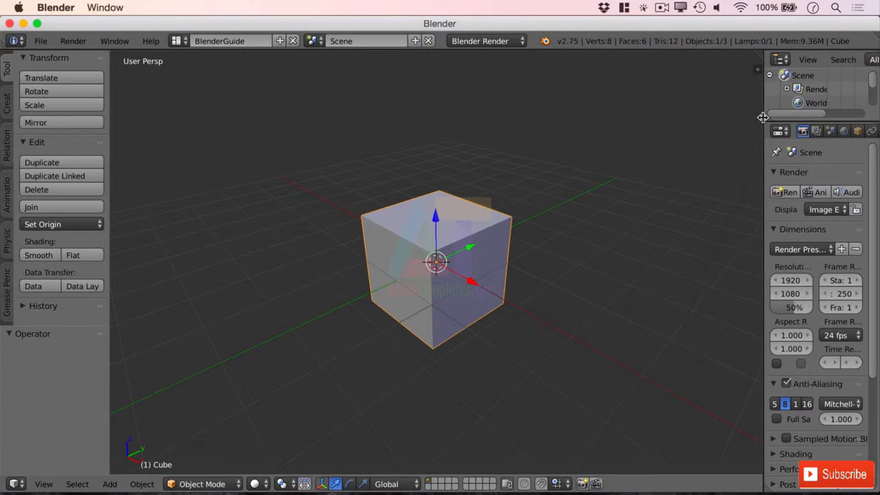
- Widen the properties area and rename the cube's material as Brickwork
{"action": "left_click_drag", "start_coordinate": [763, 129], "coordinate": [670, 129]}
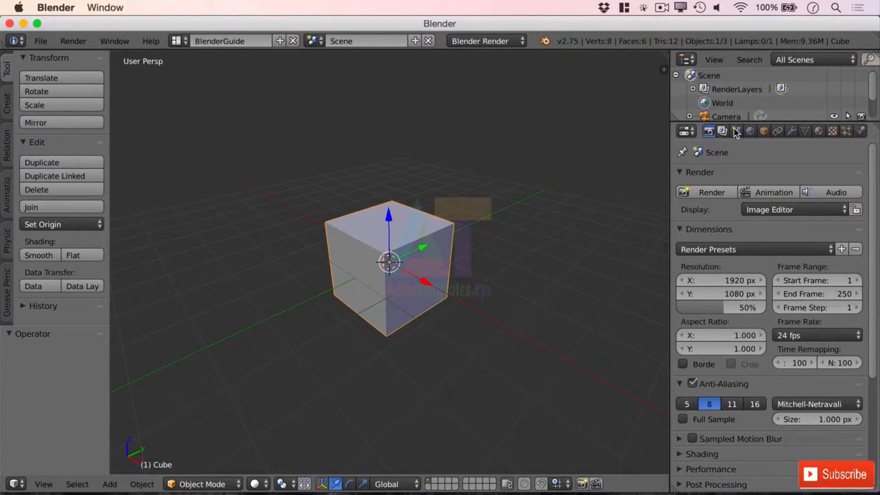
{"action": "left_click", "coordinate": [819, 132]}
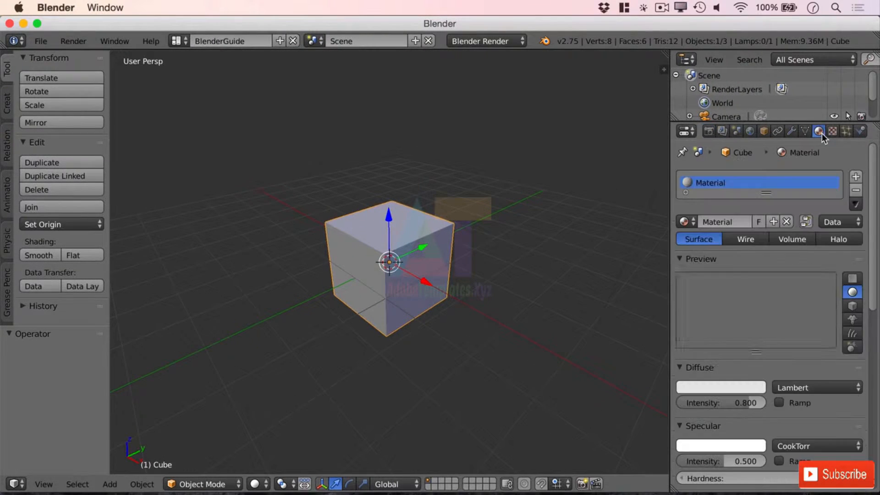
{"action": "left_click", "coordinate": [731, 222]}
{"action": "type", "text": "B"}
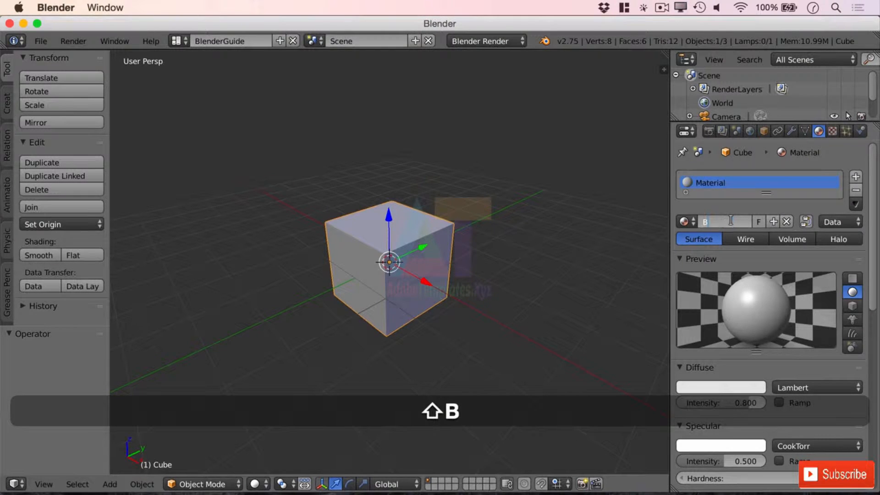
{"action": "type", "text": "rickwo"}
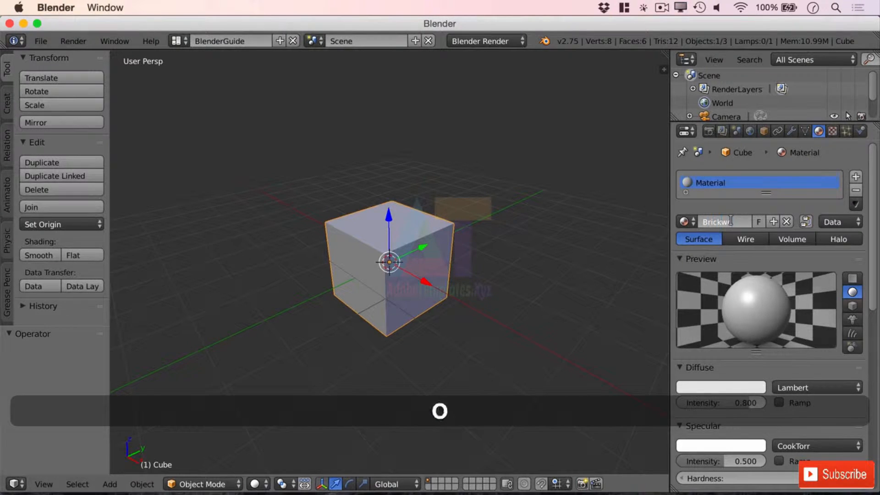
{"action": "type", "text": "rk"}
{"action": "key", "text": "Return"}
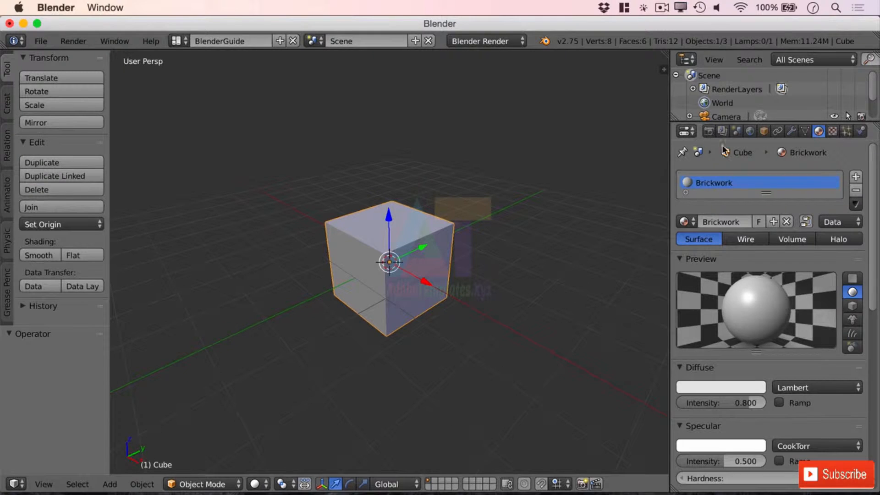
- Rename the Brickwork material's texture as Bricks
{"action": "left_click", "coordinate": [832, 131]}
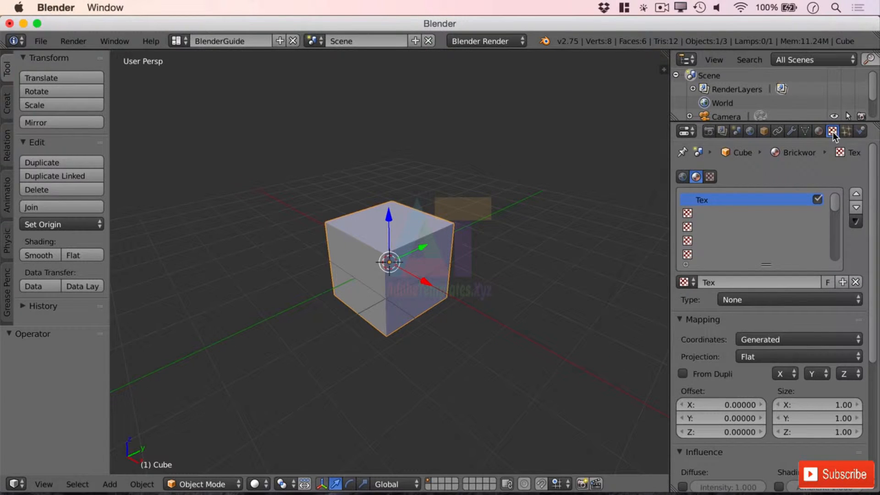
{"action": "left_click", "coordinate": [734, 282]}
{"action": "type", "text": "B"}
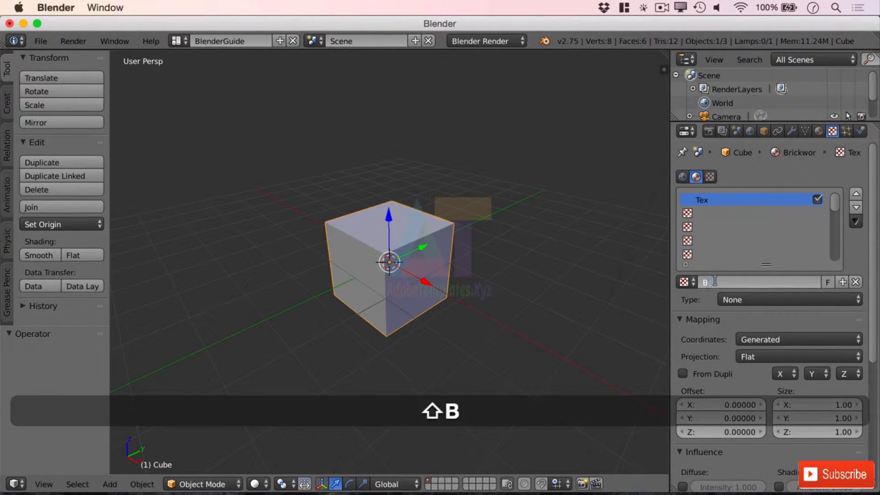
{"action": "type", "text": "ricks"}
{"action": "key", "text": "Return"}
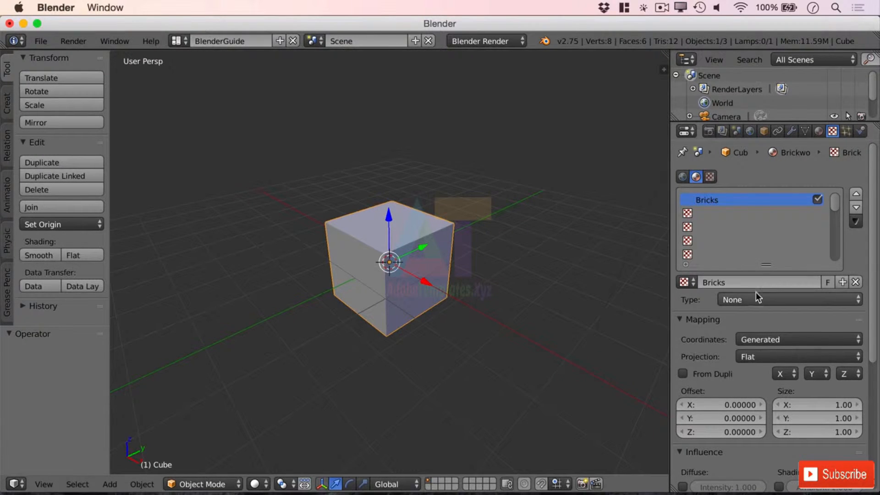
- Set the Bricks texture's type to Image or Movie
{"action": "scroll", "coordinate": [767, 310], "scroll_direction": "down", "scroll_amount": 4}
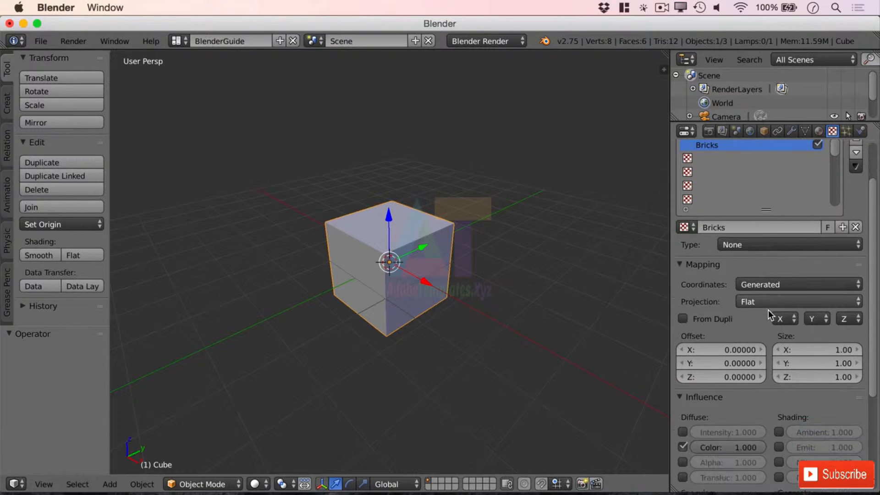
{"action": "scroll", "coordinate": [768, 309], "scroll_direction": "down", "scroll_amount": 1}
{"action": "left_click", "coordinate": [753, 221]}
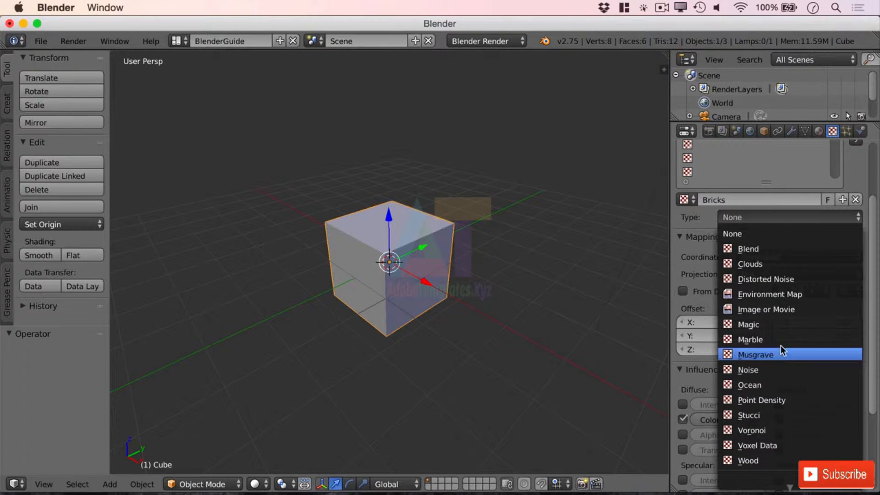
{"action": "left_click", "coordinate": [788, 310]}
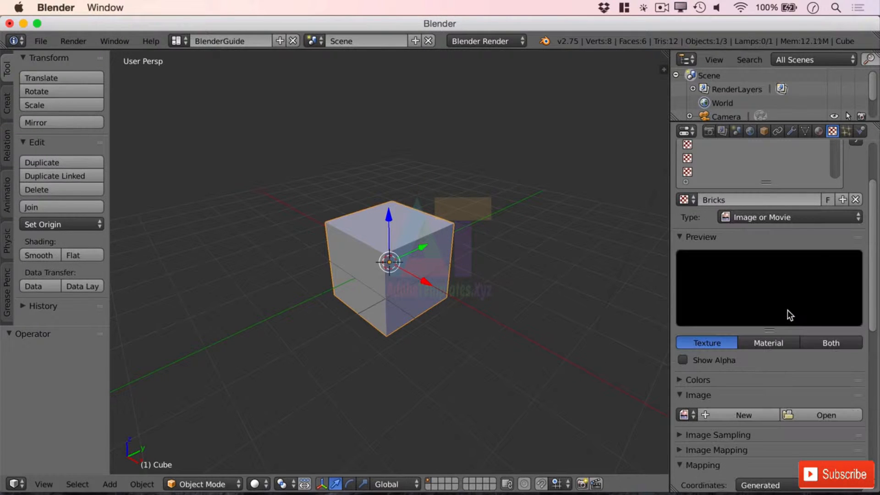
- Load Bricks.JPG from the CS03 Your Section Assets folder in 04.low-poly-chess-set as the texture's image
{"action": "scroll", "coordinate": [809, 362], "scroll_direction": "down", "scroll_amount": 3}
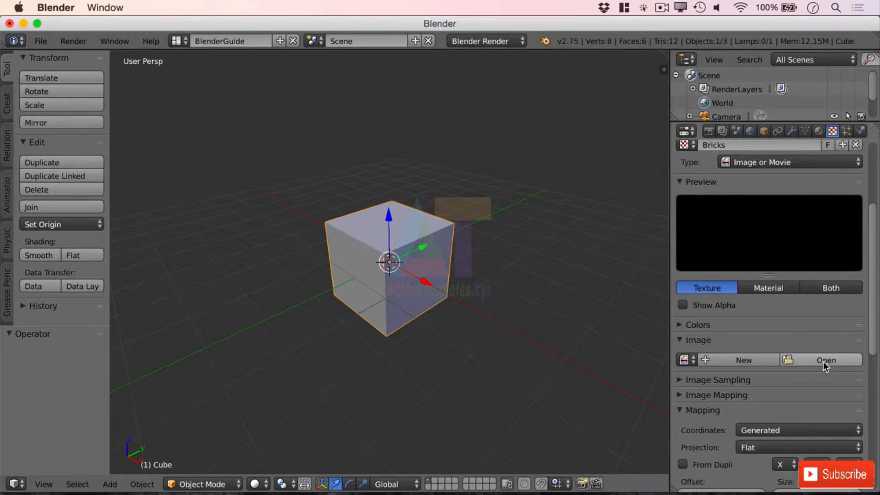
{"action": "left_click", "coordinate": [823, 361]}
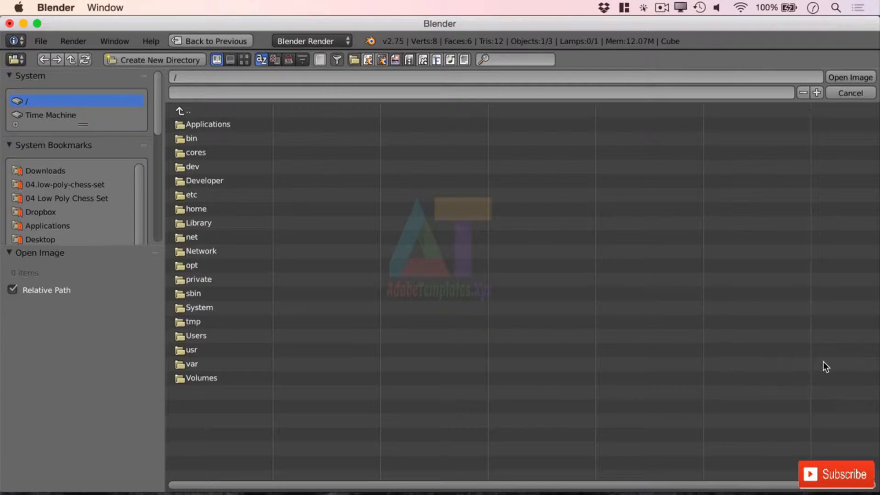
{"action": "left_click", "coordinate": [88, 184]}
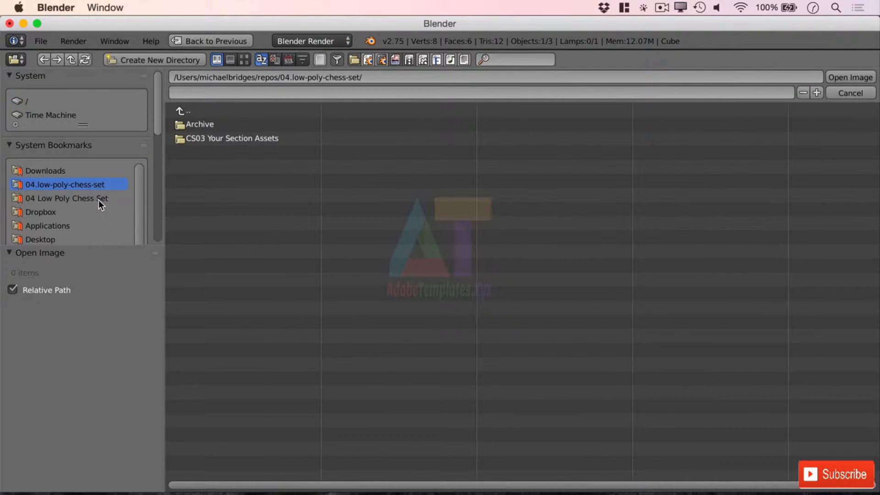
{"action": "left_click", "coordinate": [98, 200]}
{"action": "left_click", "coordinate": [97, 187]}
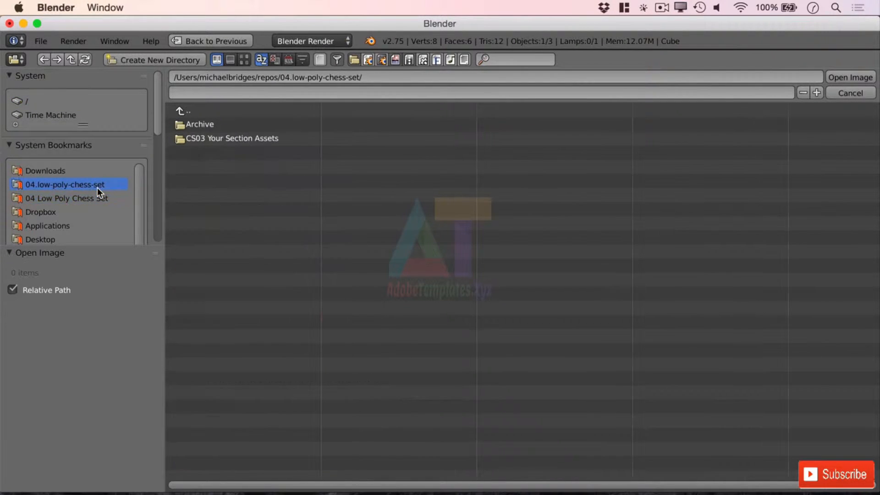
{"action": "left_click", "coordinate": [229, 127]}
{"action": "left_click", "coordinate": [182, 110]}
{"action": "left_click", "coordinate": [219, 136]}
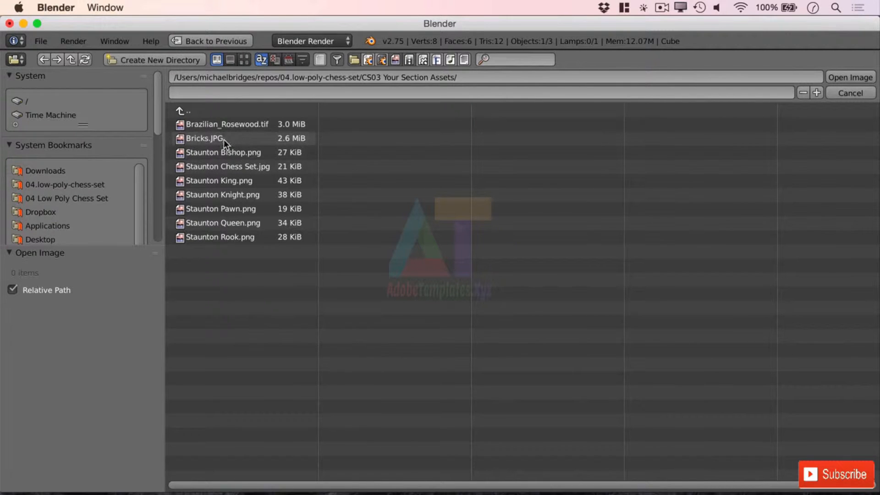
{"action": "double_click", "coordinate": [202, 140]}
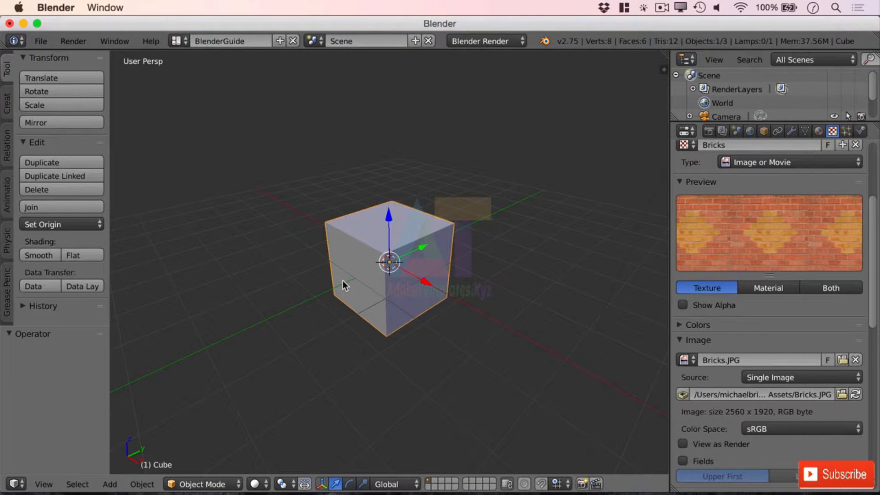
- Switch the viewport shading to Rendered and inspect the brick texture on the cube's top and sides
{"action": "left_click", "coordinate": [255, 484]}
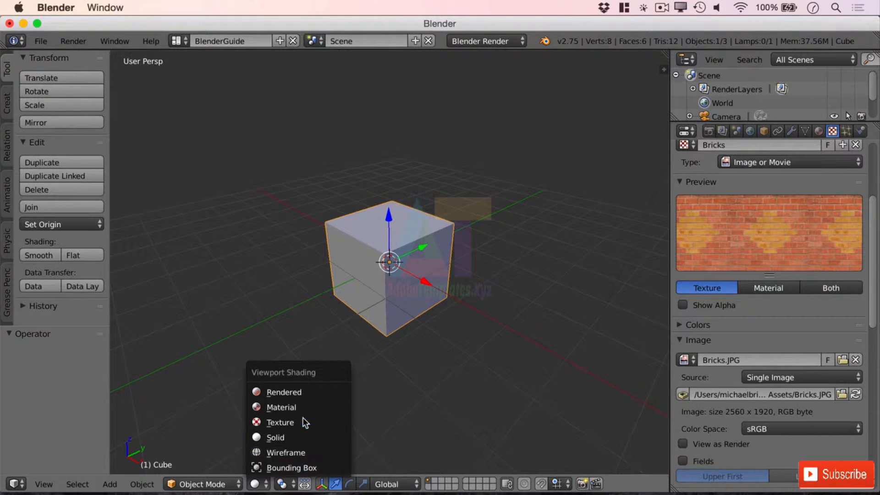
{"action": "left_click", "coordinate": [308, 391]}
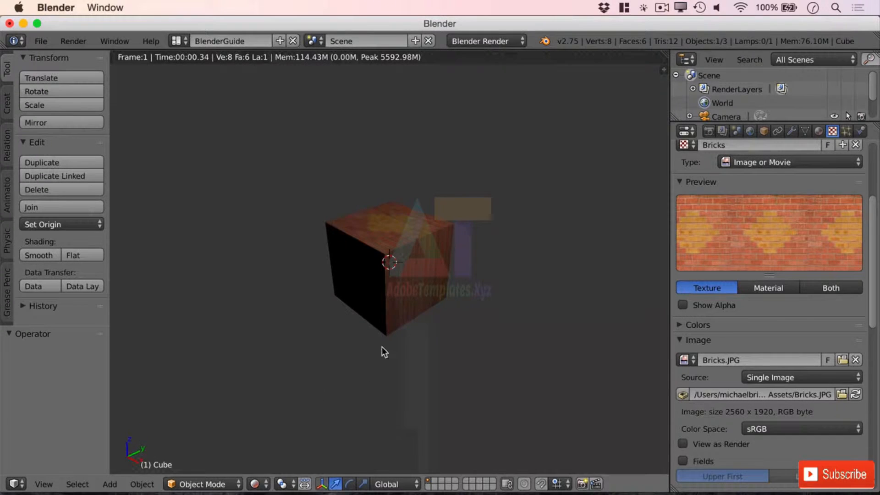
{"action": "middle_click_drag", "start_coordinate": [471, 211], "coordinate": [442, 230]}
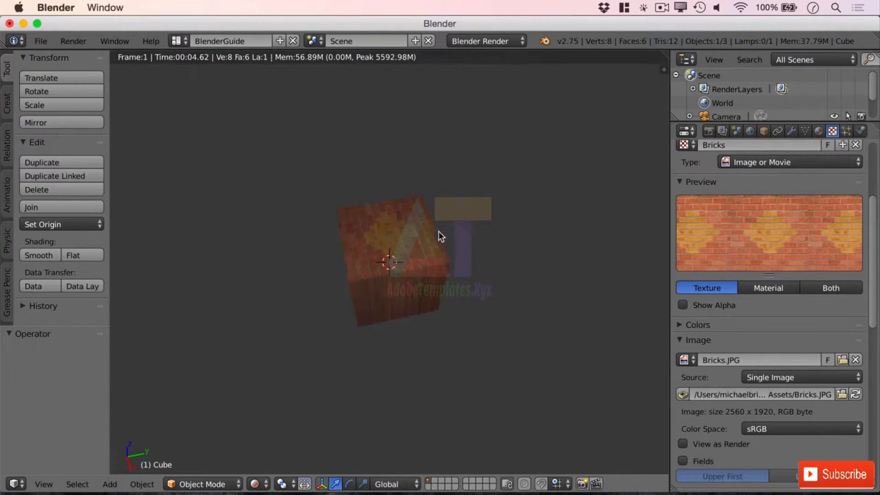
{"action": "middle_click_drag", "start_coordinate": [422, 272], "coordinate": [450, 242]}
{"action": "mouse_move", "coordinate": [516, 277]}
{"action": "middle_mouse_down"}
{"action": "mouse_move", "coordinate": [464, 274]}
{"action": "mouse_move", "coordinate": [513, 280]}
{"action": "middle_mouse_up"}
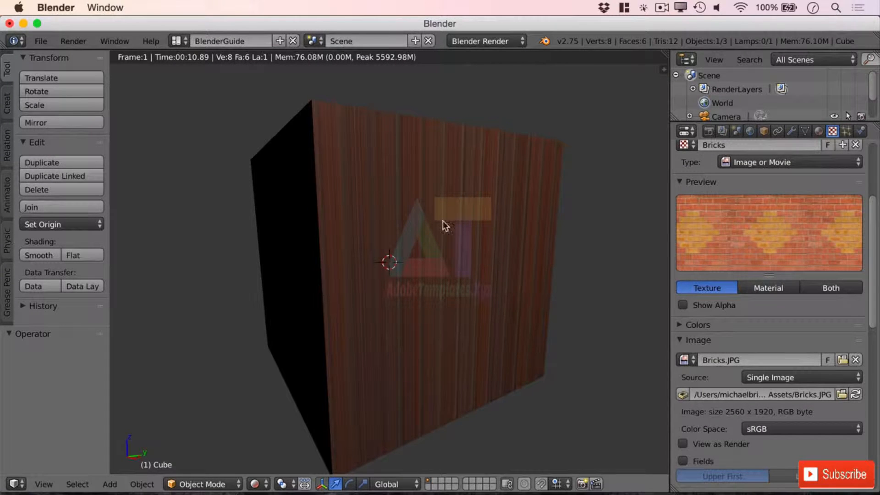
- Enlarge the outliner, select the lamp and change its type to Hemi
{"action": "left_click_drag", "start_coordinate": [736, 121], "coordinate": [737, 185]}
{"action": "left_click", "coordinate": [729, 147]}
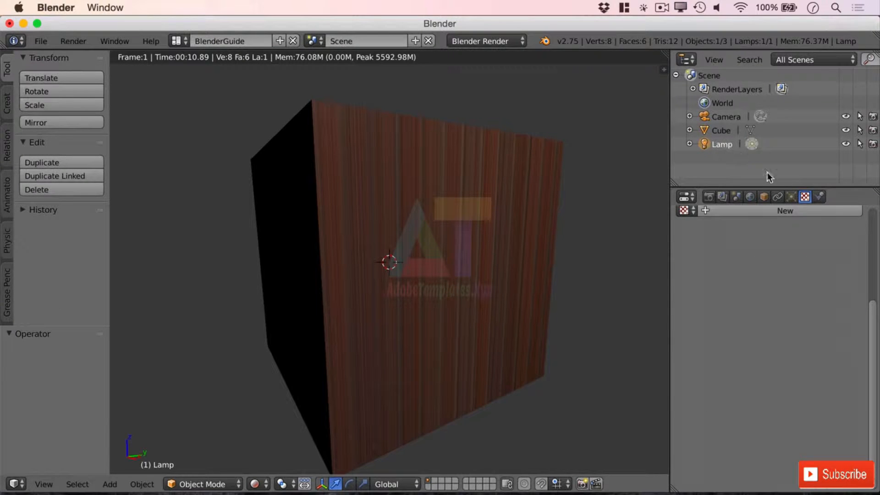
{"action": "left_click", "coordinate": [792, 198]}
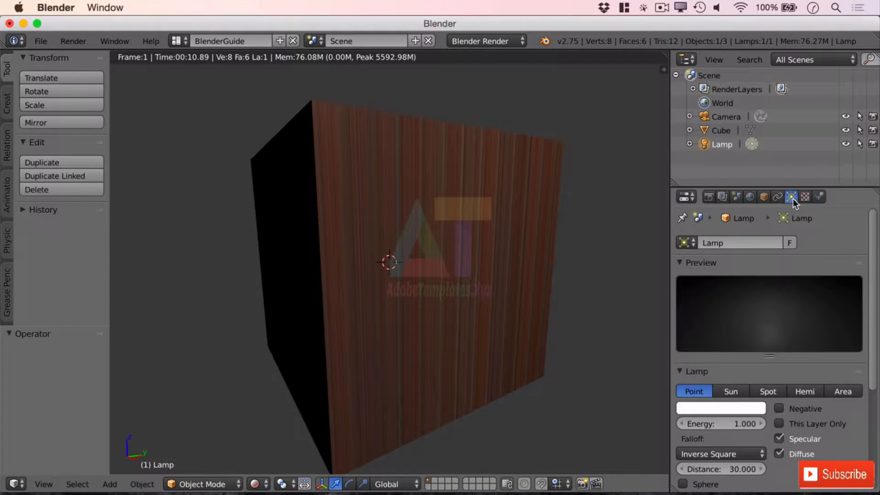
{"action": "left_click", "coordinate": [802, 393]}
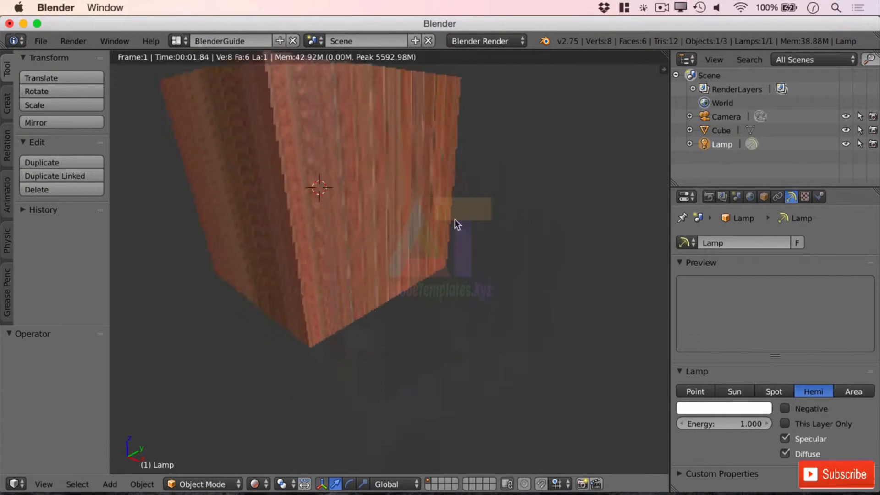
- Select the cube, recentre the view and 3D cursor on the origin, and examine the texture on its top face
{"action": "left_click", "coordinate": [723, 131]}
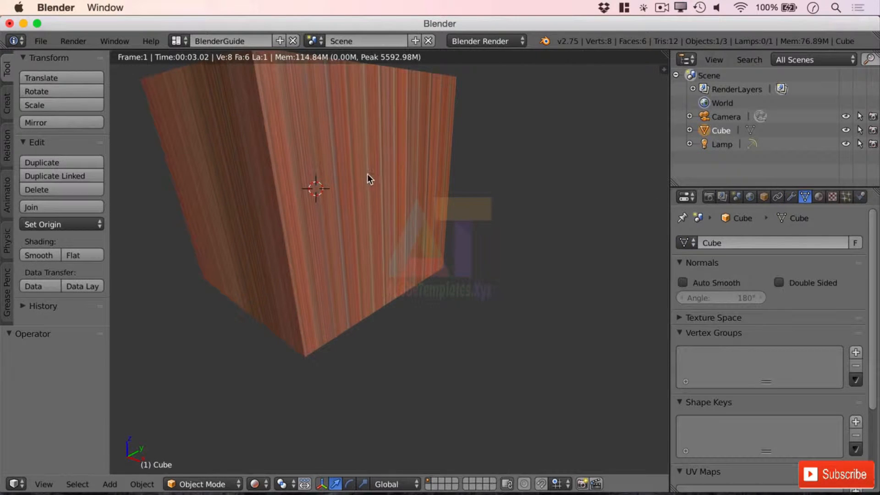
{"action": "key", "text": "shift+c"}
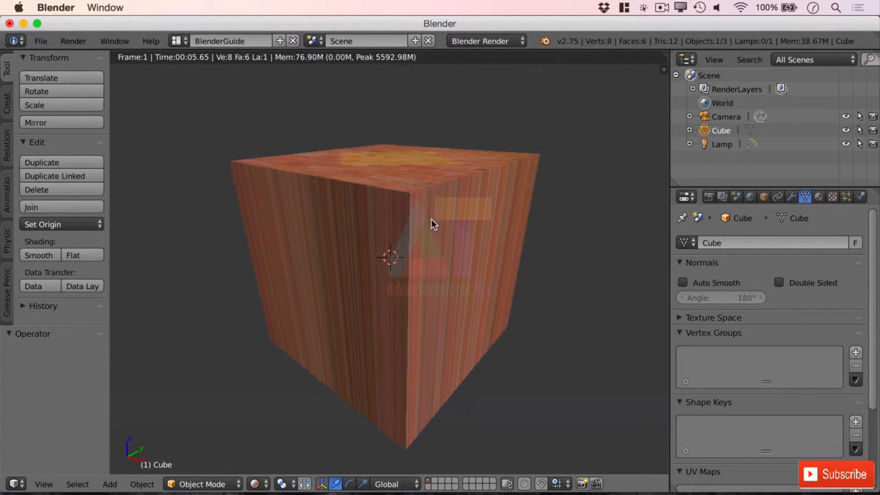
{"action": "middle_click_drag", "start_coordinate": [431, 220], "coordinate": [522, 262]}
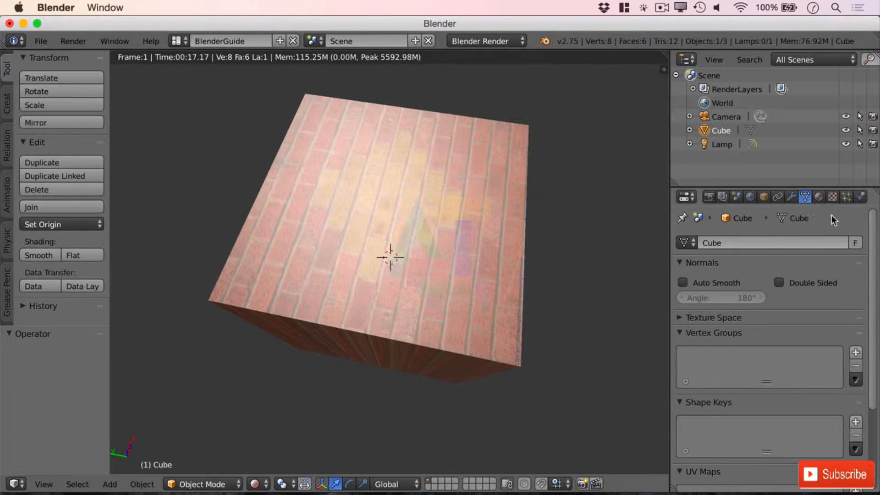
- Set the Brickwork material's specular intensity to 0 and its diffuse intensity to 1
{"action": "left_click", "coordinate": [818, 196]}
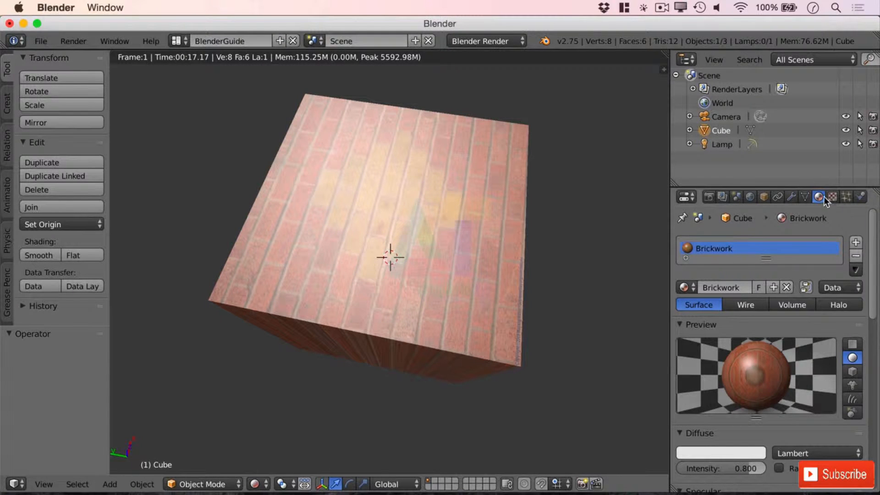
{"action": "scroll", "coordinate": [825, 375], "scroll_direction": "down", "scroll_amount": 3}
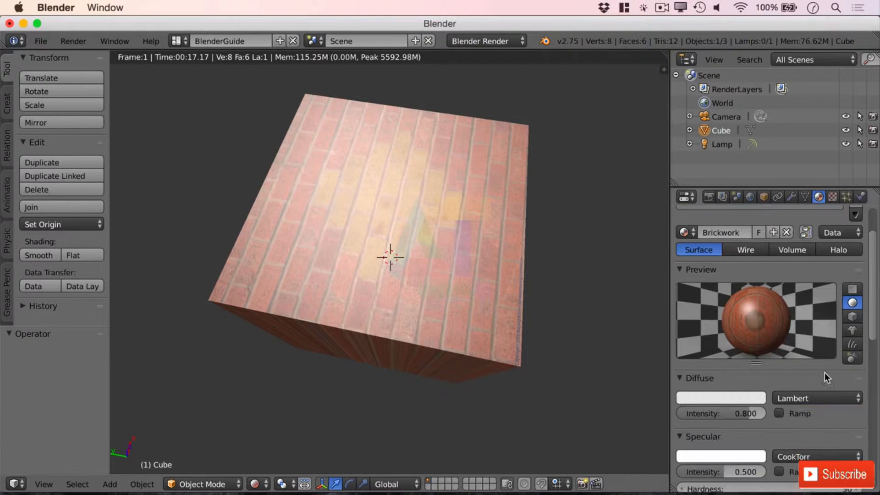
{"action": "scroll", "coordinate": [824, 372], "scroll_direction": "down", "scroll_amount": 6}
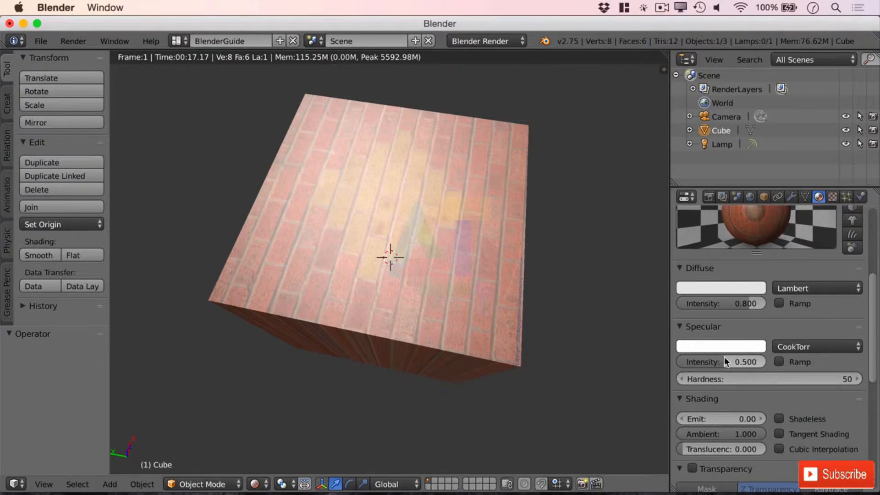
{"action": "left_click_drag", "start_coordinate": [724, 358], "coordinate": [686, 358]}
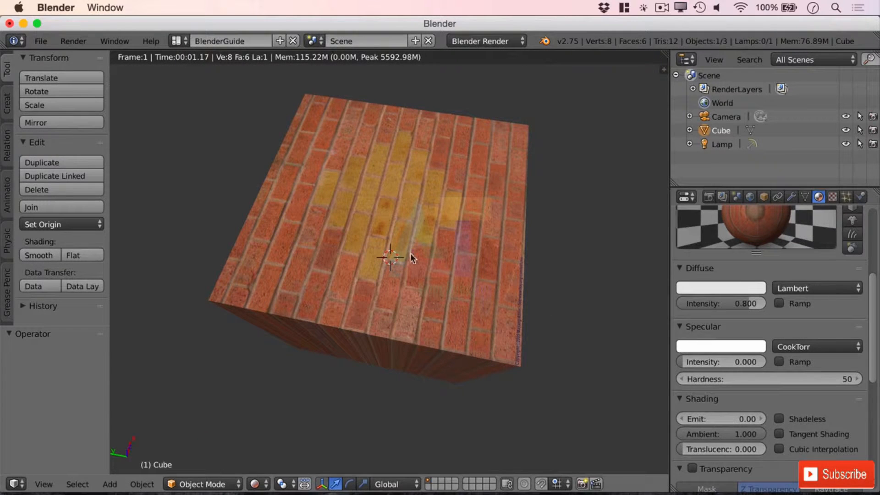
{"action": "middle_click_drag", "start_coordinate": [576, 288], "coordinate": [550, 272]}
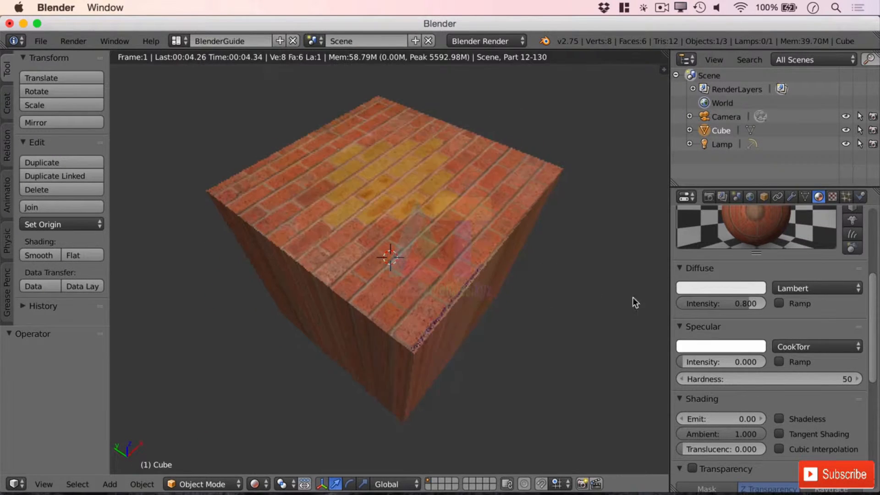
{"action": "left_click_drag", "start_coordinate": [755, 308], "coordinate": [779, 307]}
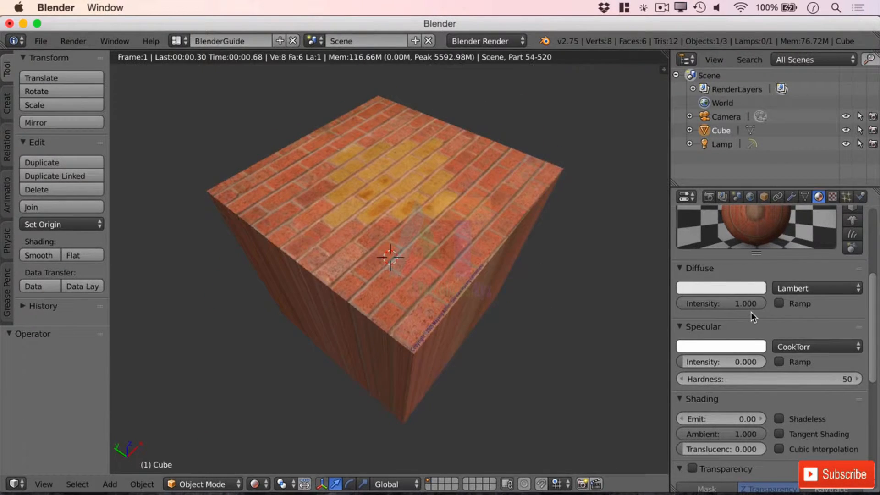
- Open the Bricks texture settings and set its mapping projection to Cube
{"action": "left_click", "coordinate": [833, 198]}
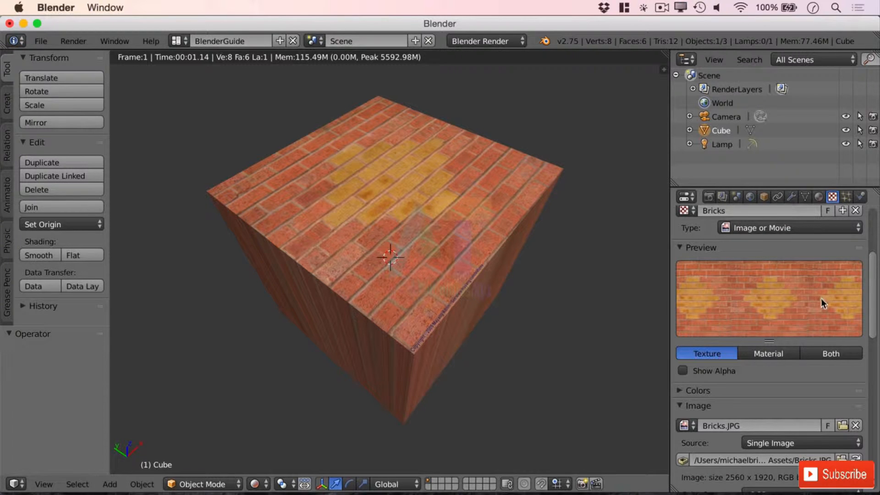
{"action": "scroll", "coordinate": [823, 312], "scroll_direction": "down", "scroll_amount": 8}
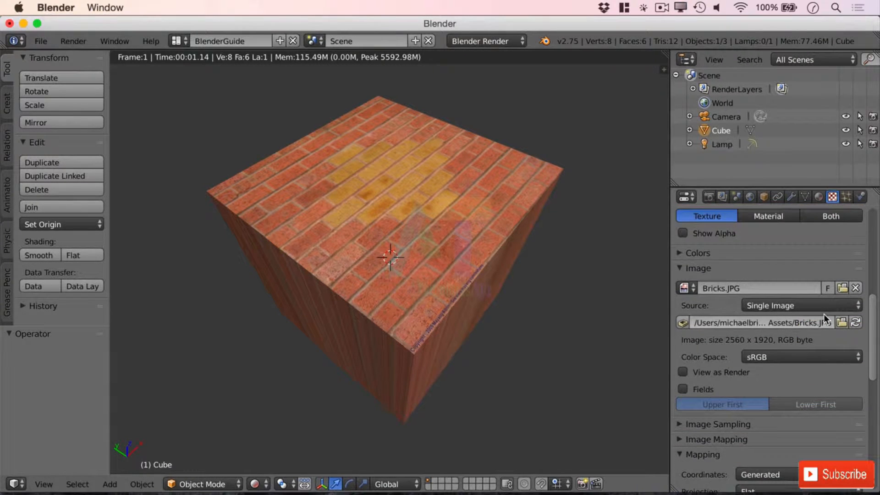
{"action": "scroll", "coordinate": [824, 315], "scroll_direction": "down", "scroll_amount": 8}
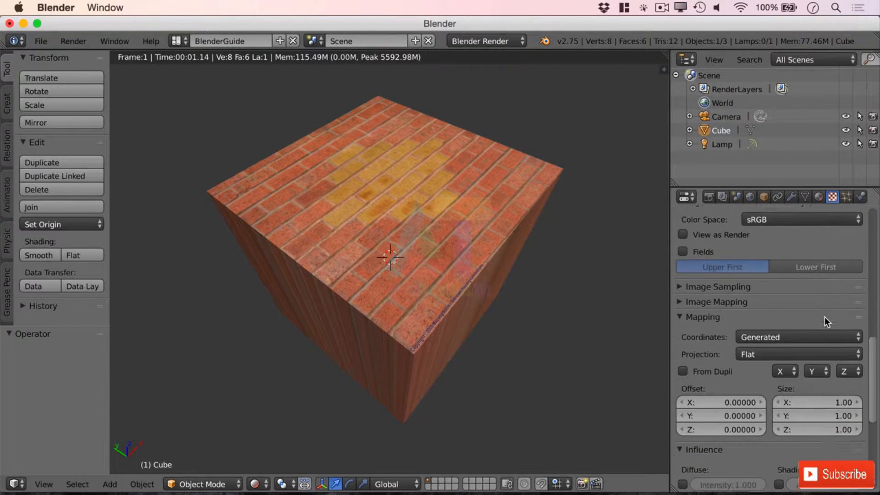
{"action": "scroll", "coordinate": [824, 317], "scroll_direction": "down", "scroll_amount": 1}
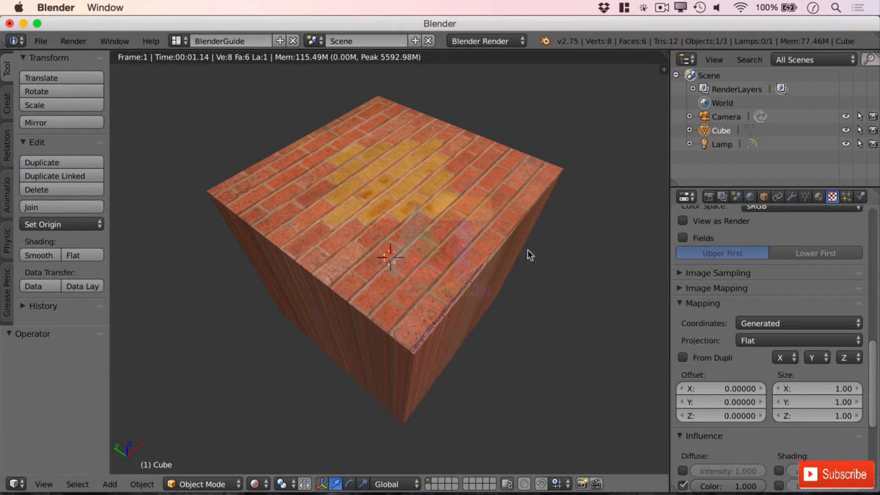
{"action": "middle_click_drag", "start_coordinate": [527, 249], "coordinate": [551, 227]}
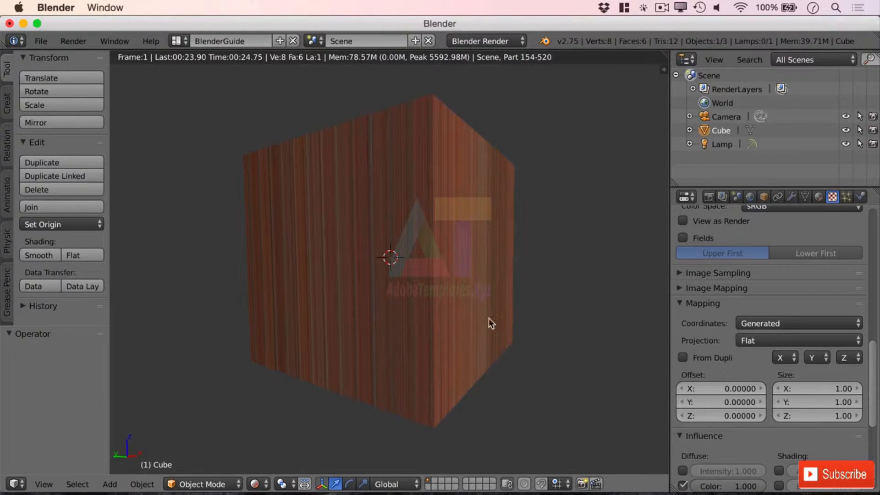
{"action": "middle_click_drag", "start_coordinate": [489, 323], "coordinate": [536, 306]}
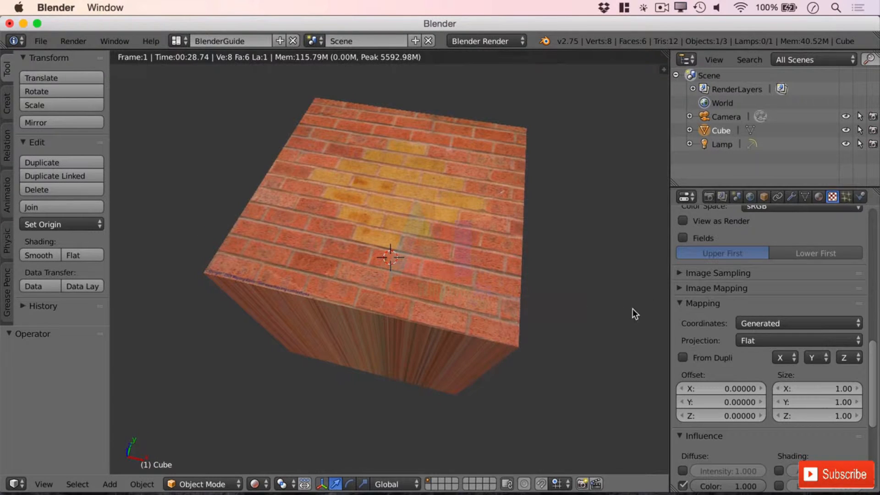
{"action": "middle_click_drag", "start_coordinate": [634, 310], "coordinate": [589, 315]}
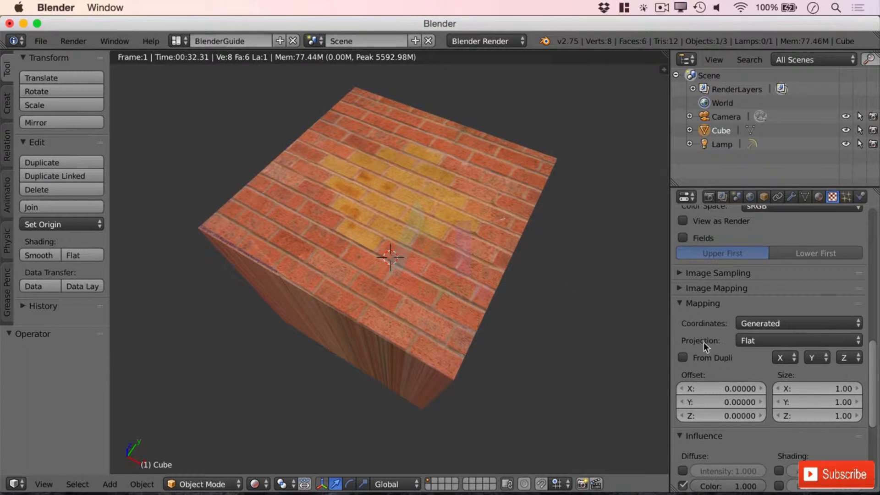
{"action": "left_click", "coordinate": [769, 341]}
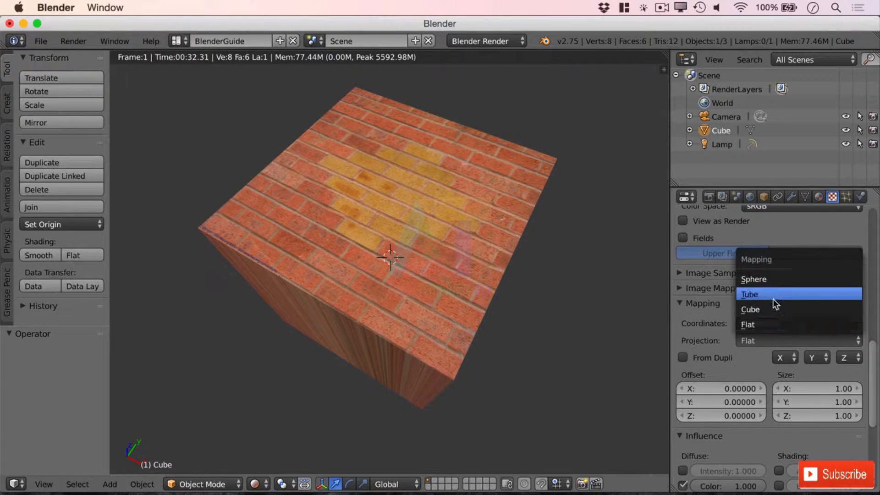
{"action": "left_click", "coordinate": [776, 310]}
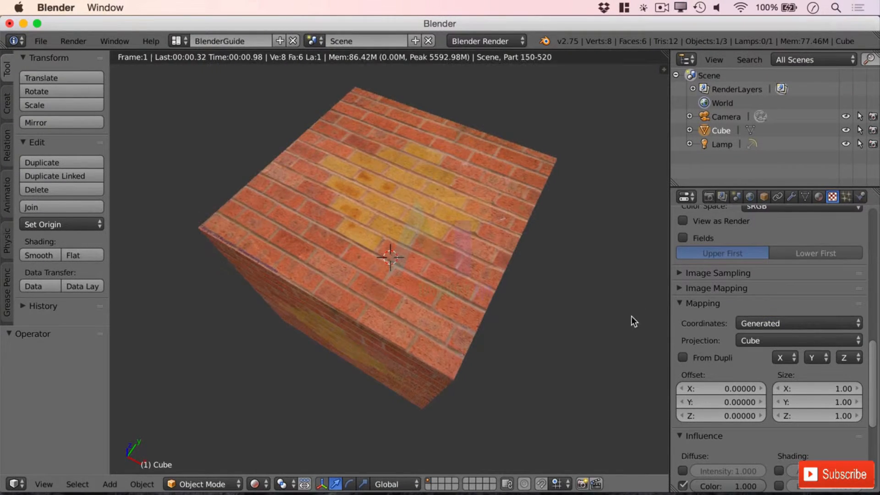
- Check the brick pattern on the cube's faces and set the texture's mapping coordinates to Object
{"action": "middle_click_drag", "start_coordinate": [631, 316], "coordinate": [590, 279]}
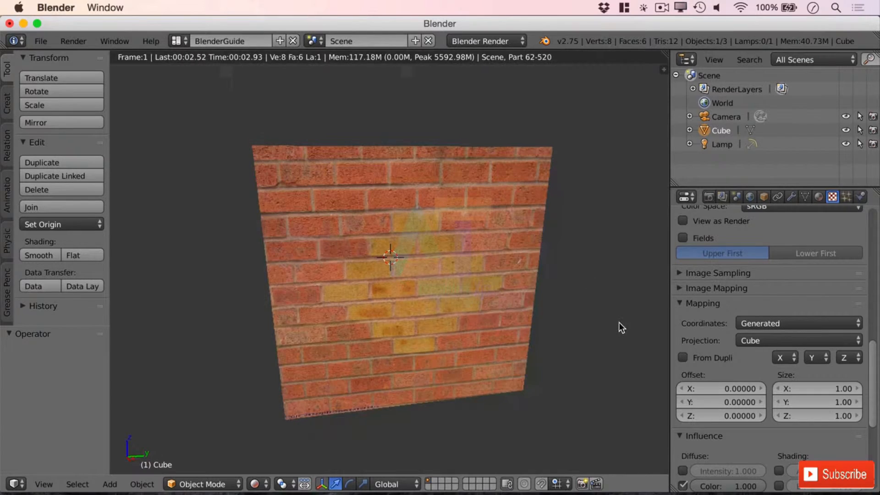
{"action": "middle_click_drag", "start_coordinate": [629, 342], "coordinate": [558, 336]}
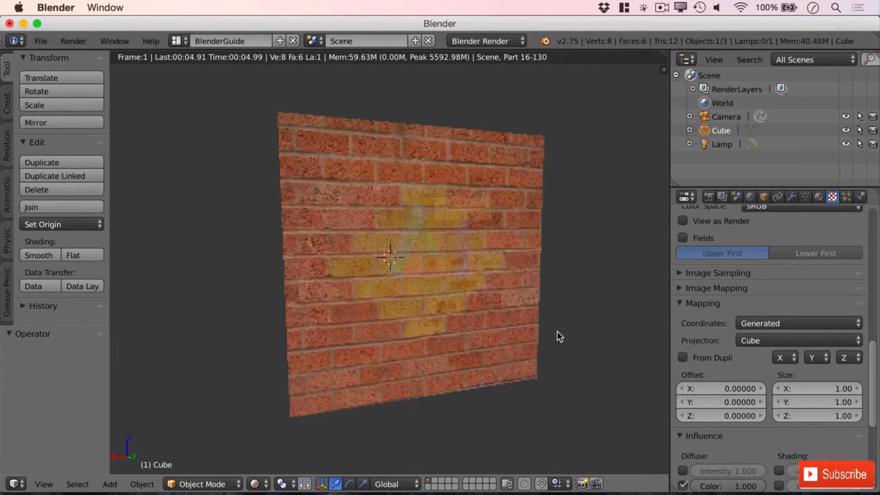
{"action": "middle_click_drag", "start_coordinate": [504, 295], "coordinate": [560, 300]}
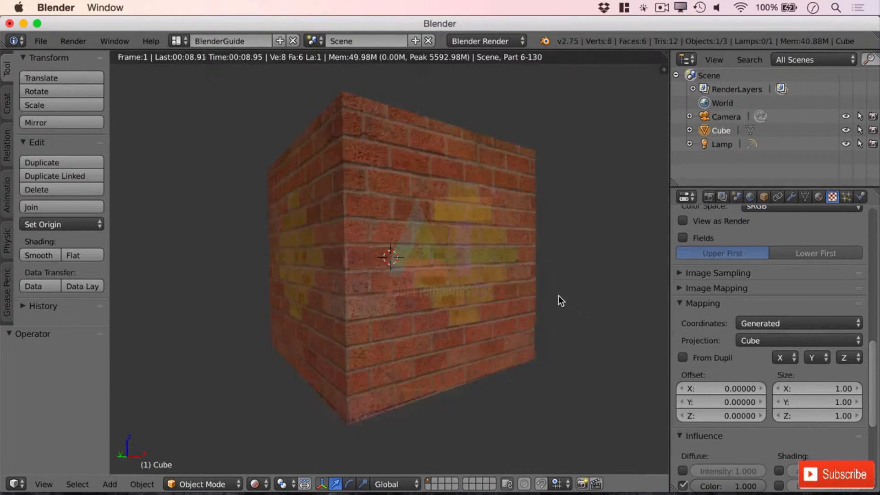
{"action": "middle_click_drag", "start_coordinate": [416, 271], "coordinate": [469, 300]}
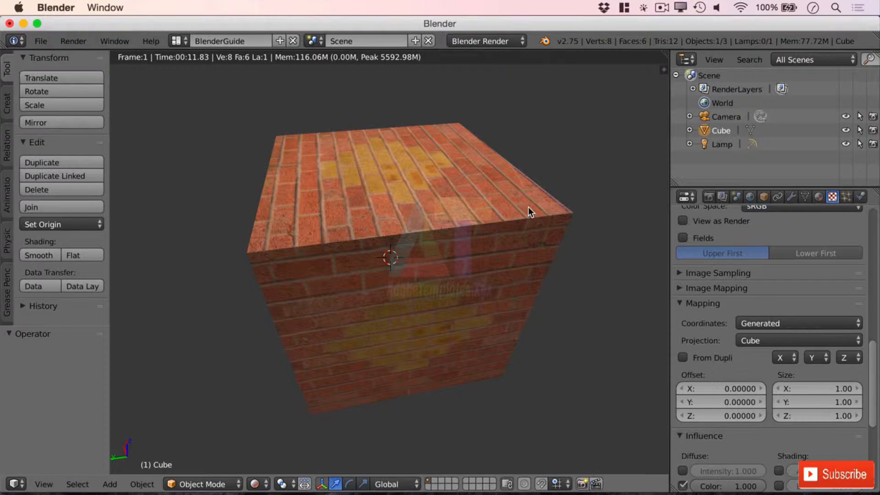
{"action": "middle_click_drag", "start_coordinate": [594, 224], "coordinate": [576, 232]}
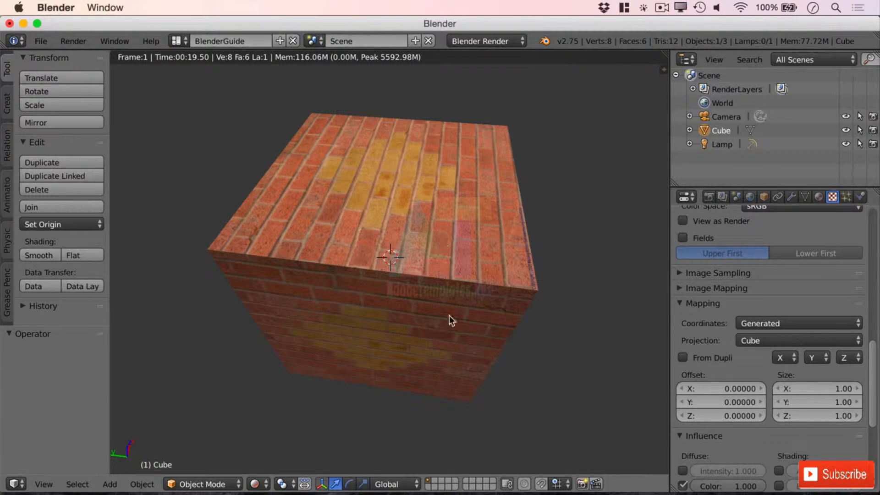
{"action": "mouse_move", "coordinate": [552, 351]}
{"action": "middle_mouse_down"}
{"action": "mouse_move", "coordinate": [498, 316]}
{"action": "mouse_move", "coordinate": [549, 352]}
{"action": "middle_mouse_up"}
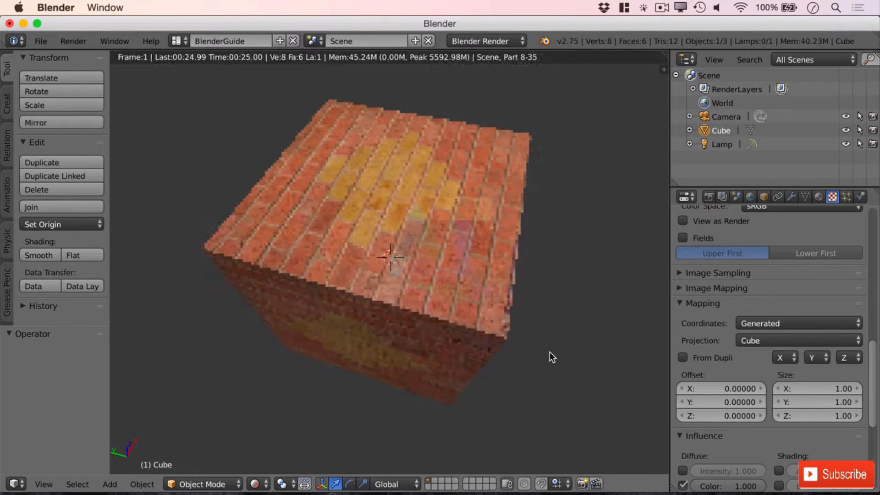
{"action": "left_click", "coordinate": [791, 324]}
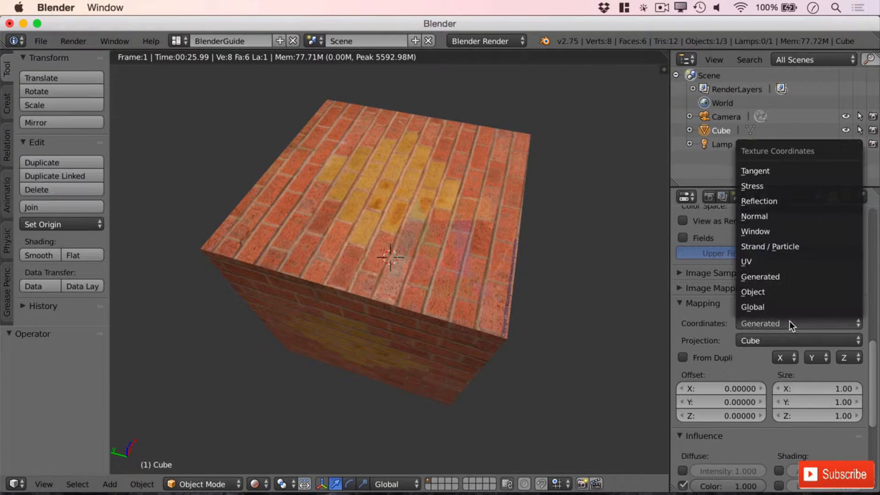
{"action": "left_click", "coordinate": [785, 293]}
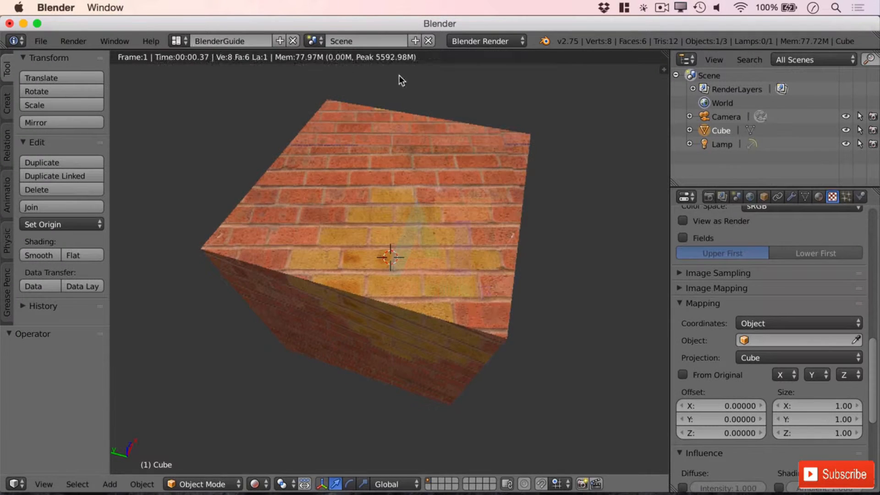
- Assign the Cube as the reference object for the texture's mapping coordinates
{"action": "middle_click_drag", "start_coordinate": [535, 266], "coordinate": [532, 245]}
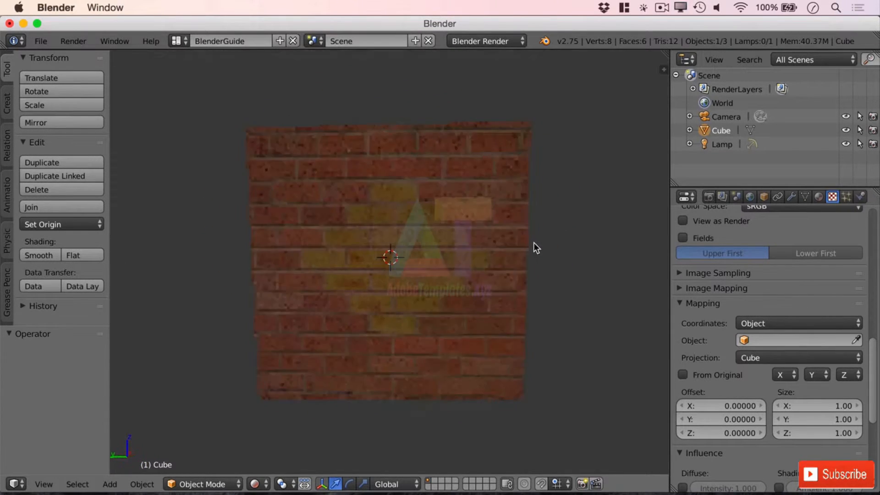
{"action": "middle_click_drag", "start_coordinate": [389, 233], "coordinate": [471, 267]}
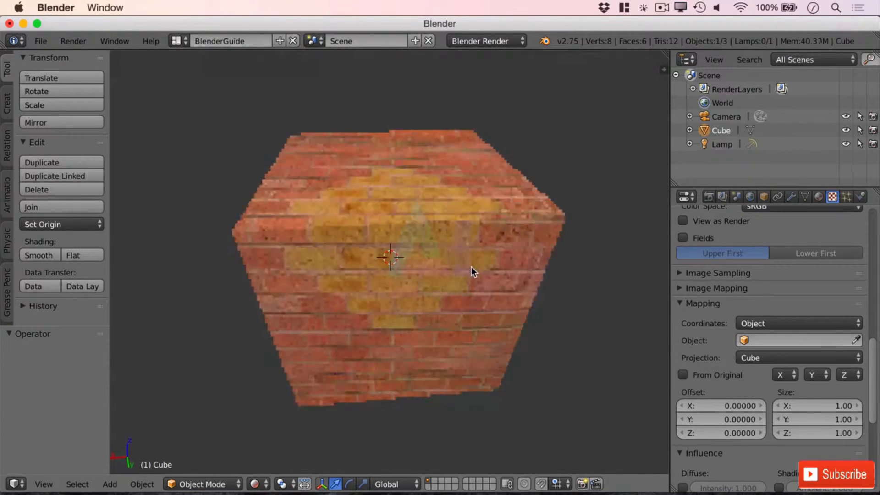
{"action": "left_click", "coordinate": [752, 340]}
{"action": "left_click", "coordinate": [745, 211]}
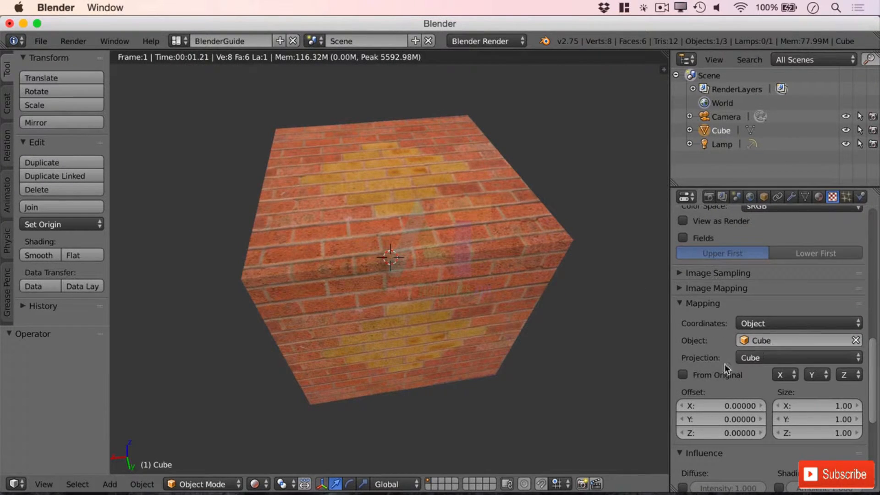
{"action": "middle_click_drag", "start_coordinate": [449, 301], "coordinate": [350, 278]}
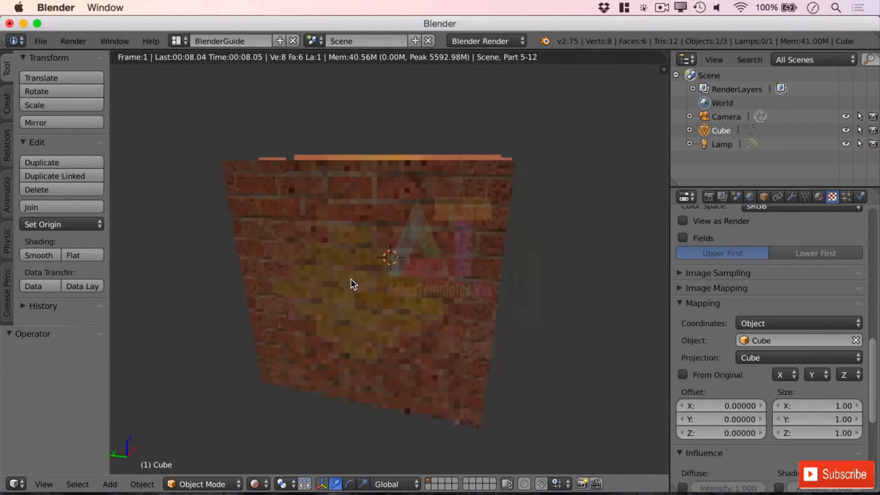
{"action": "left_click", "coordinate": [764, 357]}
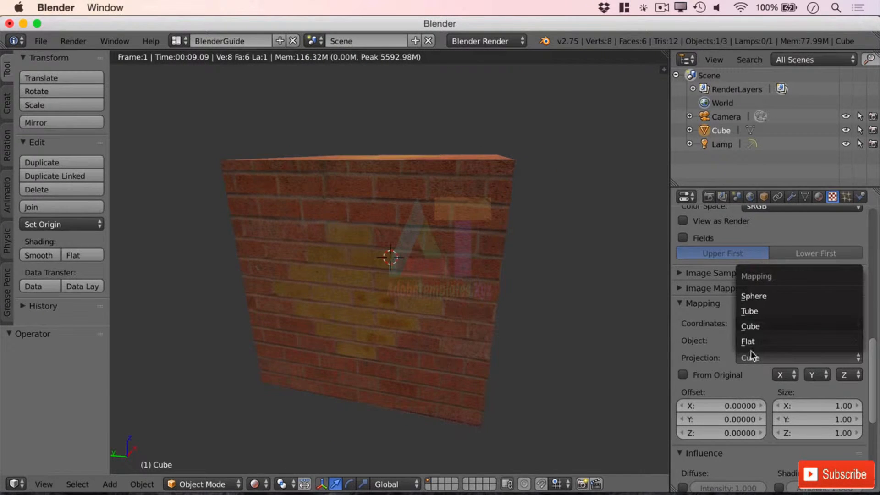
{"action": "left_click", "coordinate": [800, 323]}
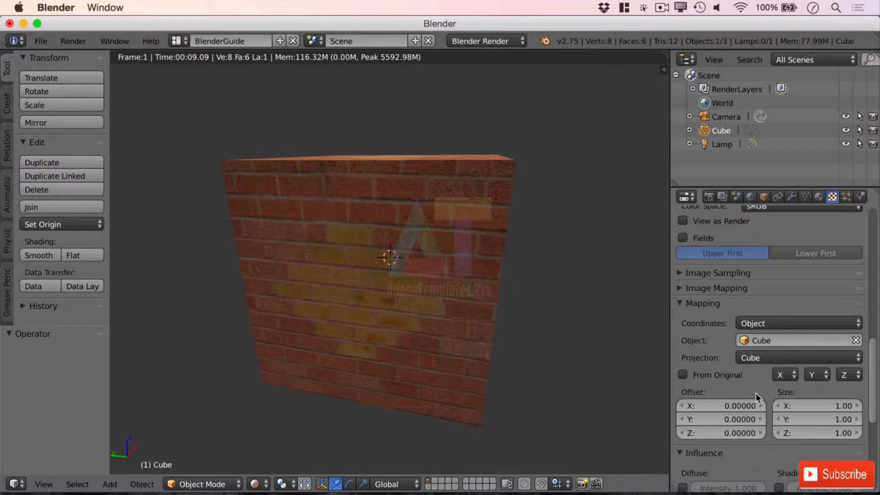
- Try an X offset of 3.6 for the brick texture mapping and reset it to 0
{"action": "scroll", "coordinate": [779, 395], "scroll_direction": "down", "scroll_amount": 5}
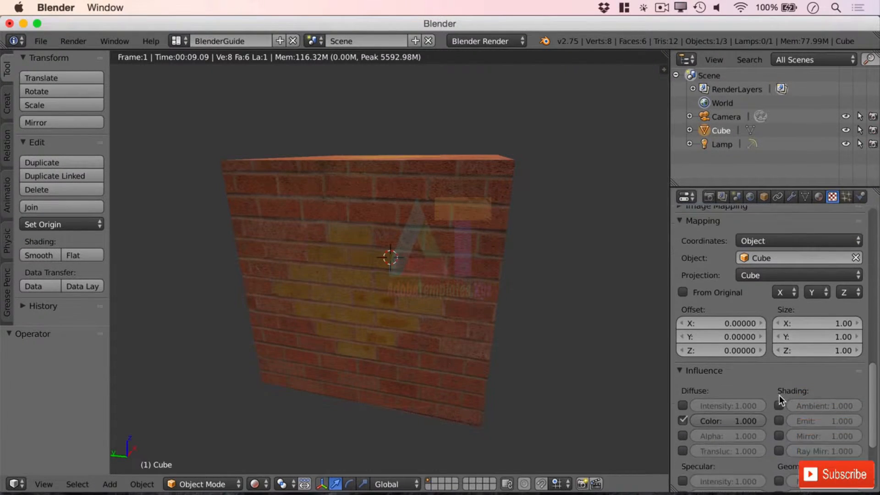
{"action": "left_click", "coordinate": [737, 326]}
{"action": "type", "text": "3.6"}
{"action": "key", "text": "Return"}
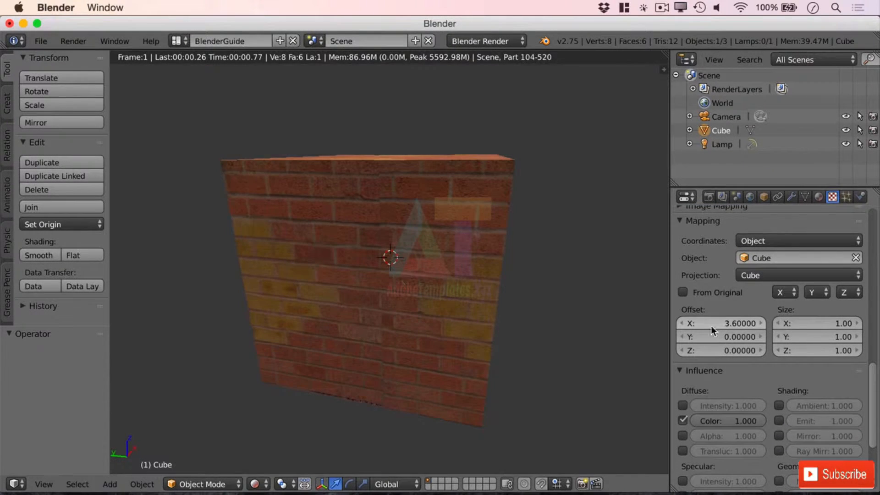
{"action": "left_click", "coordinate": [745, 323]}
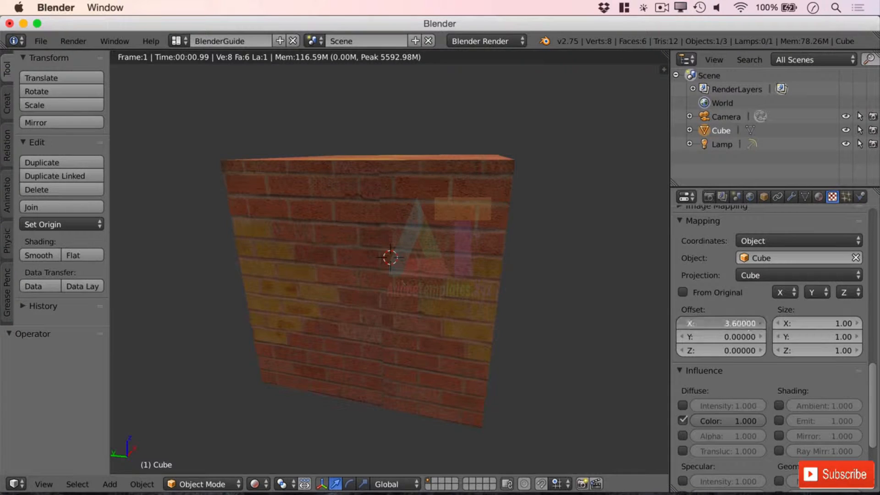
{"action": "type", "text": "0"}
{"action": "key", "text": "Return"}
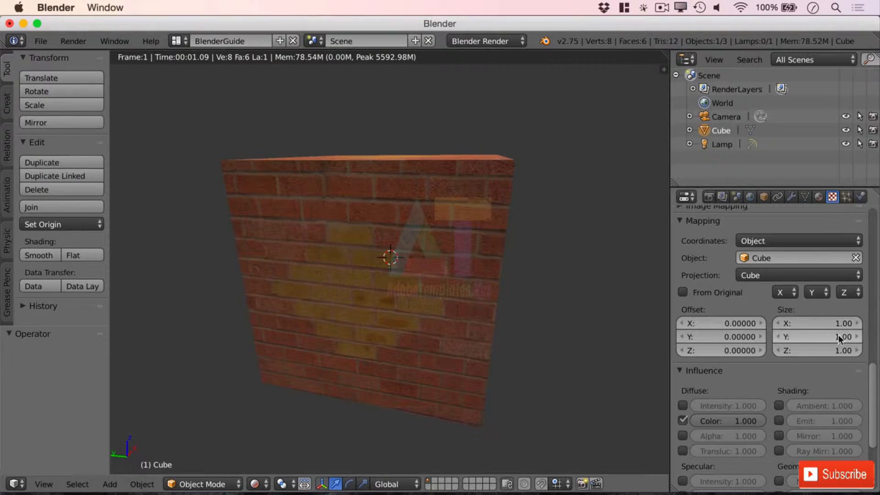
- Set the brick texture's mapping size to 0.5 in both Y and X
{"action": "left_click", "coordinate": [838, 337]}
{"action": "type", "text": ".5"}
{"action": "key", "text": "Return"}
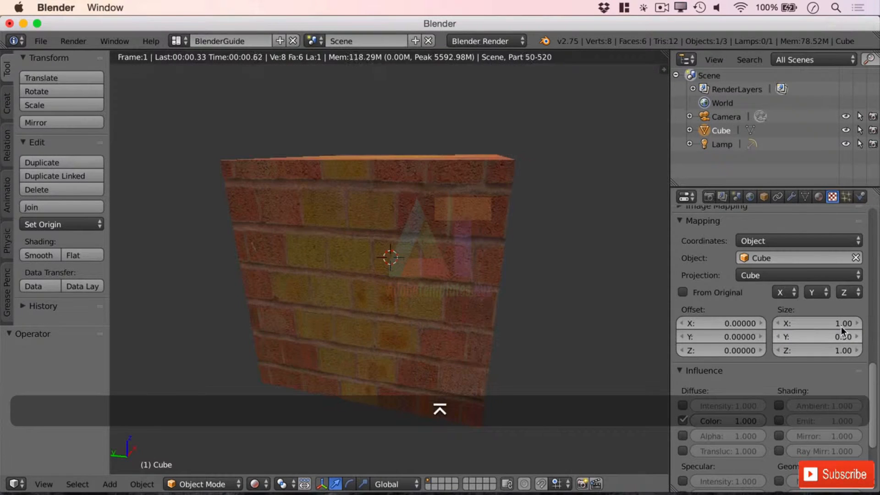
{"action": "left_click", "coordinate": [843, 322]}
{"action": "type", "text": ".5"}
{"action": "key", "text": "Return"}
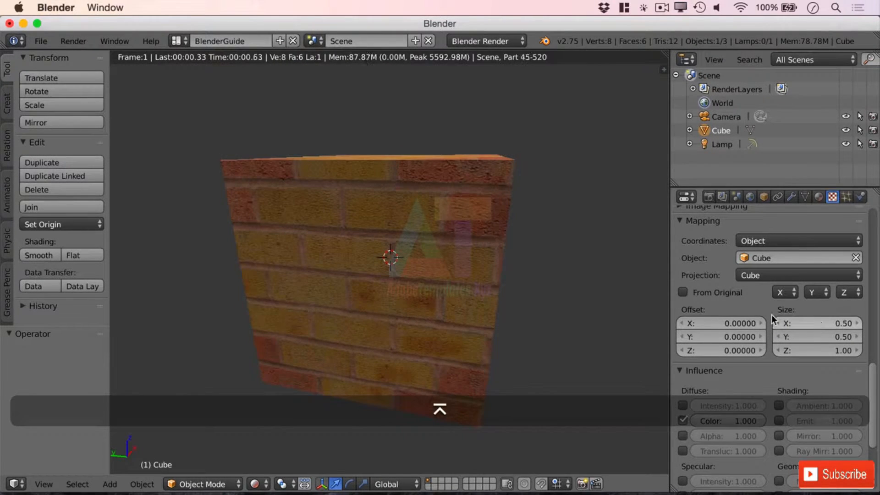
- Set the brick texture's mapping size to 2 in both X and Y
{"action": "left_click", "coordinate": [837, 323]}
{"action": "type", "text": "2"}
{"action": "key", "text": "Return"}
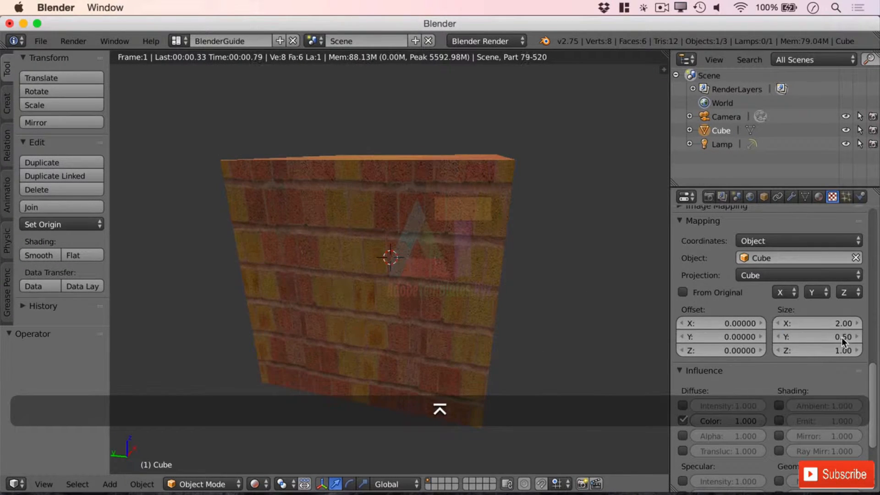
{"action": "left_click", "coordinate": [842, 337]}
{"action": "type", "text": "2"}
{"action": "key", "text": "Return"}
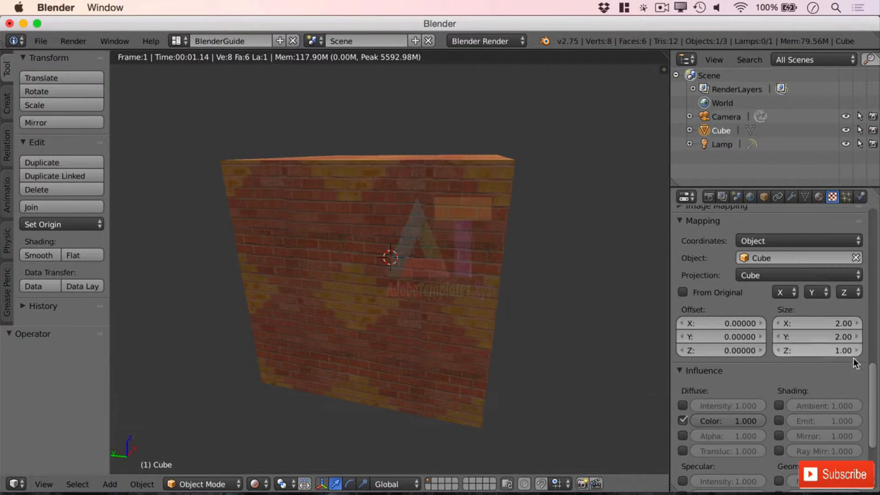
- Return the brick texture's mapping size to 1 in both X and Y
{"action": "left_click", "coordinate": [842, 323]}
{"action": "type", "text": "2.0"}
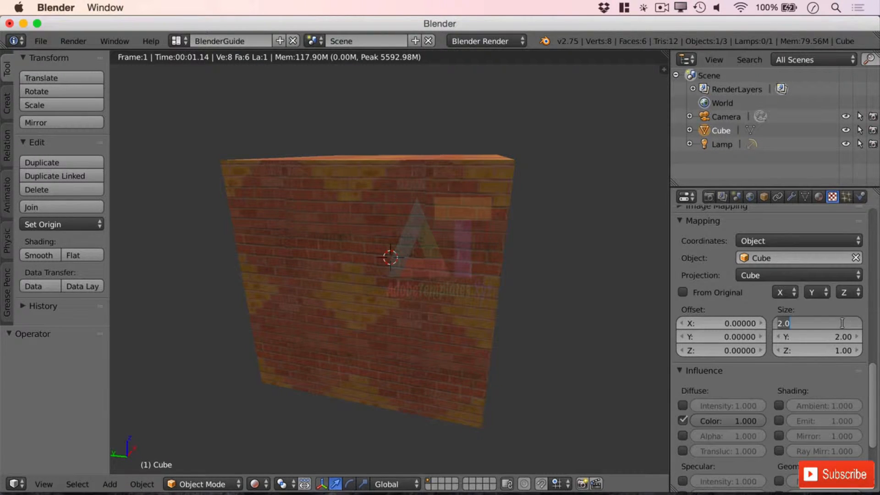
{"action": "key", "text": "Escape"}
{"action": "left_click", "coordinate": [843, 333]}
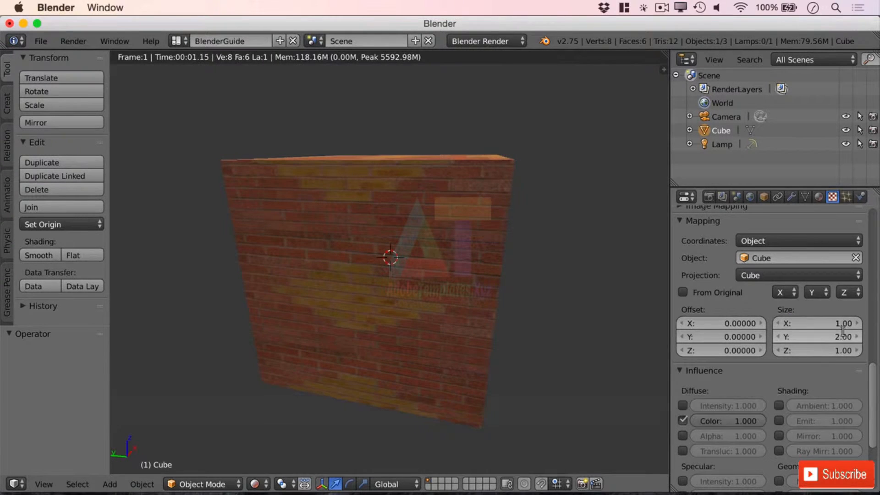
{"action": "type", "text": "1"}
{"action": "key", "text": "Return"}
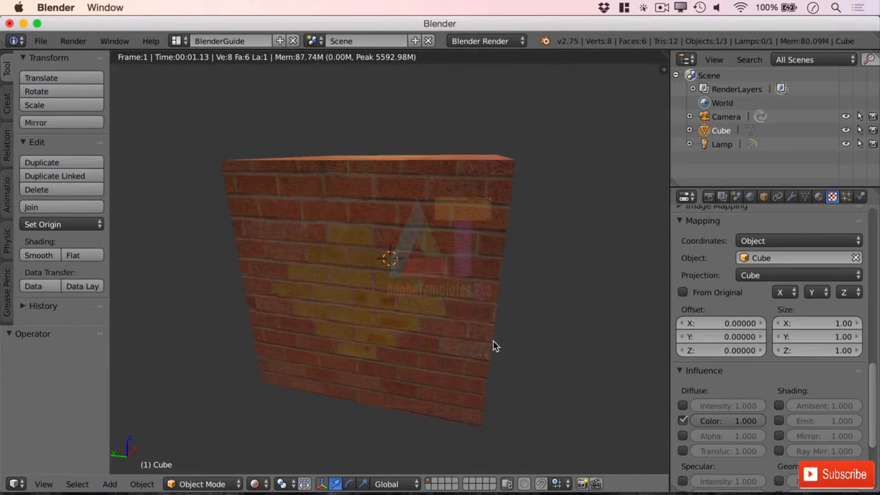
{"action": "scroll", "coordinate": [493, 341], "scroll_direction": "down", "scroll_amount": 4}
{"action": "mouse_move", "coordinate": [318, 295]}
{"action": "middle_mouse_down"}
{"action": "mouse_move", "coordinate": [352, 289]}
{"action": "mouse_move", "coordinate": [321, 282]}
{"action": "middle_mouse_up"}
{"action": "middle_click_drag", "start_coordinate": [370, 311], "coordinate": [532, 365]}
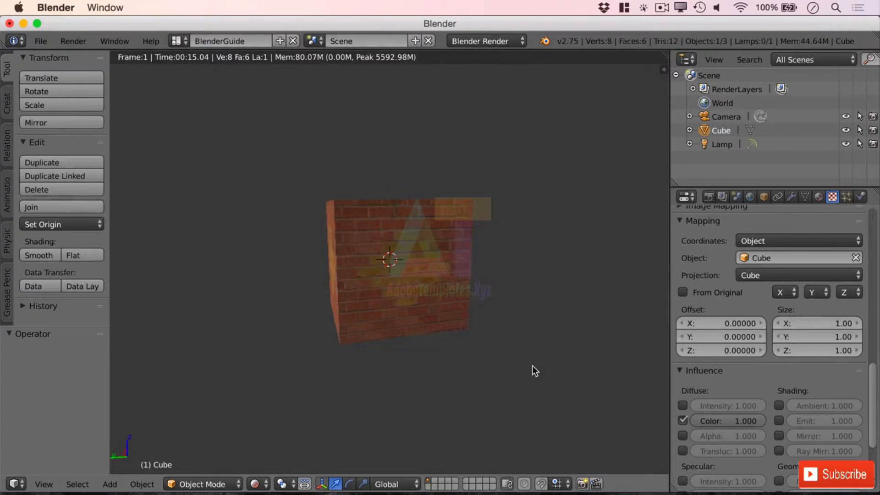
- Open the recent file ChessScene.blend
{"action": "scroll", "coordinate": [541, 359], "scroll_direction": "up", "scroll_amount": 4}
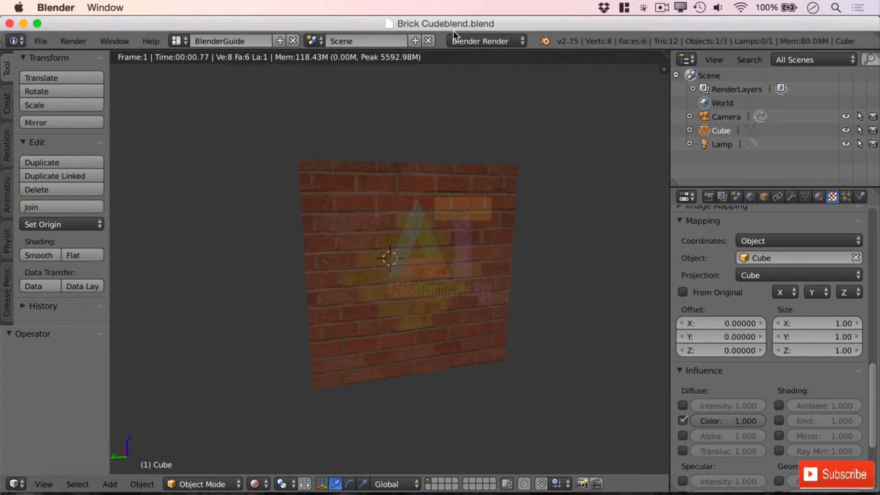
{"action": "middle_click_drag", "start_coordinate": [432, 190], "coordinate": [464, 169]}
{"action": "left_click", "coordinate": [41, 41]}
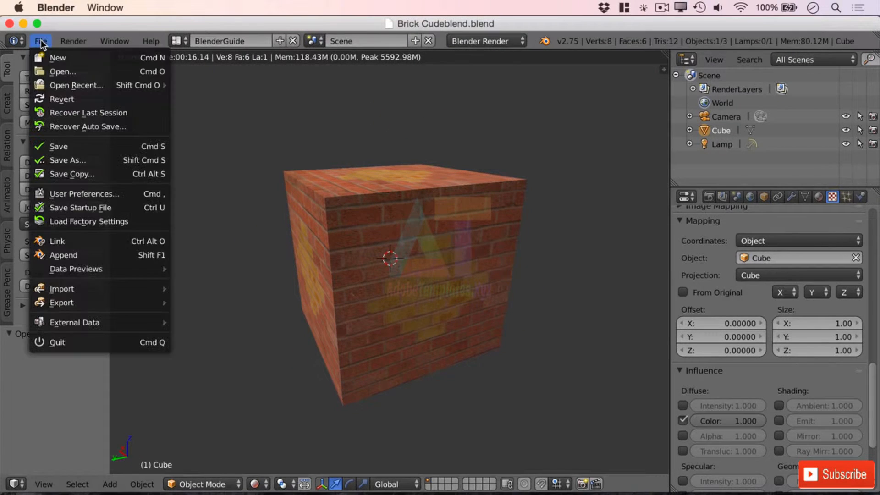
{"action": "mouse_move", "coordinate": [97, 88]}
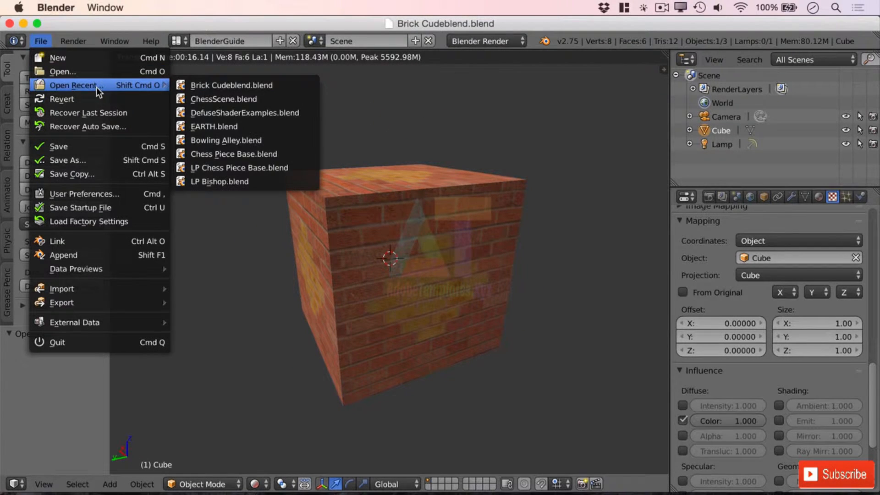
{"action": "left_click", "coordinate": [241, 98]}
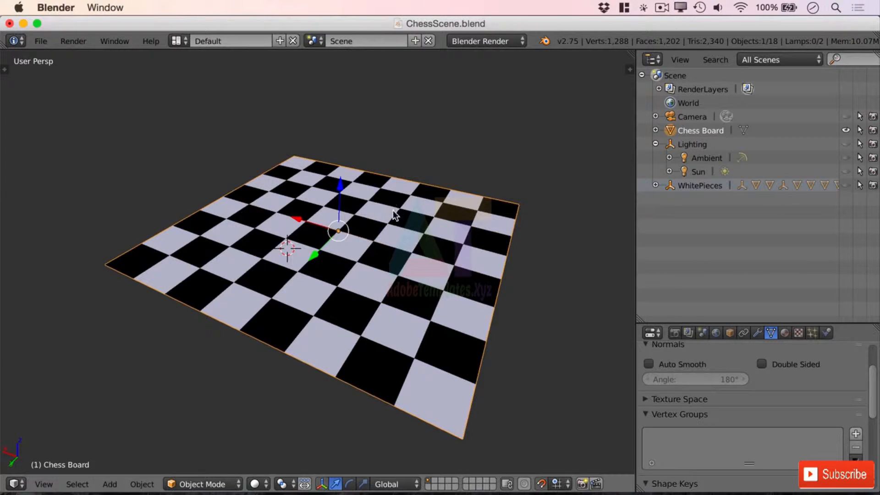
- Add a plane mesh at the 3D cursor's current location on the chess board
{"action": "key", "text": "shift+a"}
{"action": "mouse_move", "coordinate": [375, 216]}
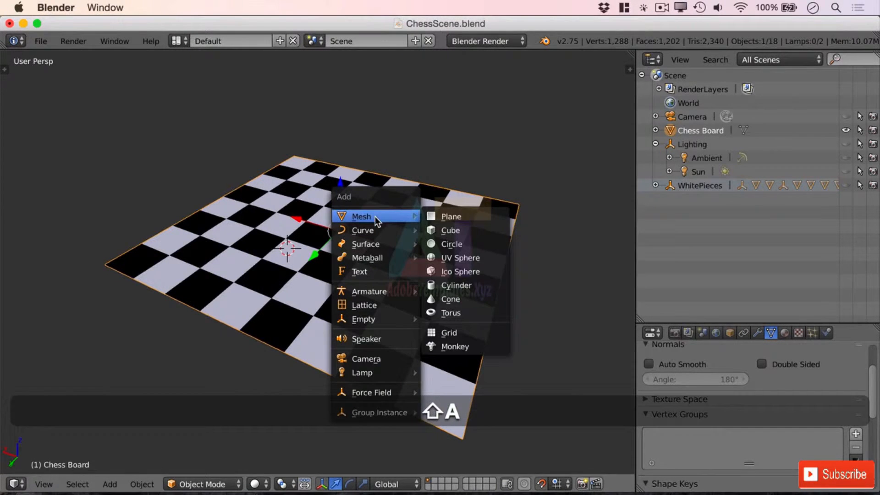
{"action": "left_click", "coordinate": [465, 221]}
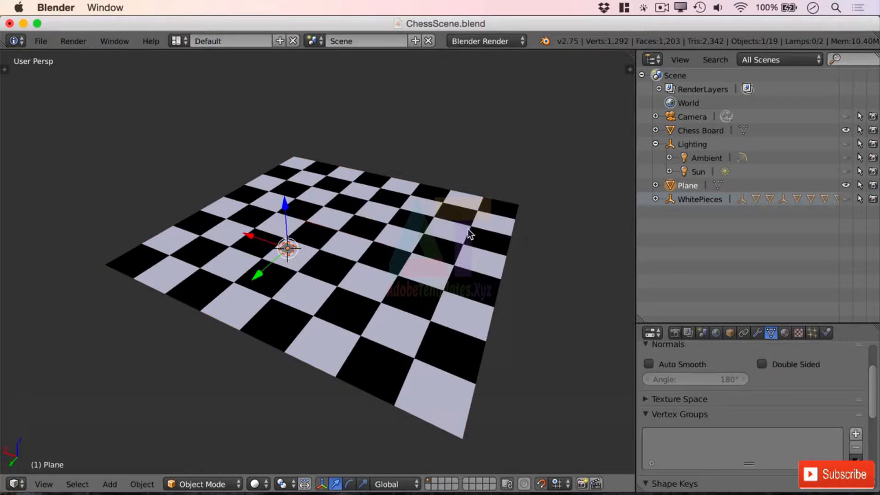
- Show the transform properties and tool shelf in the 3D view, and enlarge the Add Plane settings area
{"action": "left_click", "coordinate": [630, 69]}
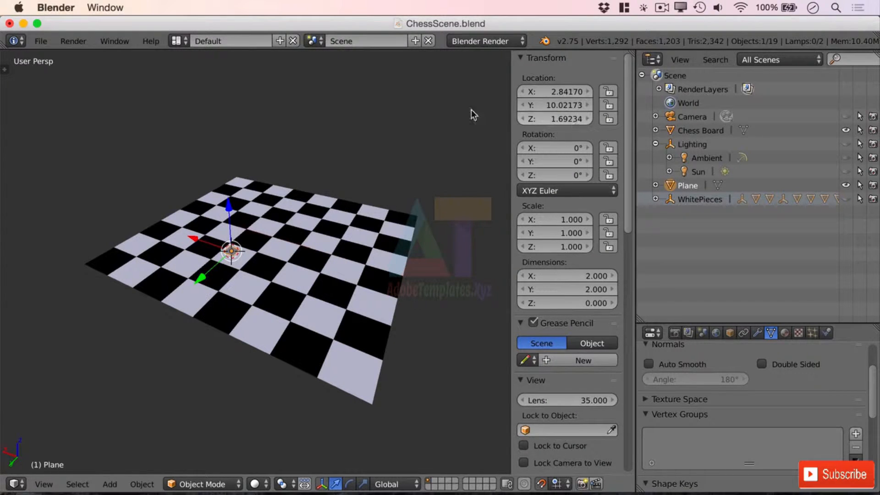
{"action": "left_click", "coordinate": [5, 69]}
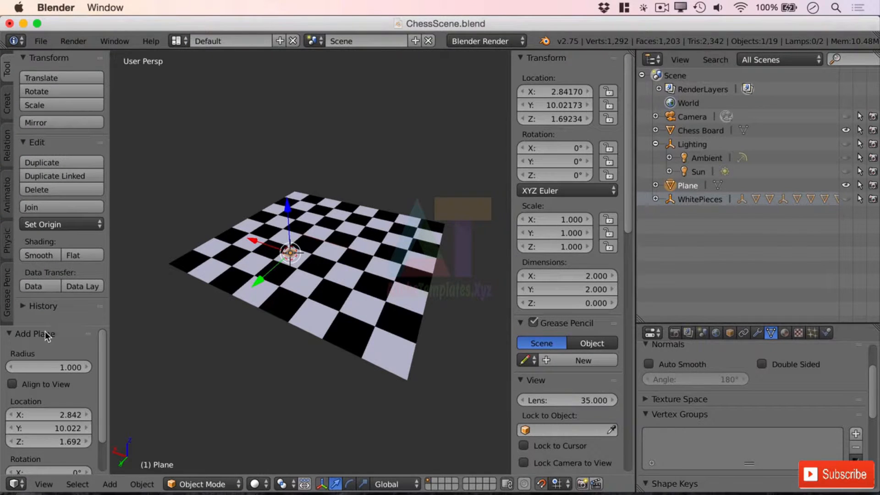
{"action": "left_click_drag", "start_coordinate": [58, 326], "coordinate": [59, 230]}
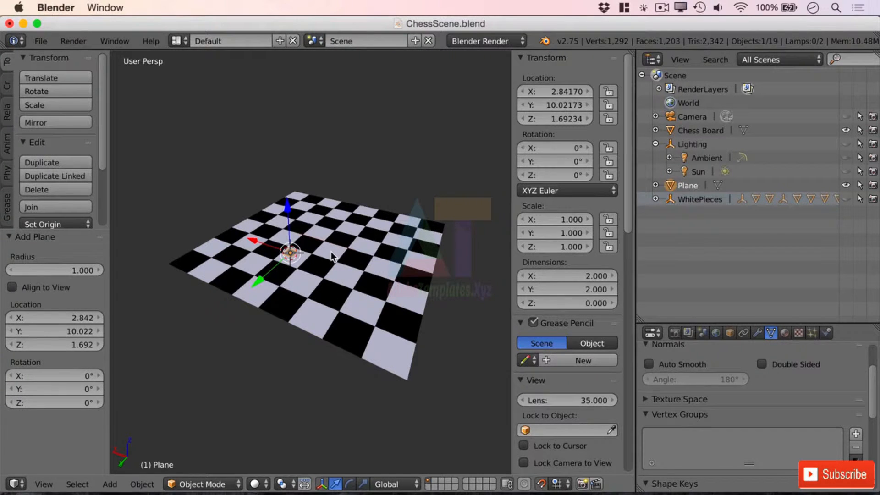
- Undo the added plane and reset the 3D cursor to the world origin
{"action": "key", "text": "super+z"}
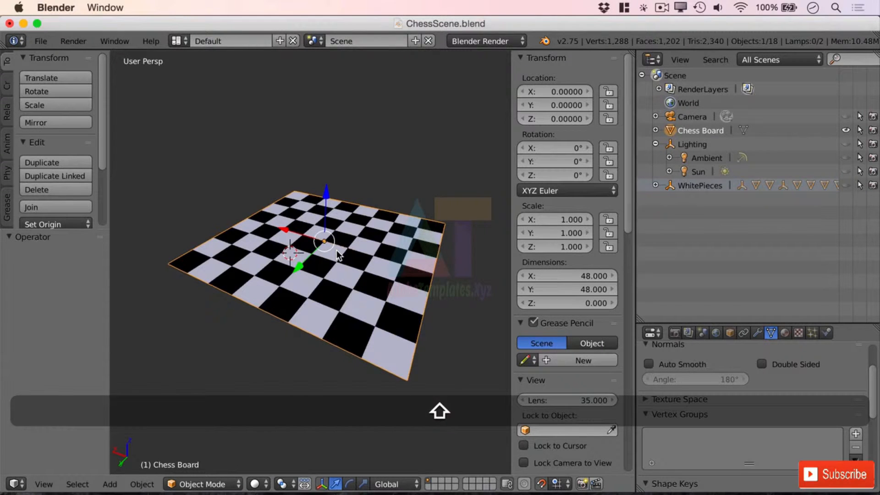
{"action": "key", "text": "shift+c"}
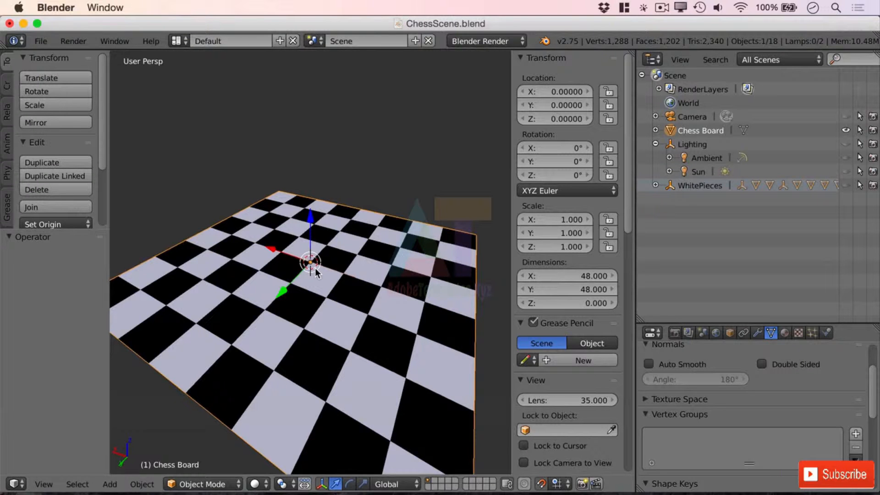
- Add a plane mesh at the world origin with a radius of 24
{"action": "key", "text": "shift+a"}
{"action": "mouse_move", "coordinate": [315, 270]}
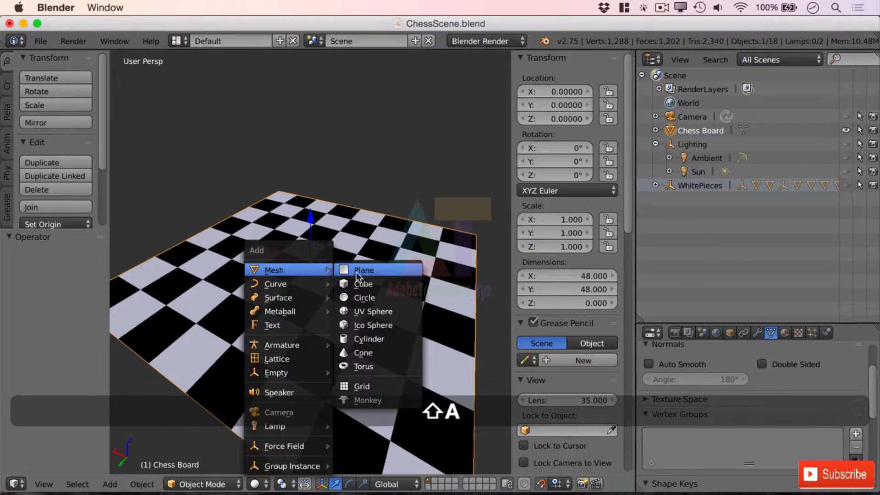
{"action": "left_click", "coordinate": [379, 271]}
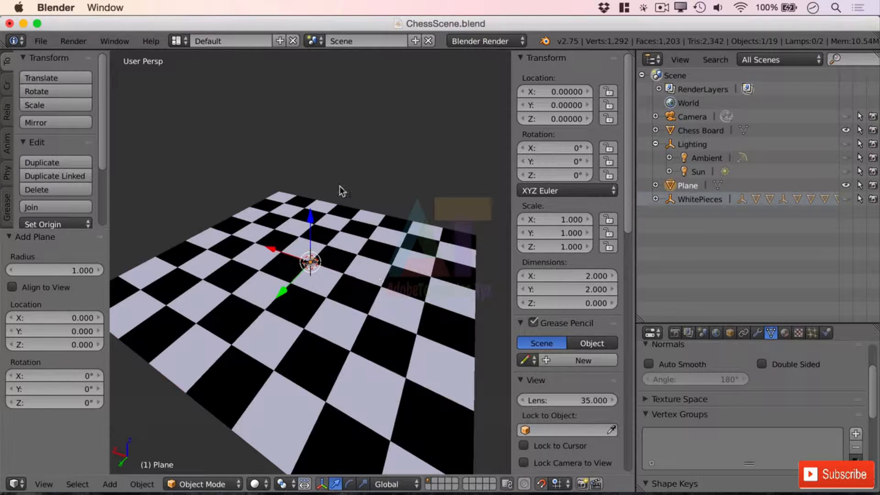
{"action": "left_click", "coordinate": [81, 270]}
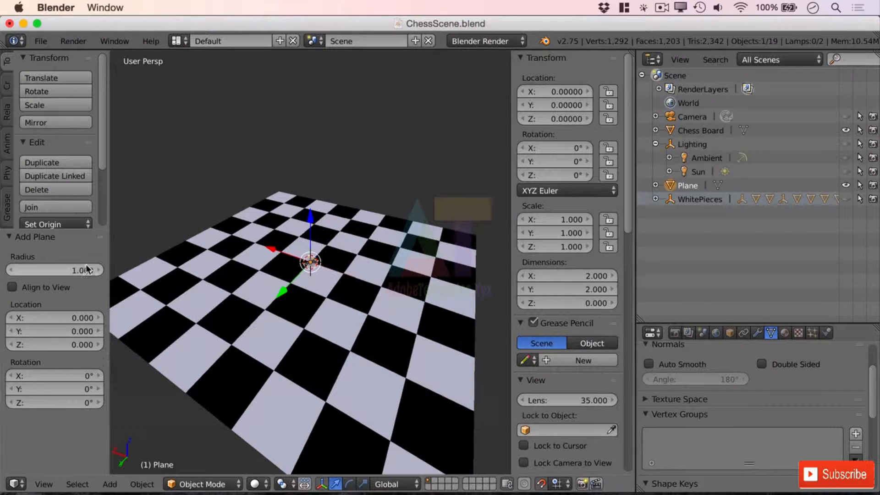
{"action": "type", "text": "1.0"}
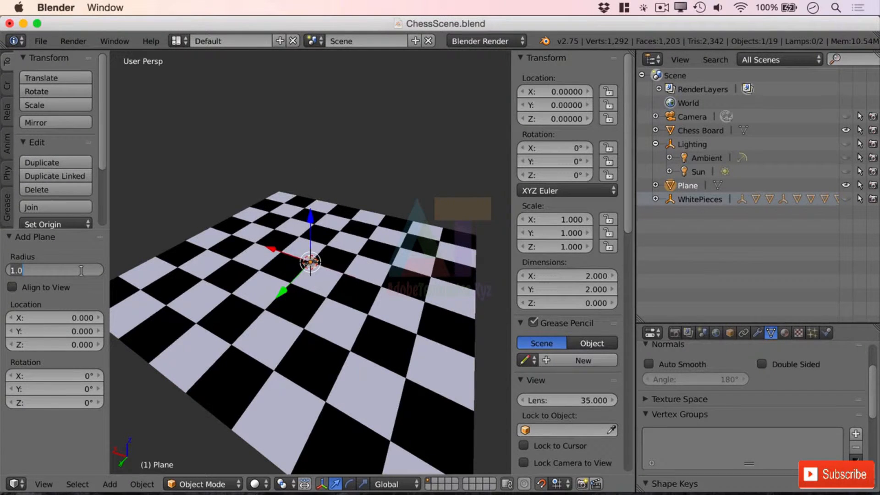
{"action": "type", "text": "24"}
{"action": "key", "text": "Return"}
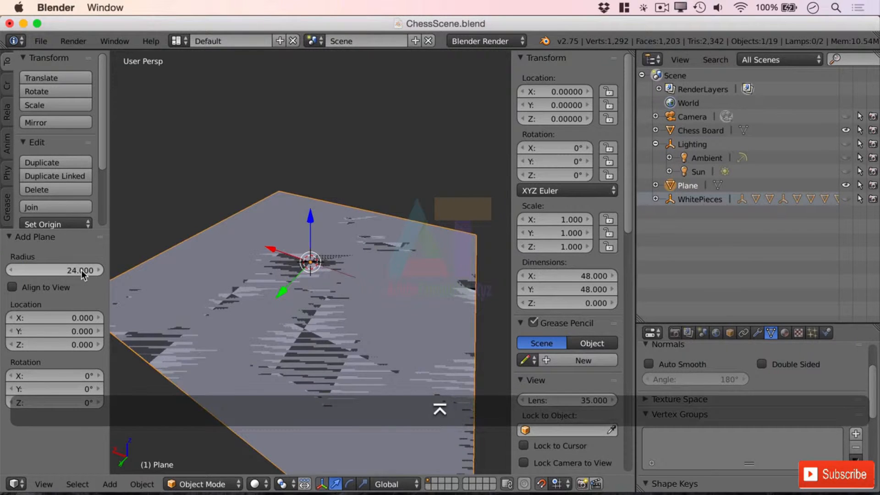
- Put the plane in Edit Mode with edge selection and select all of its outer edges
{"action": "scroll", "coordinate": [313, 227], "scroll_direction": "down", "scroll_amount": 5}
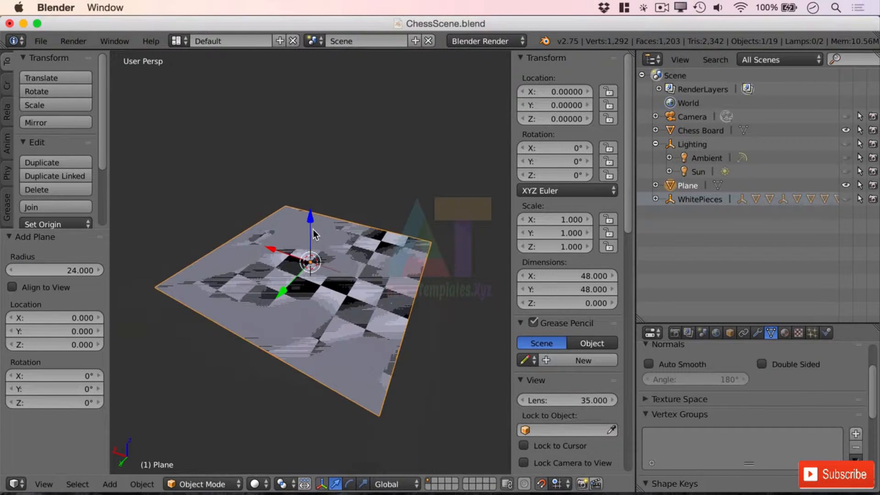
{"action": "middle_click_drag", "start_coordinate": [316, 231], "coordinate": [337, 240]}
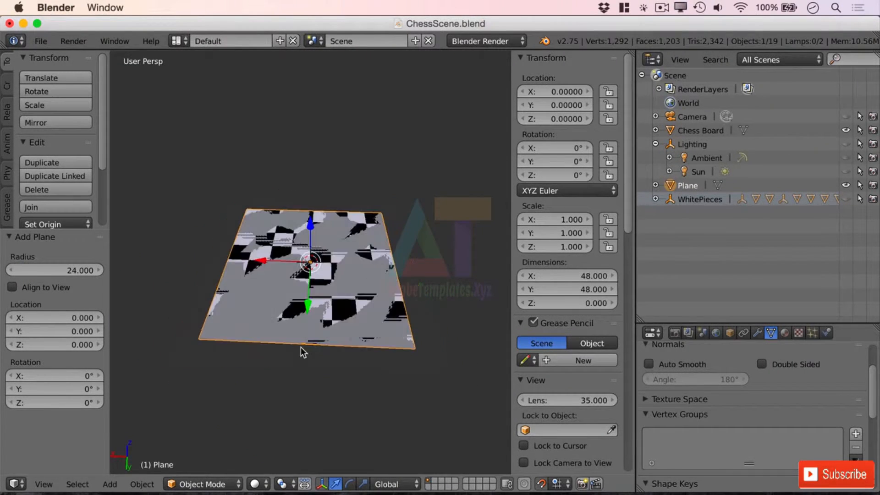
{"action": "scroll", "coordinate": [302, 346], "scroll_direction": "up", "scroll_amount": 2}
{"action": "middle_click_drag", "start_coordinate": [314, 341], "coordinate": [321, 288], "text": "shift"}
{"action": "key", "text": "e"}
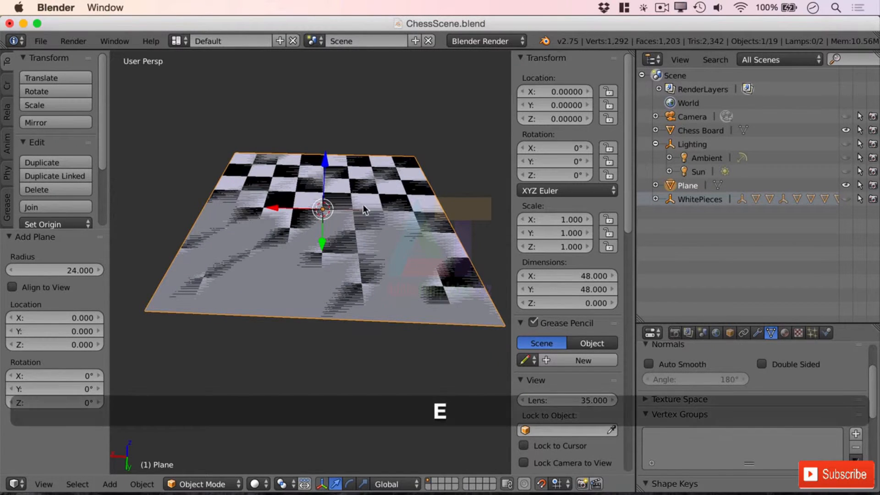
{"action": "left_click", "coordinate": [226, 485]}
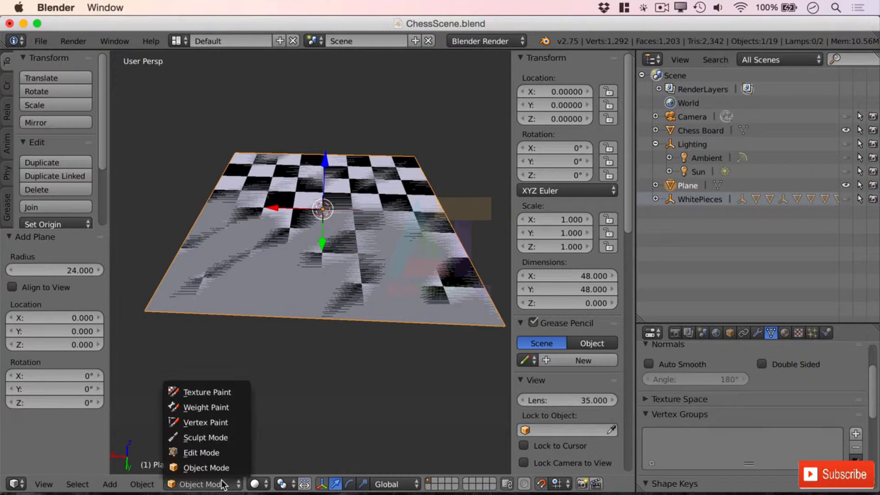
{"action": "left_click", "coordinate": [225, 452]}
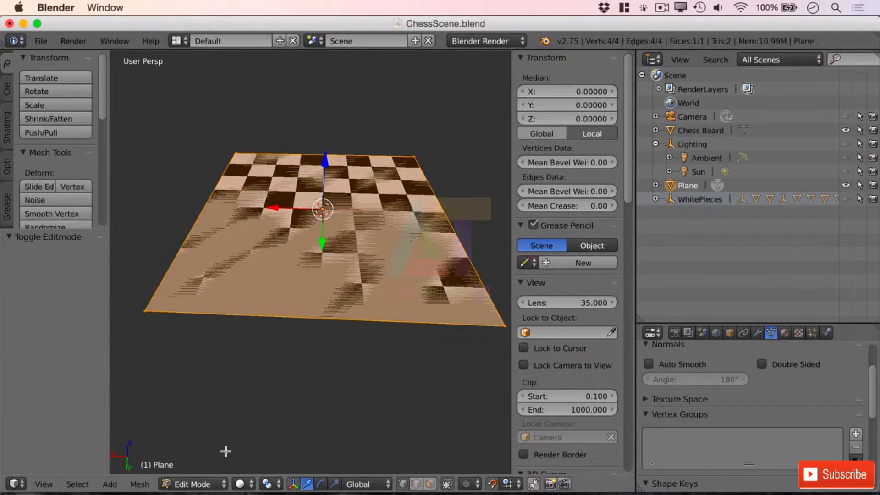
{"action": "left_click", "coordinate": [417, 485]}
{"action": "right_click", "coordinate": [408, 322]}
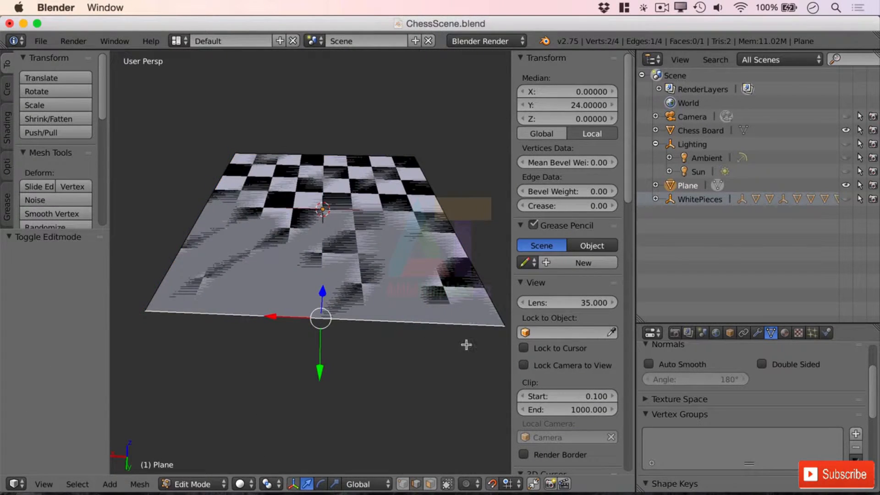
{"action": "right_click", "coordinate": [391, 322], "text": "alt"}
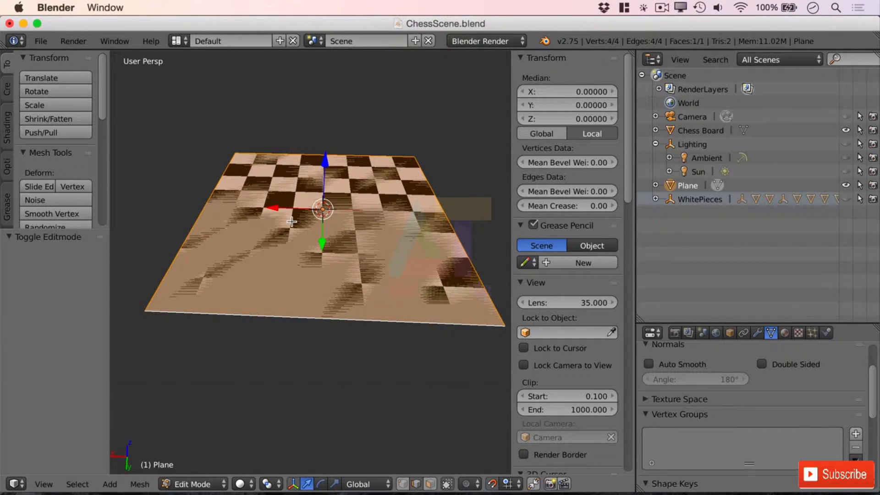
- Extrude the selected plane outline by 0 and scale it to 1.3 to form a border around the board
{"action": "key", "text": "e"}
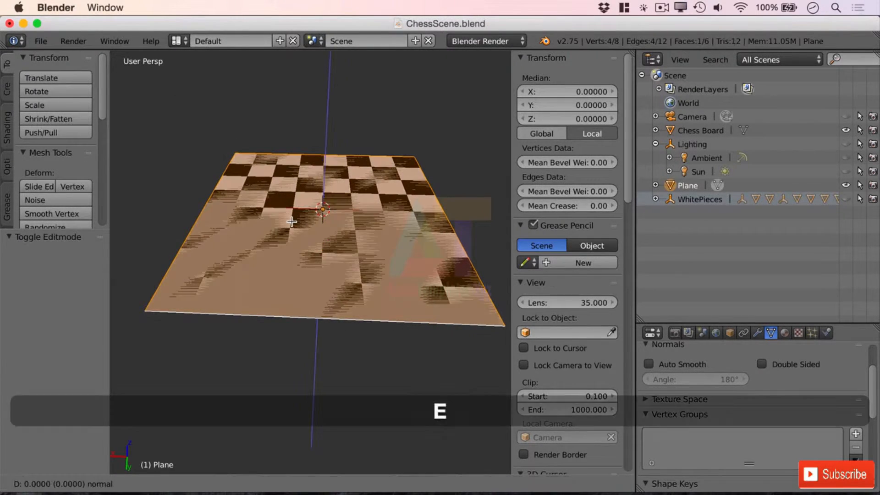
{"action": "key", "text": "KP_0"}
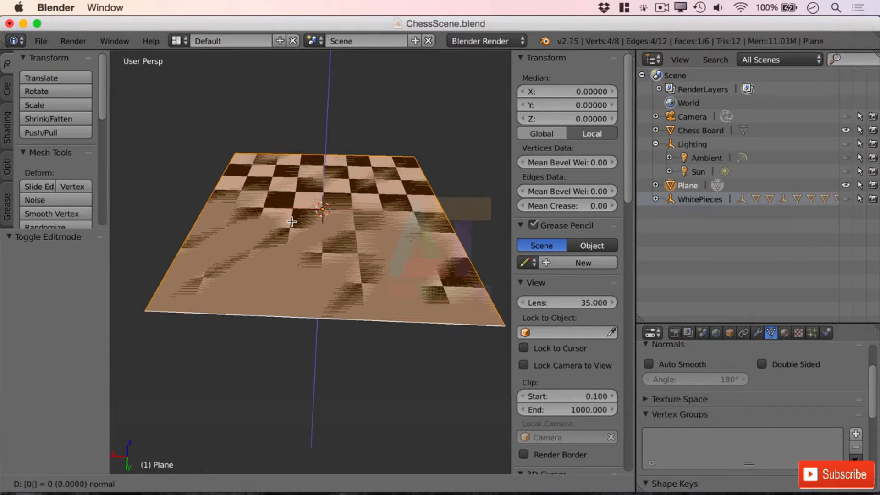
{"action": "key", "text": "KP_Enter"}
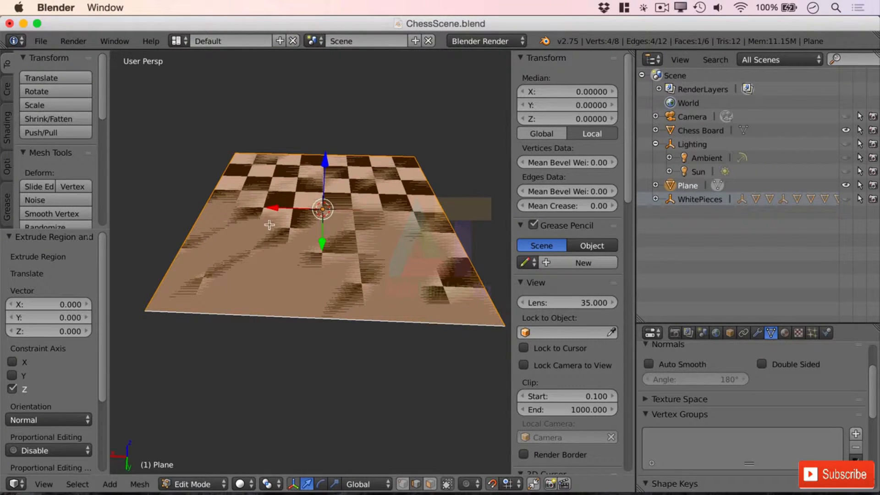
{"action": "key", "text": "s"}
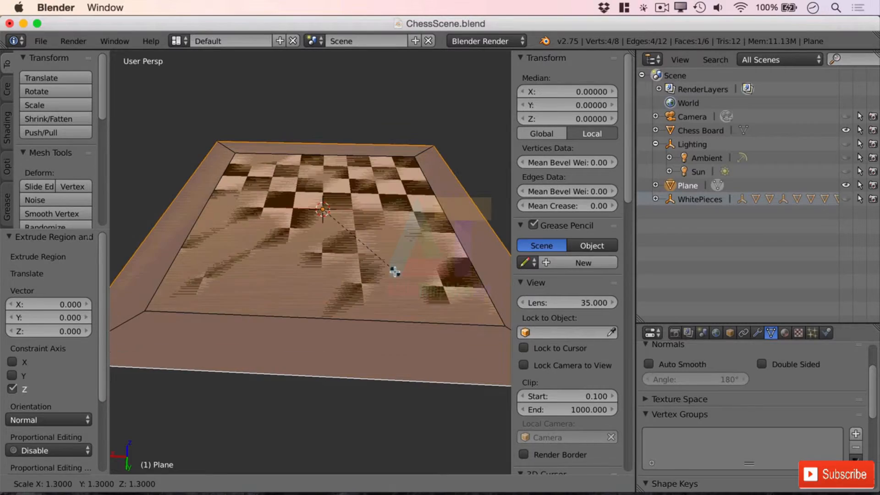
{"action": "left_click", "coordinate": [394, 272]}
- Switch to face selection and delete the large selected face spanning the outer border outline
{"action": "mouse_move", "coordinate": [444, 235]}
{"action": "middle_mouse_down"}
{"action": "mouse_move", "coordinate": [428, 253]}
{"action": "mouse_move", "coordinate": [463, 248]}
{"action": "mouse_move", "coordinate": [472, 236]}
{"action": "mouse_move", "coordinate": [452, 230]}
{"action": "middle_mouse_up"}
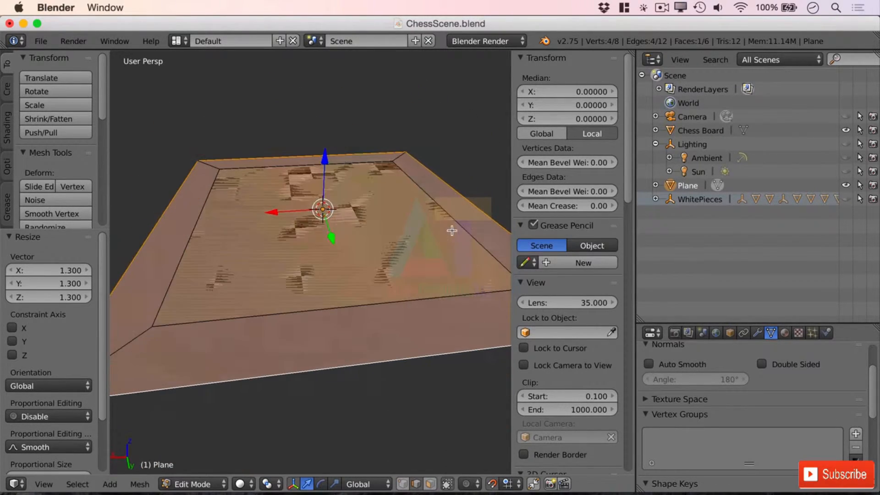
{"action": "left_click", "coordinate": [430, 484]}
{"action": "key", "text": "a"}
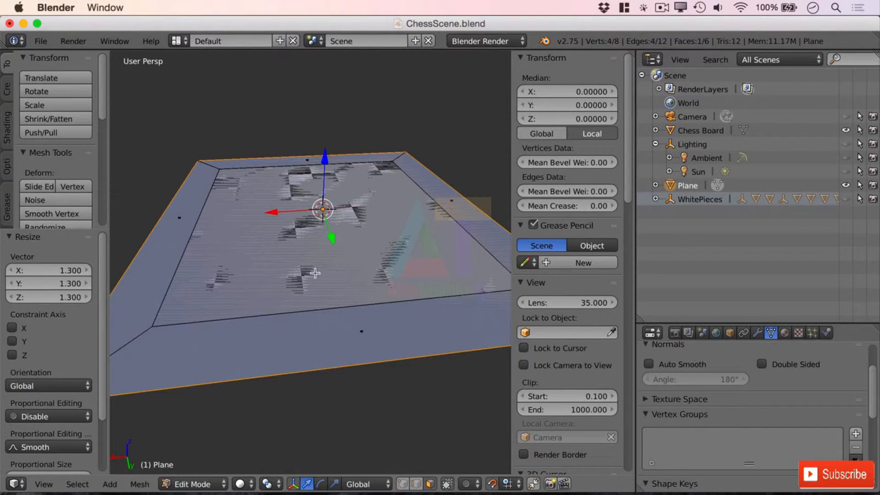
{"action": "key", "text": "x"}
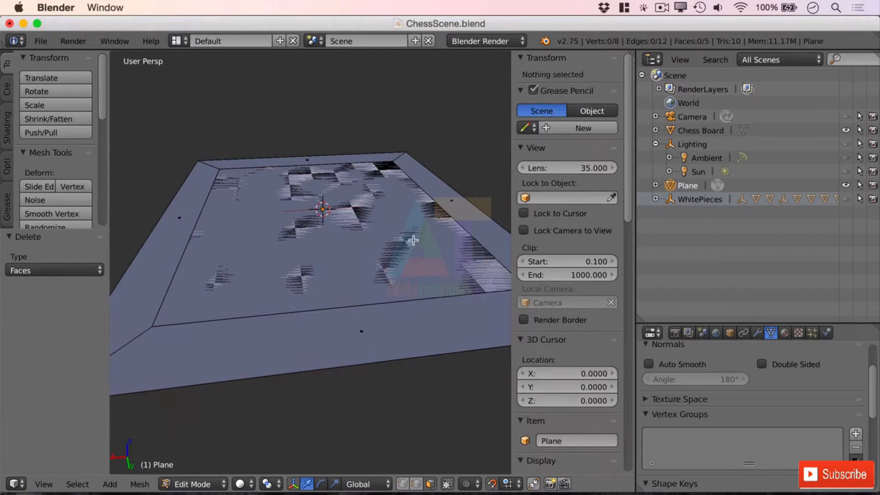
- Select the plane's inner face over the chess board and extrude it by -1 along X
{"action": "right_click", "coordinate": [352, 238]}
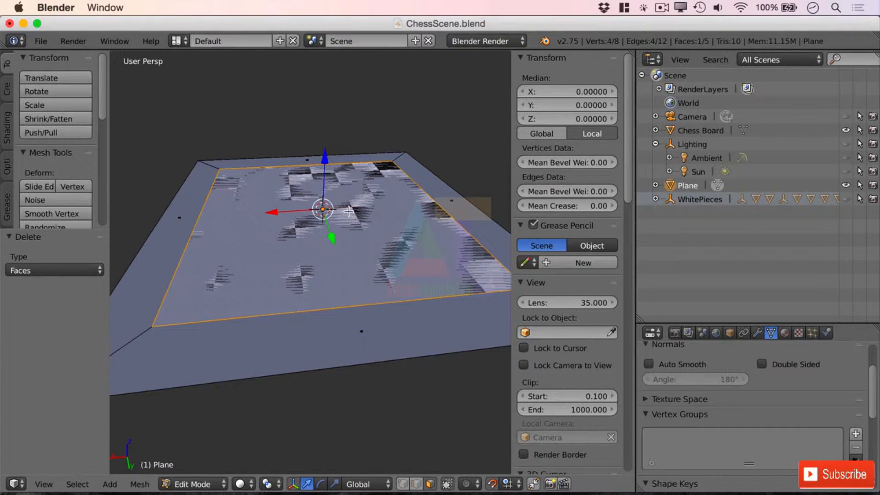
{"action": "key", "text": "e"}
{"action": "key", "text": "z"}
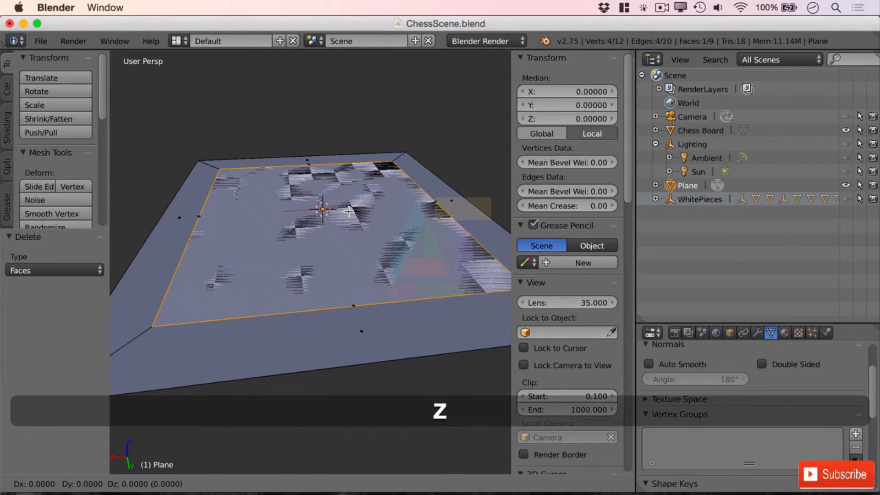
{"action": "key", "text": "KP_Subtract"}
{"action": "key", "text": "KP_1"}
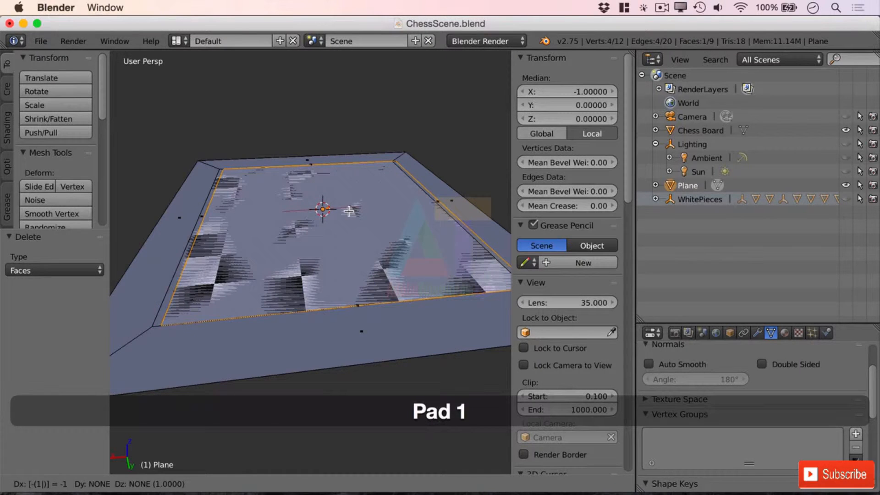
{"action": "key", "text": "Return"}
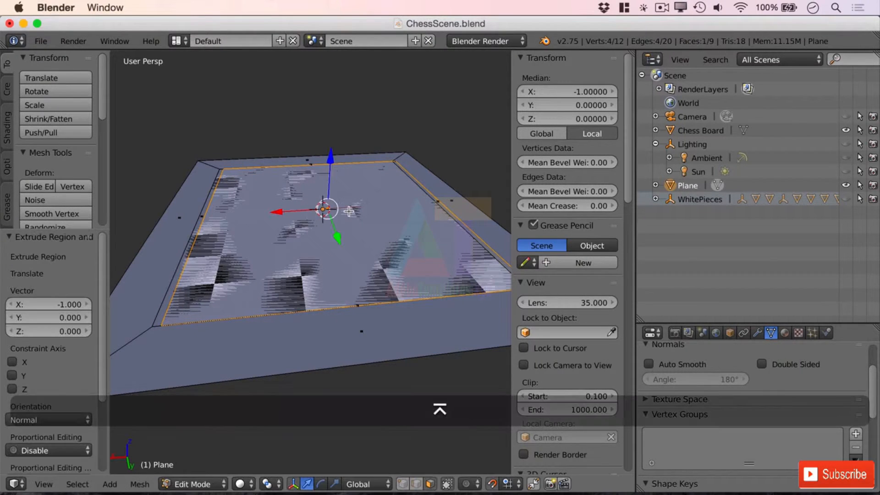
{"action": "mouse_move", "coordinate": [410, 284]}
{"action": "middle_mouse_down"}
{"action": "mouse_move", "coordinate": [403, 250]}
{"action": "mouse_move", "coordinate": [418, 266]}
{"action": "mouse_move", "coordinate": [414, 280]}
{"action": "middle_mouse_up"}
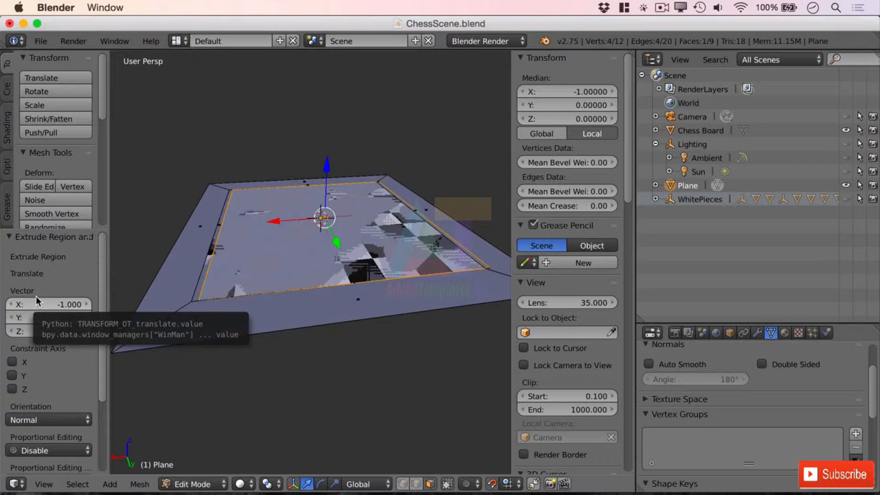
- Correct the inner face's extrusion vector to 0 on X and -1 on Z so the face drops below the board
{"action": "left_click", "coordinate": [73, 305]}
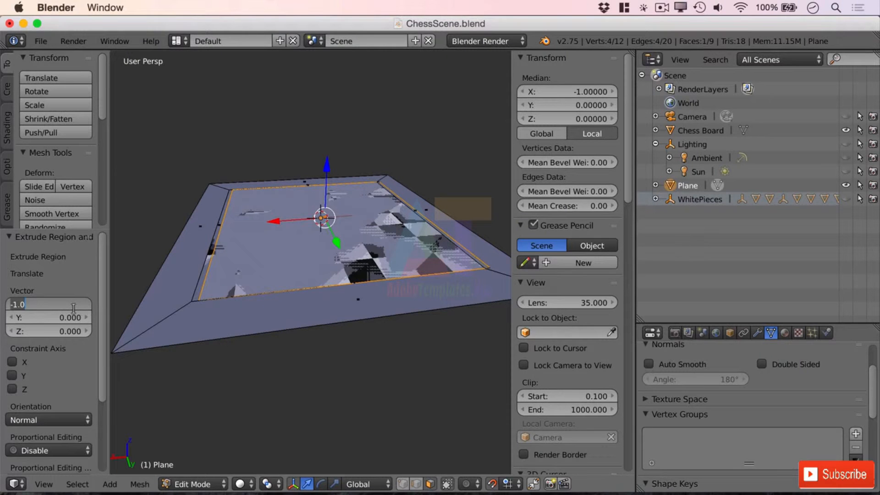
{"action": "type", "text": "0"}
{"action": "key", "text": "Return"}
{"action": "left_click", "coordinate": [63, 330]}
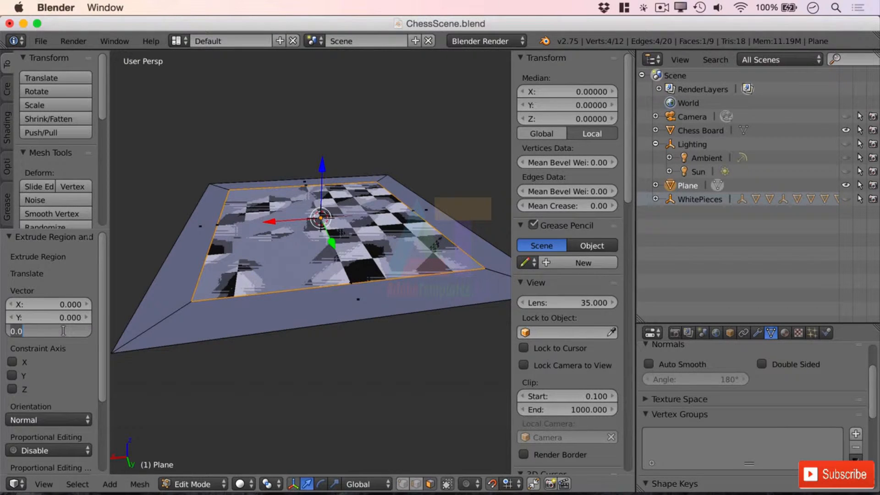
{"action": "type", "text": "-1"}
{"action": "key", "text": "Return"}
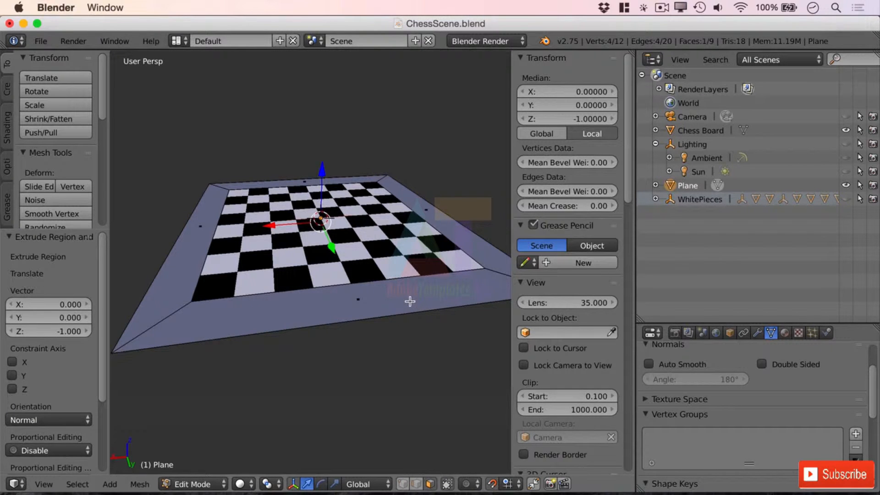
- Switch to edge selection and select the frame's entire outer edge loop
{"action": "middle_click_drag", "start_coordinate": [430, 338], "coordinate": [452, 336]}
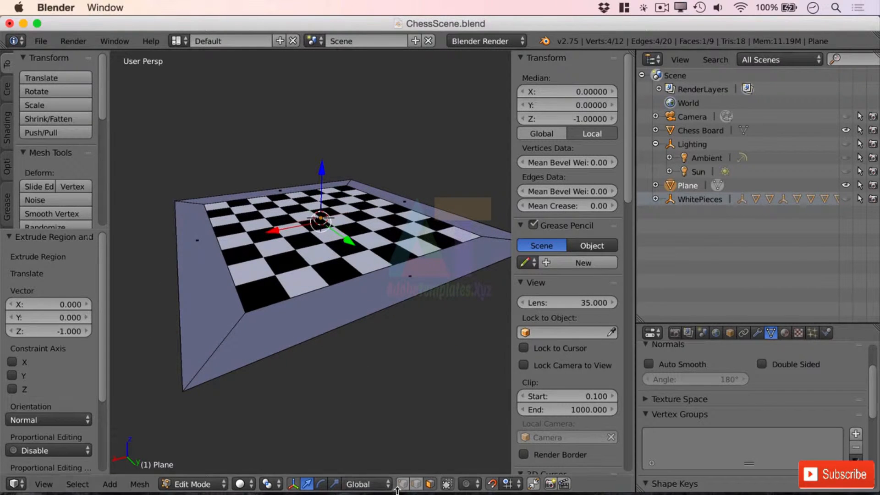
{"action": "left_click", "coordinate": [411, 488]}
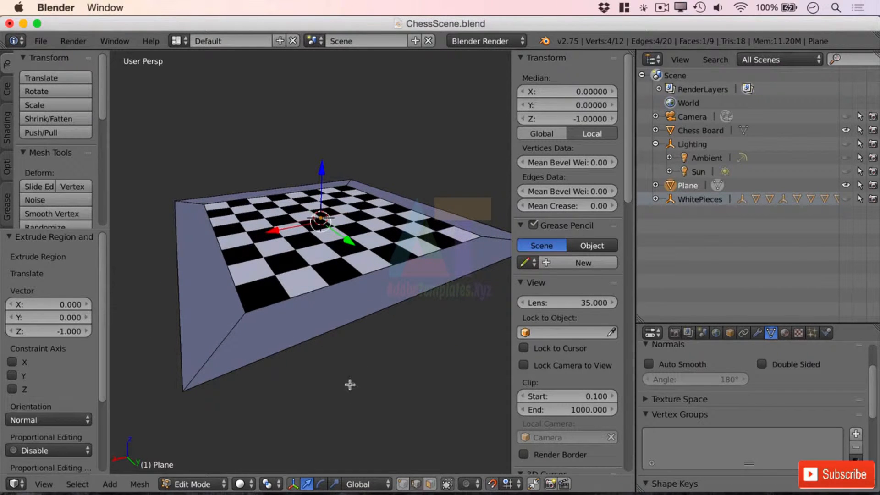
{"action": "right_click", "coordinate": [328, 331], "text": "alt"}
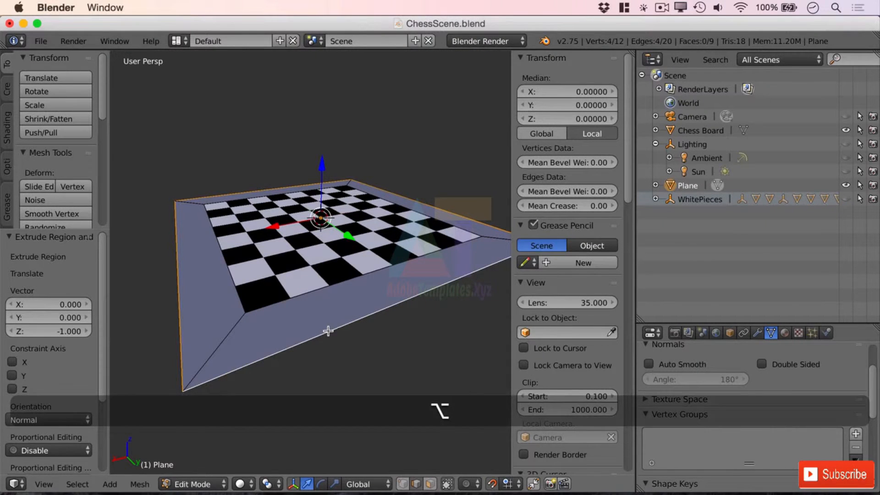
- Try extruding the outer edge loop by -2 along Z, and undo the extrusion
{"action": "key", "text": "e"}
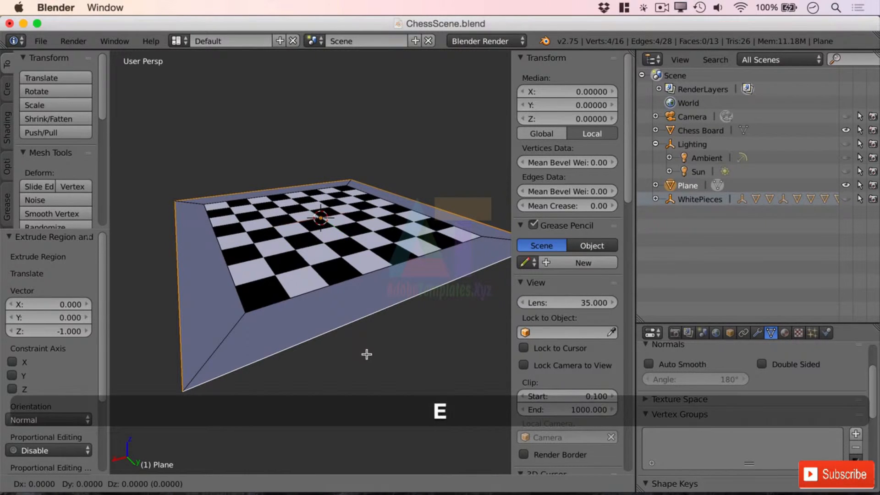
{"action": "key", "text": "z"}
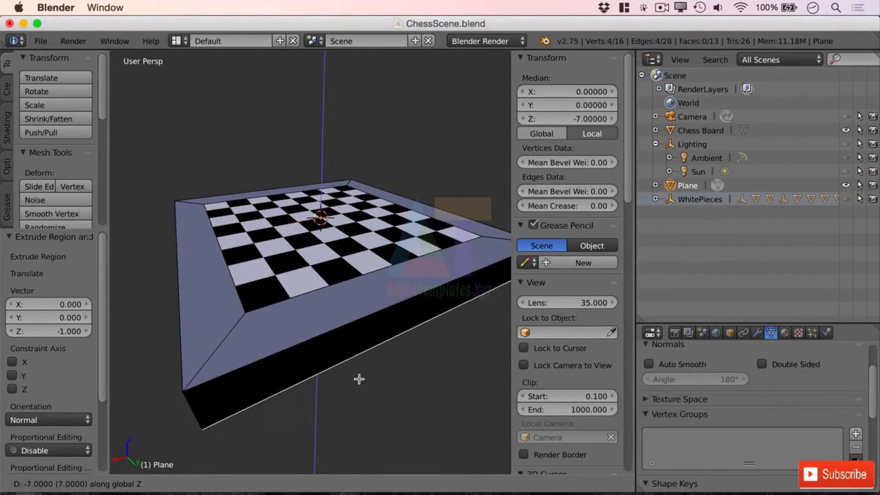
{"action": "key", "text": "KP_2"}
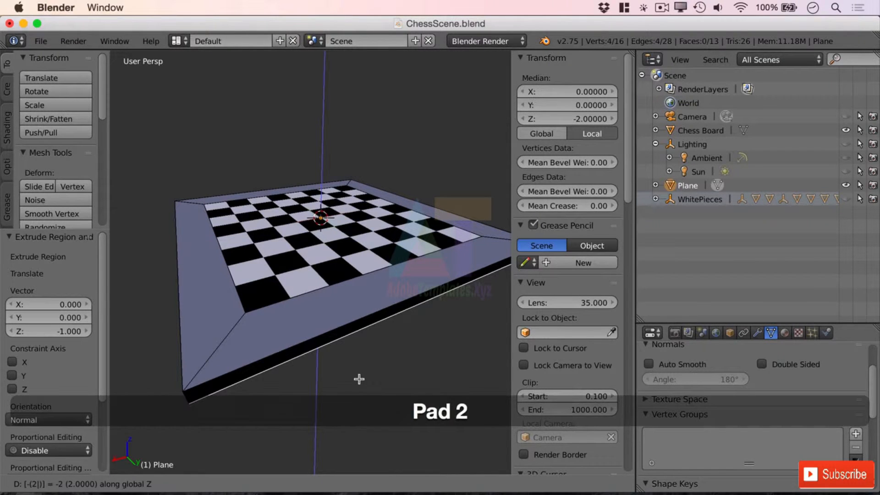
{"action": "key", "text": "Return"}
{"action": "middle_click_drag", "start_coordinate": [359, 377], "coordinate": [404, 286]}
{"action": "key", "text": "super+z"}
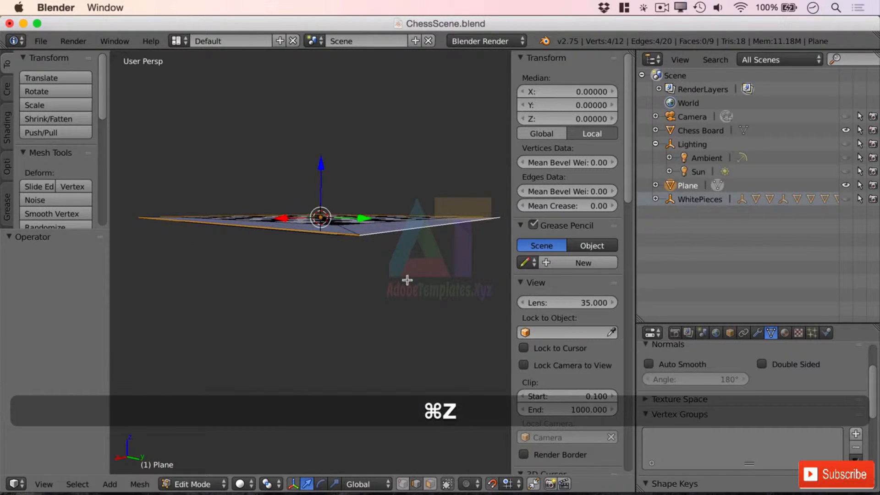
- Extrude the frame's outer edge loop by -3 along the global Z axis to form its side walls
{"action": "key", "text": "e"}
{"action": "key", "text": "z"}
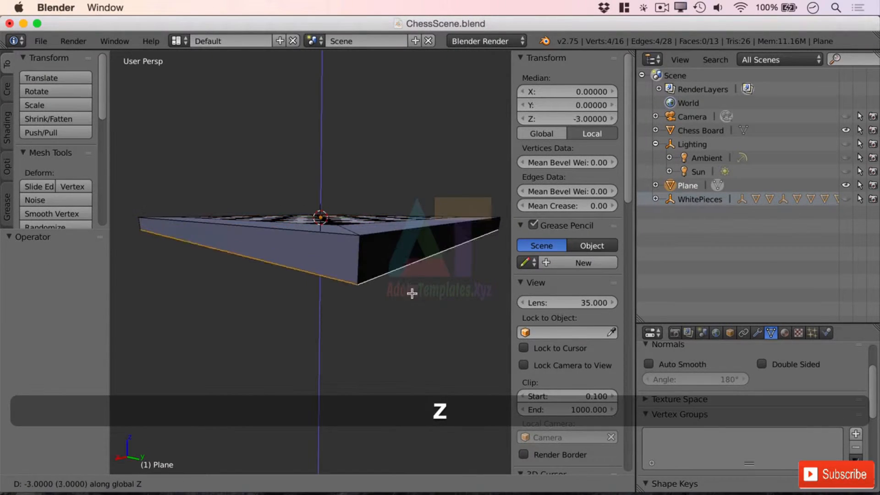
{"action": "key", "text": "KP_Subtract"}
{"action": "key", "text": "KP_3"}
{"action": "key", "text": "KP_Enter"}
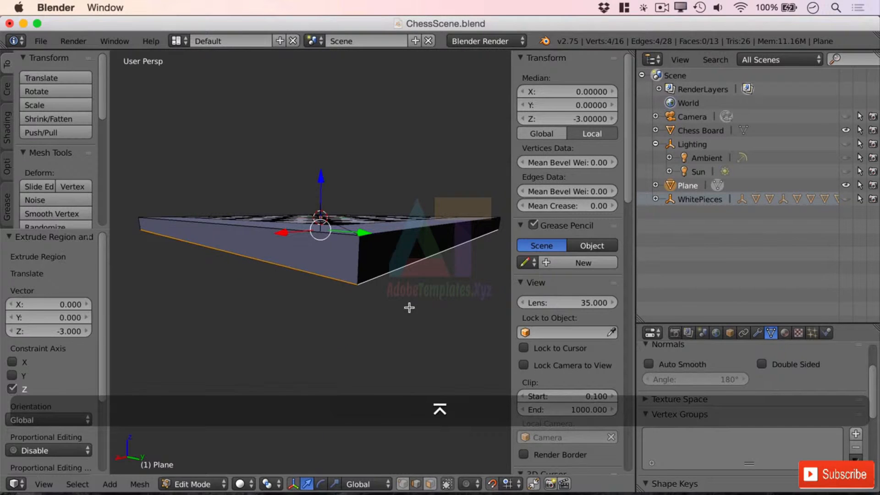
- Close the open underside of the frame with a face across the extruded lower edges
{"action": "middle_click_drag", "start_coordinate": [439, 304], "coordinate": [430, 289]}
{"action": "key", "text": "f"}
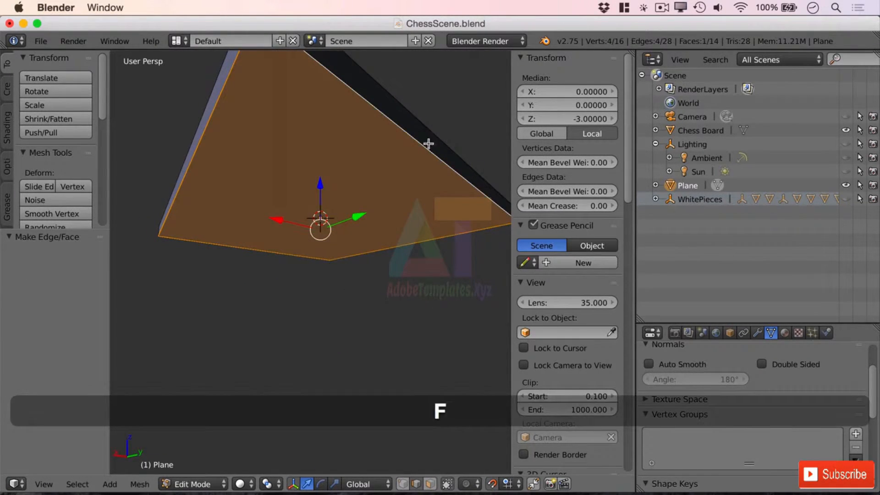
{"action": "middle_click_drag", "start_coordinate": [441, 180], "coordinate": [429, 243]}
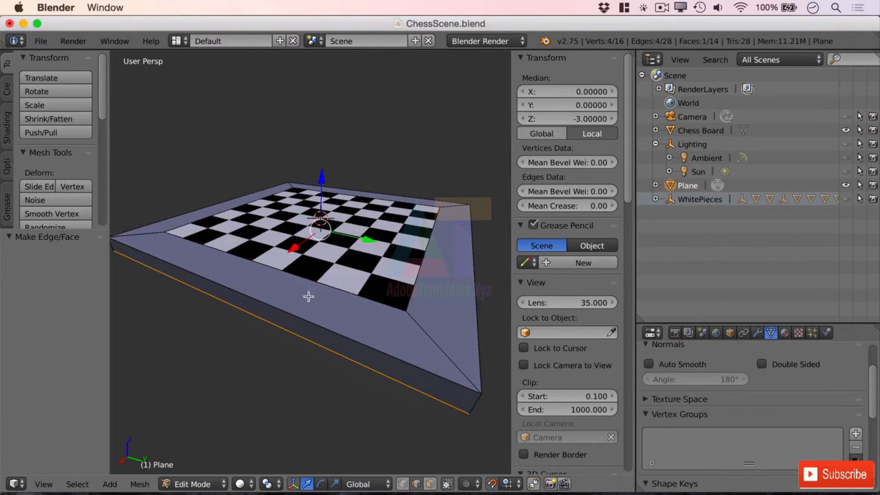
{"action": "middle_click_drag", "start_coordinate": [308, 295], "coordinate": [431, 330]}
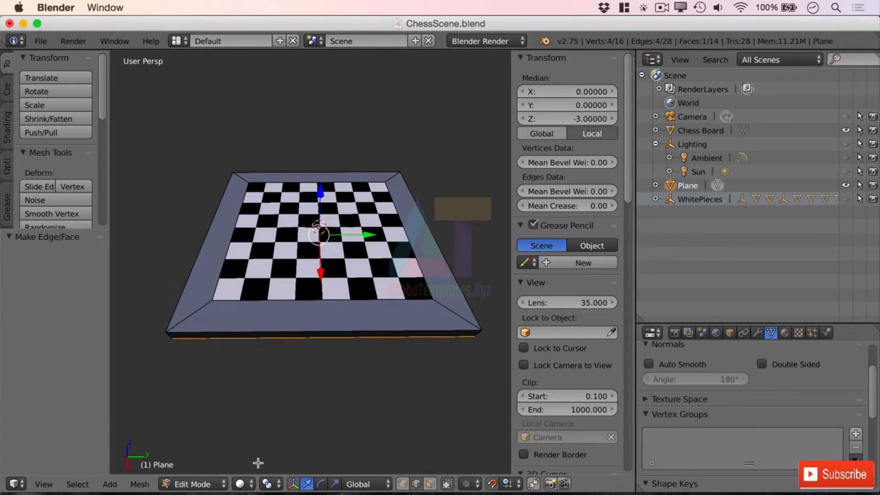
- Select the whole frame mesh, make its normals consistent, and remove doubled vertices
{"action": "key", "text": "a"}
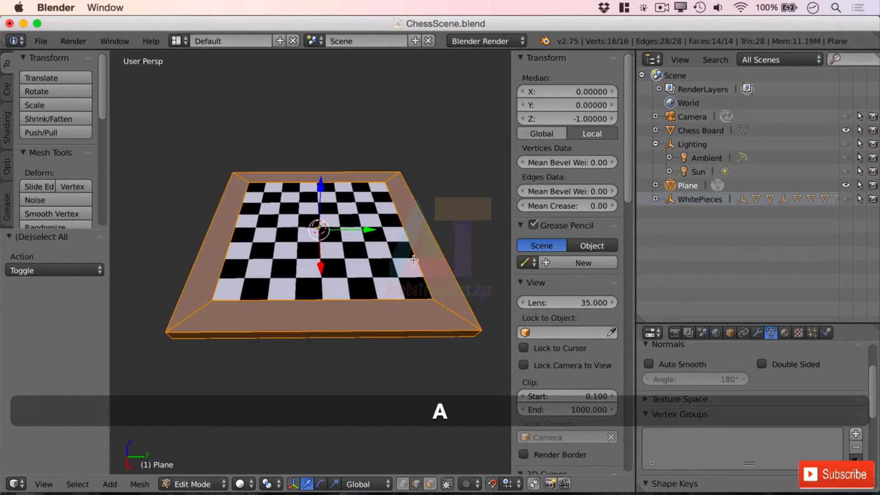
{"action": "key", "text": "ctrl"}
{"action": "key", "text": "ctrl+n"}
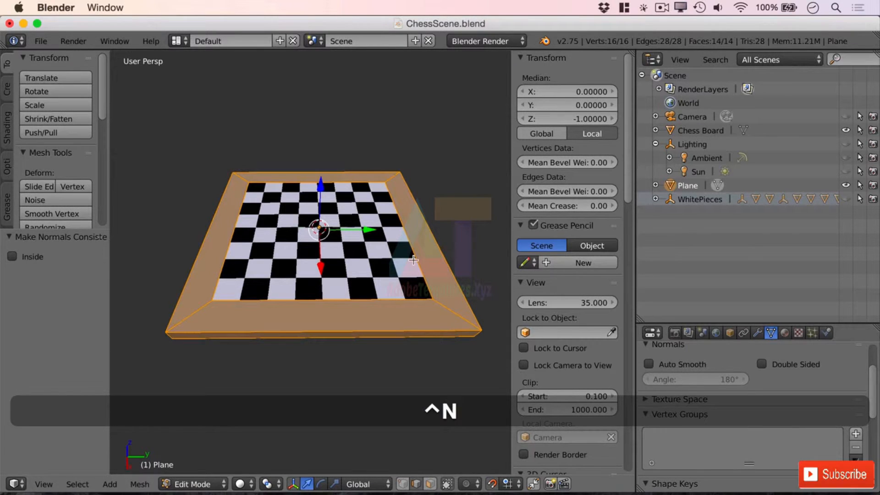
{"action": "left_click_drag", "start_coordinate": [102, 232], "coordinate": [105, 426]}
{"action": "scroll", "coordinate": [104, 237], "scroll_direction": "down", "scroll_amount": 5}
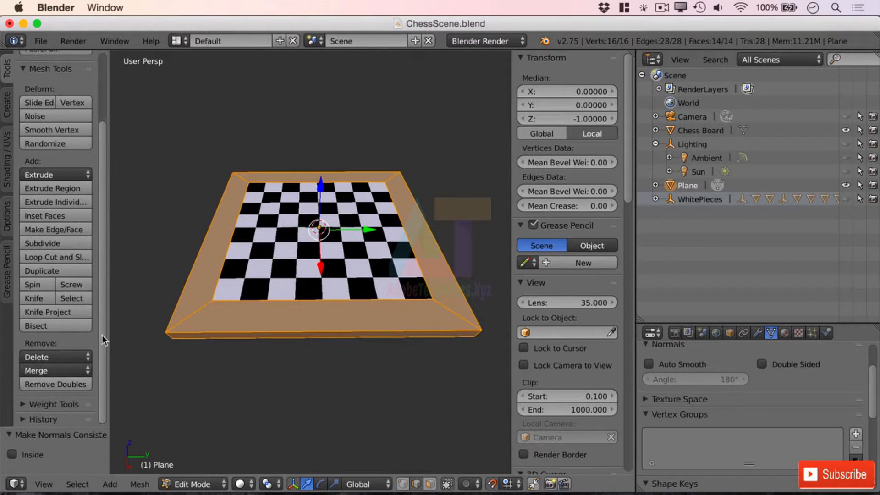
{"action": "left_click", "coordinate": [73, 384]}
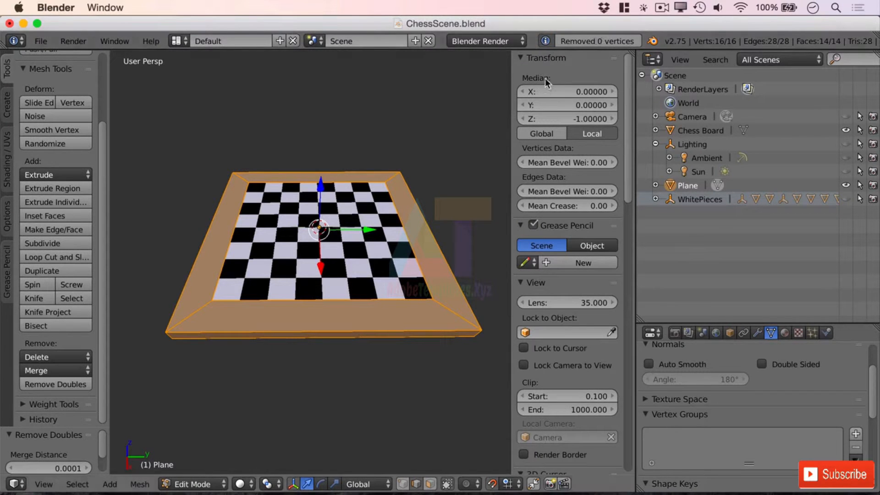
- Select the frame's upper outer edge loop and bevel it with 3 segments and an offset of about 2.4
{"action": "scroll", "coordinate": [428, 310], "scroll_direction": "up", "scroll_amount": 3}
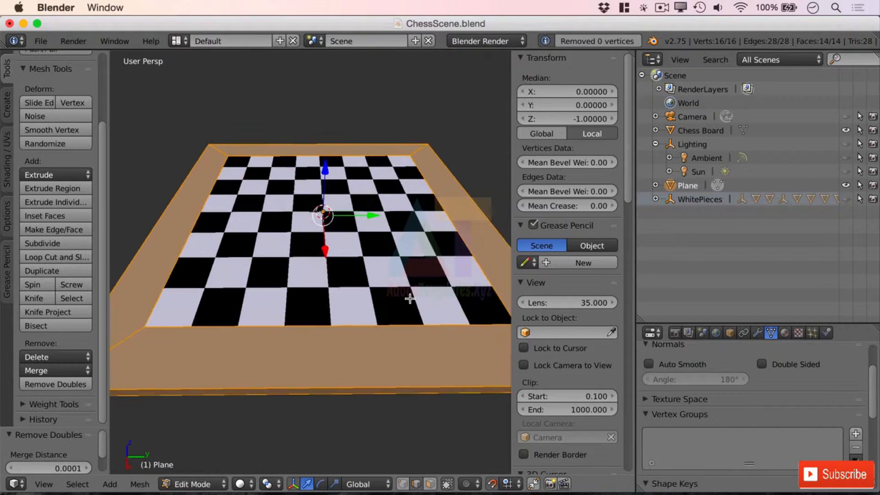
{"action": "scroll", "coordinate": [452, 341], "scroll_direction": "down", "scroll_amount": 4}
{"action": "scroll", "coordinate": [456, 331], "scroll_direction": "up", "scroll_amount": 2}
{"action": "middle_click_drag", "start_coordinate": [456, 332], "coordinate": [487, 327]}
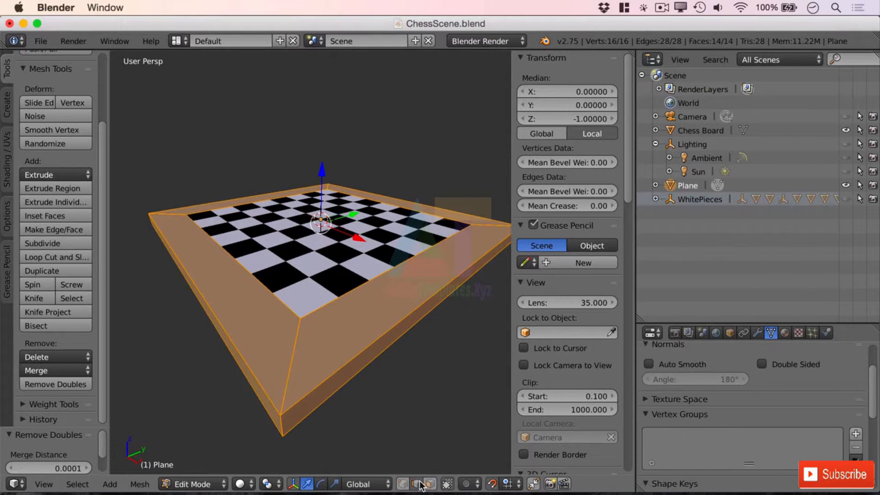
{"action": "right_click", "coordinate": [375, 335]}
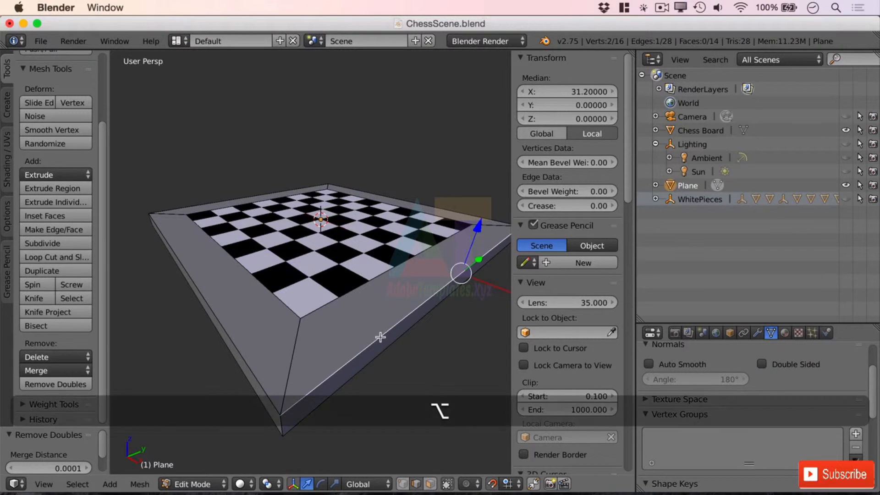
{"action": "right_click", "coordinate": [378, 336], "text": "alt"}
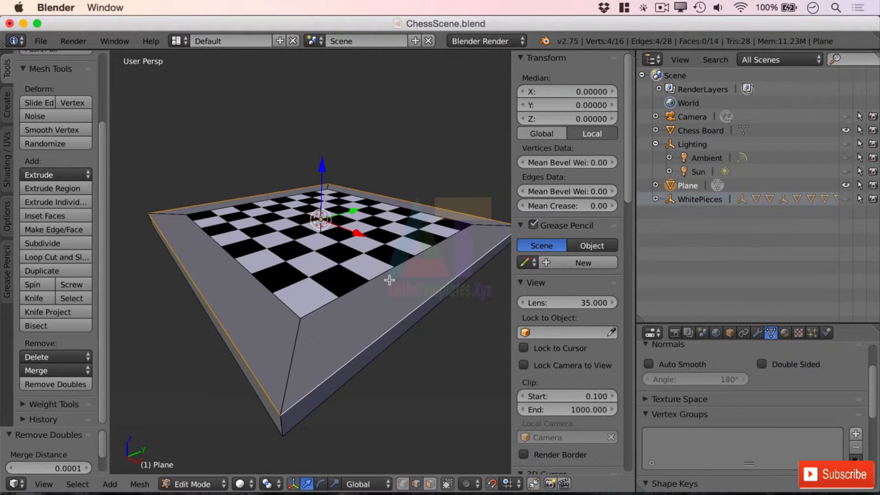
{"action": "key", "text": "ctrl+b"}
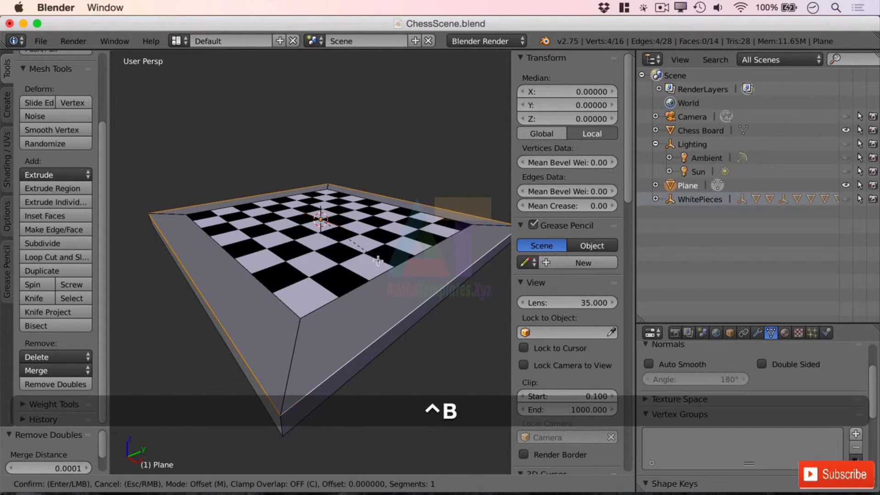
{"action": "scroll", "coordinate": [387, 270], "scroll_direction": "up", "scroll_amount": 1}
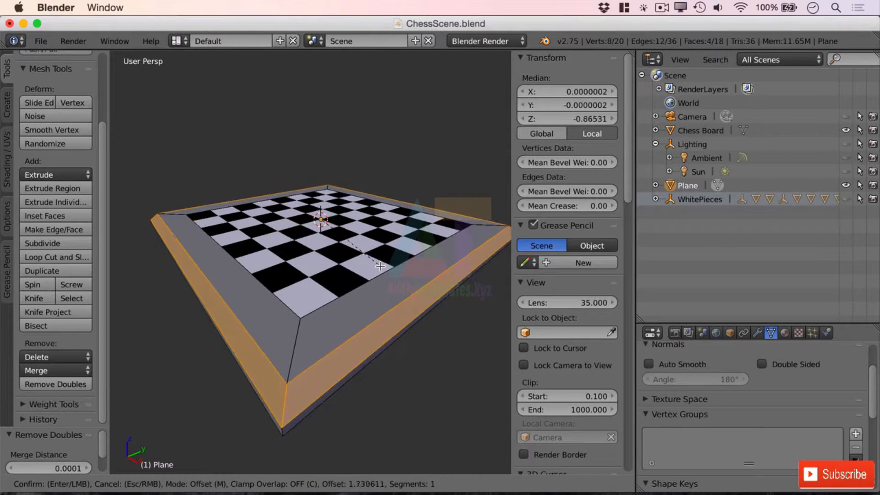
{"action": "scroll", "coordinate": [380, 267], "scroll_direction": "up", "scroll_amount": 1}
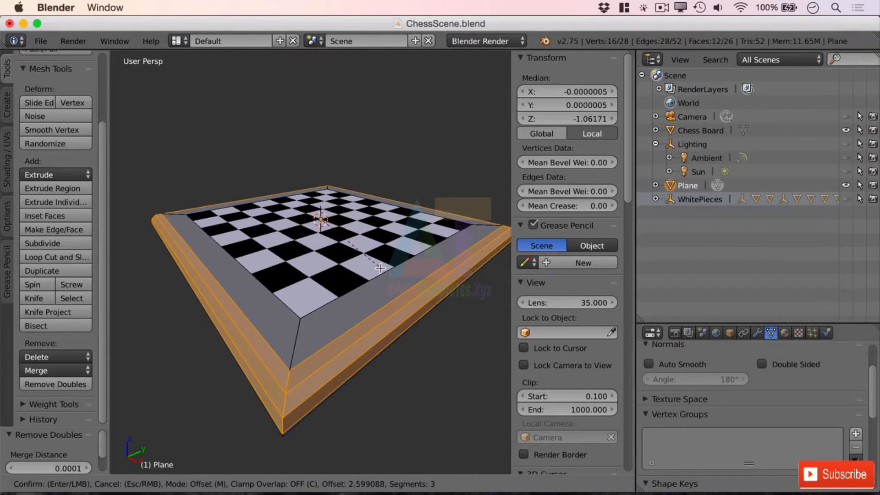
{"action": "left_click", "coordinate": [381, 267]}
{"action": "middle_click_drag", "start_coordinate": [476, 382], "coordinate": [357, 362]}
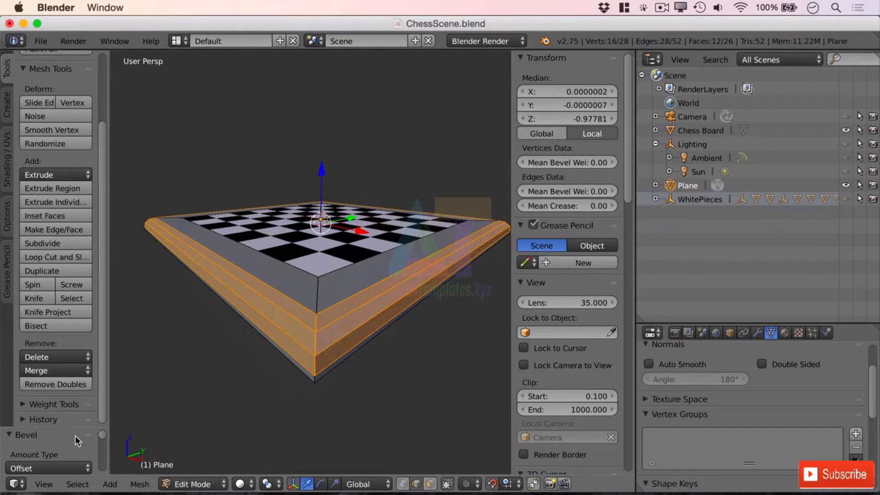
- Set the bevel amount to 3 and keep the segments at 3
{"action": "left_click_drag", "start_coordinate": [76, 427], "coordinate": [66, 156]}
{"action": "left_click", "coordinate": [84, 229]}
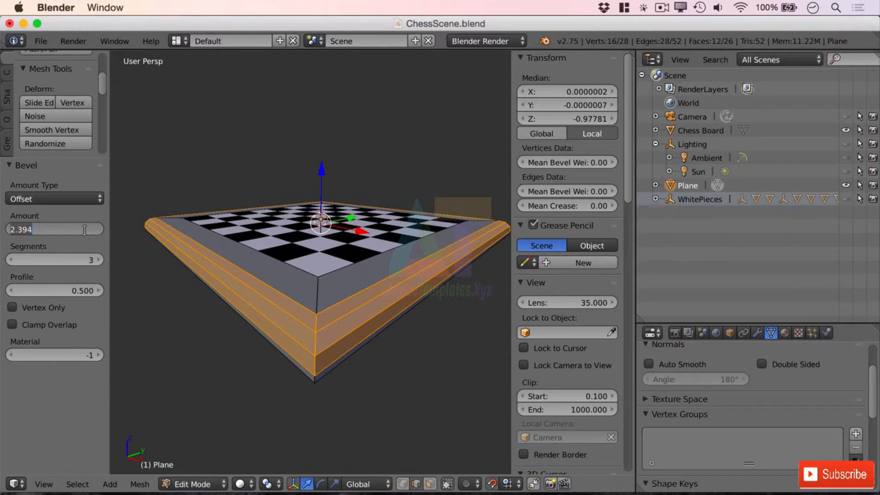
{"action": "type", "text": "3"}
{"action": "key", "text": "Return"}
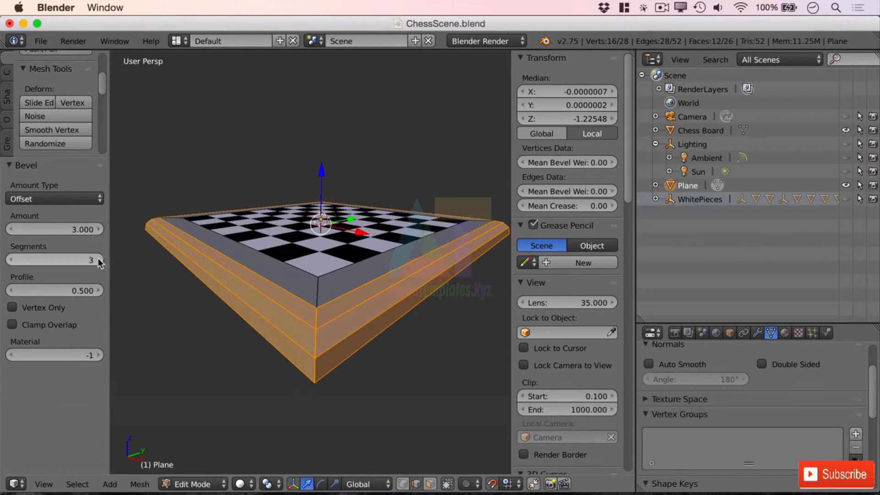
{"action": "left_click", "coordinate": [86, 259]}
{"action": "key", "text": "Return"}
- Try the Vertex Only option on the bevel and leave it turned off
{"action": "left_click", "coordinate": [57, 312]}
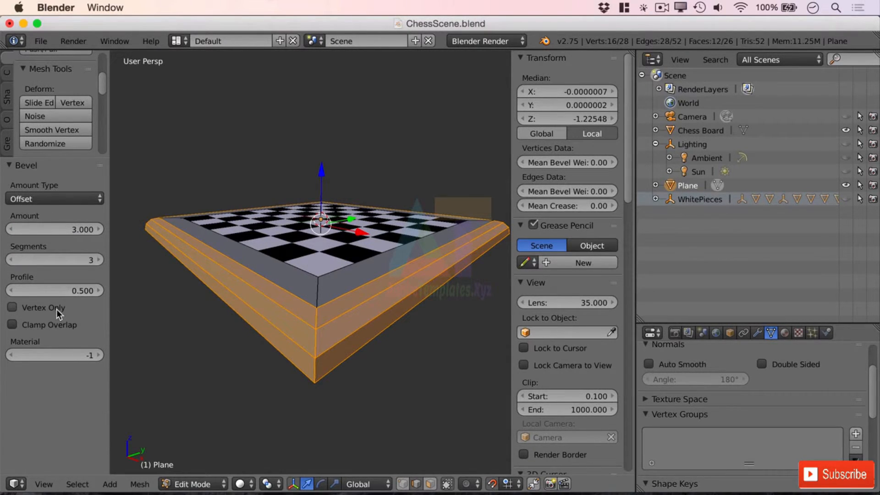
{"action": "left_click", "coordinate": [56, 310]}
{"action": "left_click", "coordinate": [56, 310]}
{"action": "left_click", "coordinate": [56, 308]}
- Try Clamp Overlap on the frame's bevel, set the bevel amount to 5, and turn Clamp Overlap off
{"action": "middle_click_drag", "start_coordinate": [415, 369], "coordinate": [393, 364]}
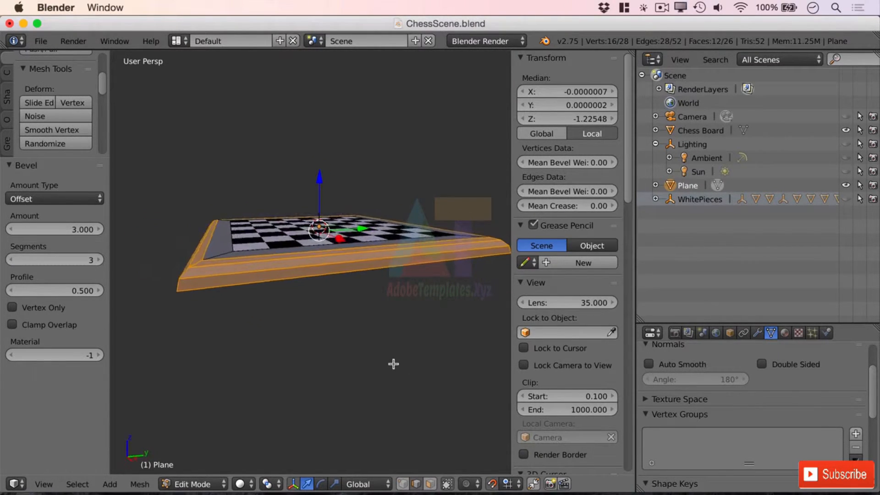
{"action": "scroll", "coordinate": [175, 297], "scroll_direction": "up", "scroll_amount": 4}
{"action": "scroll", "coordinate": [184, 298], "scroll_direction": "down", "scroll_amount": 5}
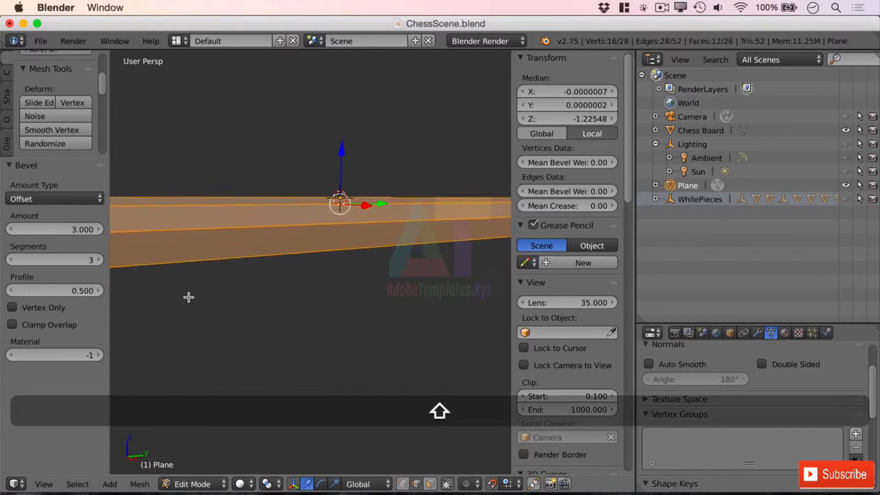
{"action": "middle_click_drag", "start_coordinate": [189, 298], "coordinate": [249, 308], "text": "shift"}
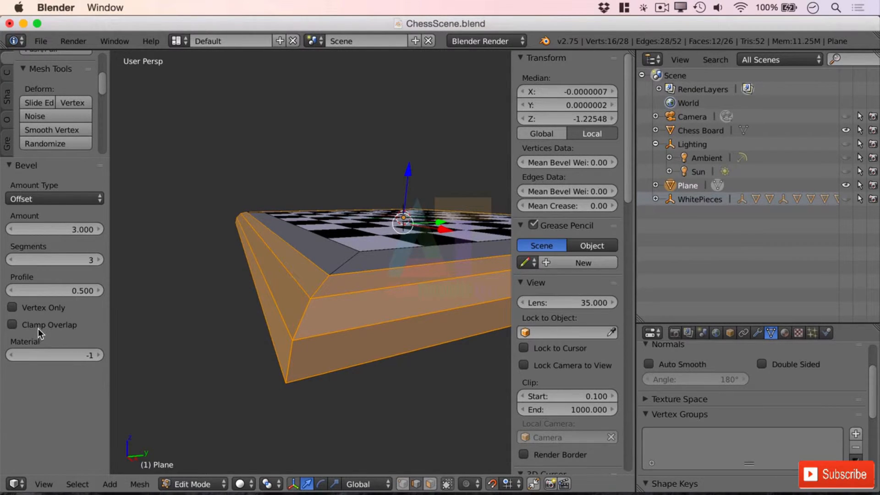
{"action": "left_click", "coordinate": [12, 325]}
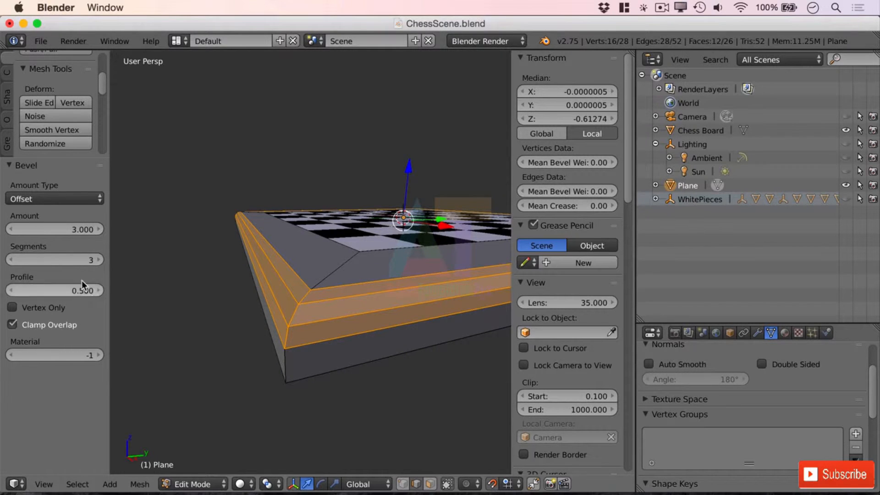
{"action": "left_click", "coordinate": [48, 324]}
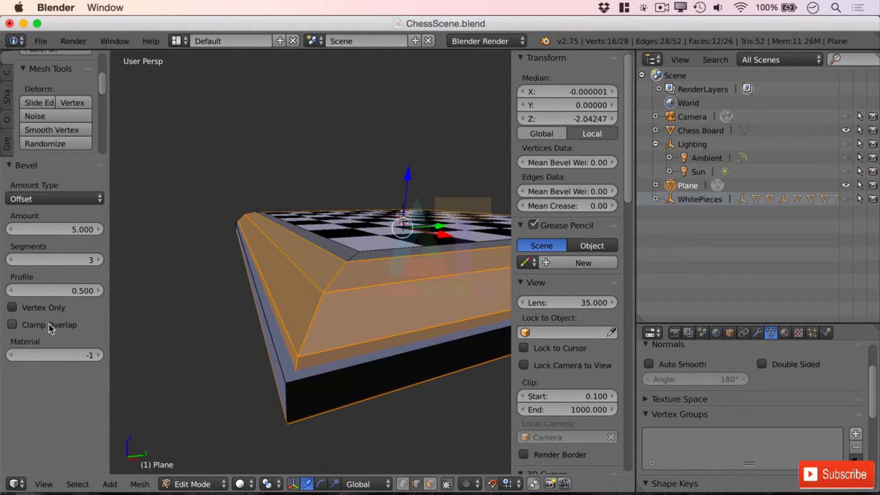
- Turn on Clamp Overlap for the frame's bevel and set the bevel profile to 0.15
{"action": "left_click", "coordinate": [49, 325]}
{"action": "middle_click_drag", "start_coordinate": [420, 314], "coordinate": [388, 320]}
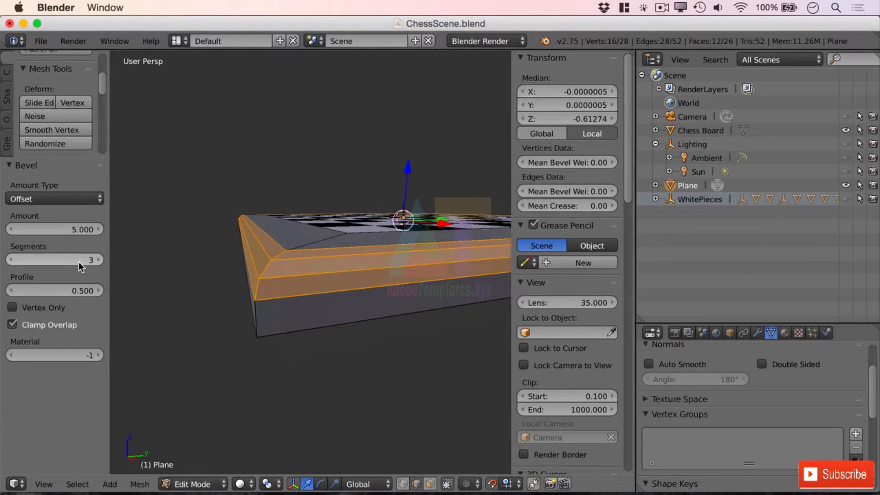
{"action": "left_click_drag", "start_coordinate": [69, 290], "coordinate": [41, 291]}
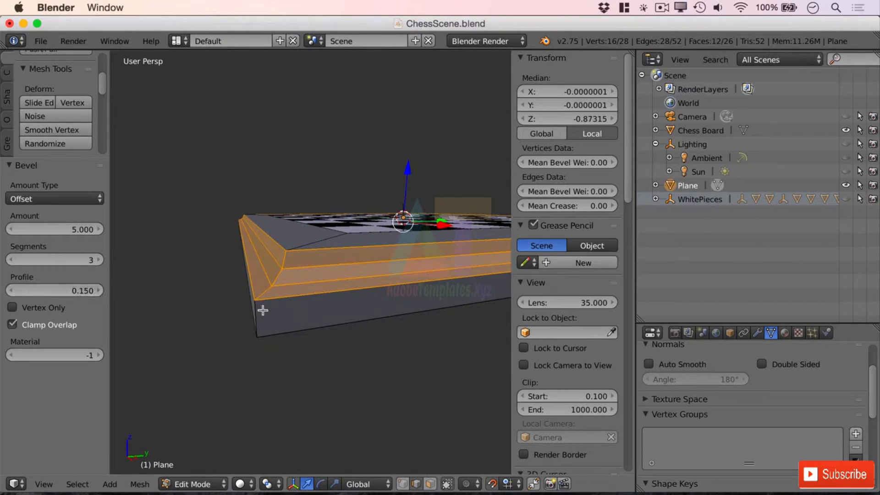
{"action": "middle_click_drag", "start_coordinate": [261, 309], "coordinate": [365, 314]}
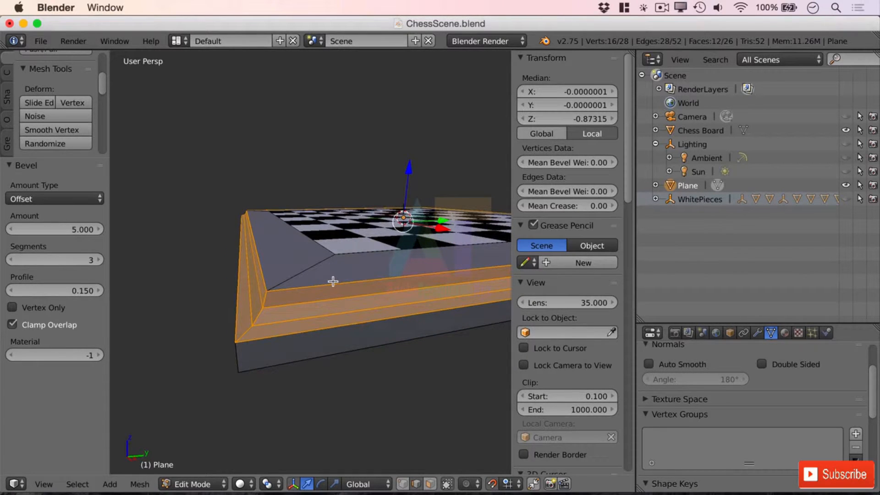
{"action": "key", "text": "Return"}
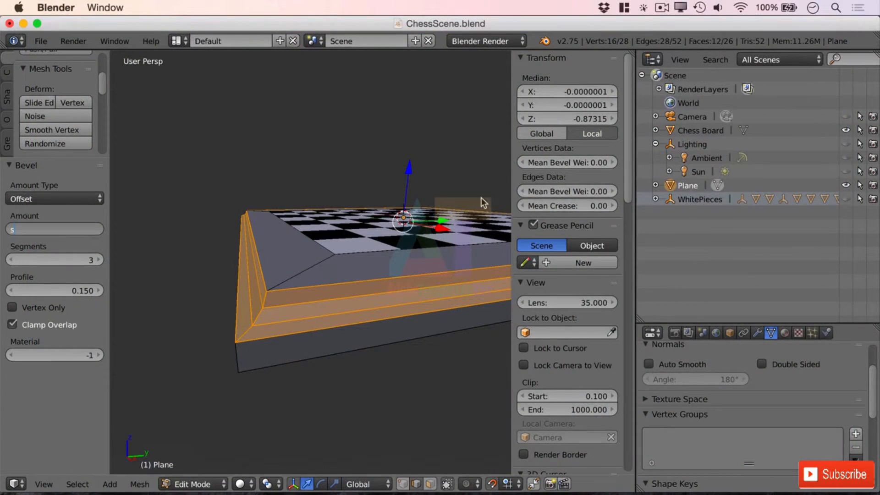
{"action": "key", "text": "Return"}
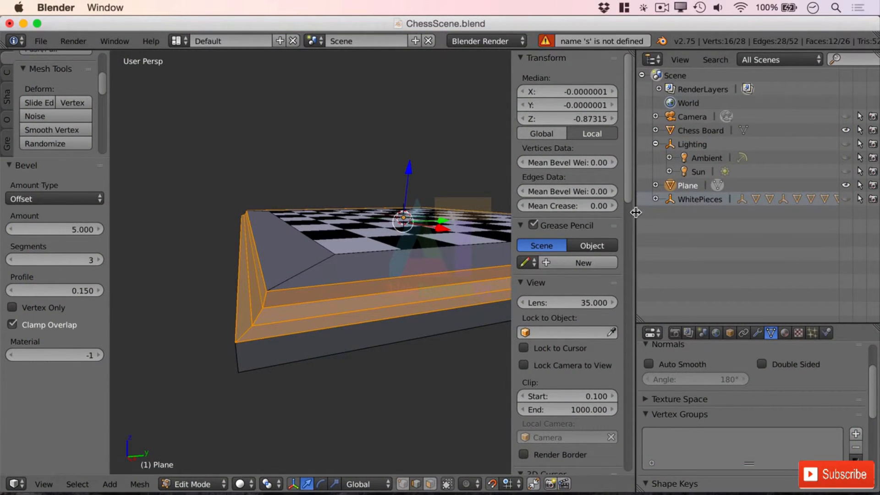
- Widen the outliner enough to read the object names and rename the Plane object as Chess Board Surround
{"action": "left_click_drag", "start_coordinate": [634, 204], "coordinate": [806, 240]}
{"action": "scroll", "coordinate": [415, 204], "scroll_direction": "down", "scroll_amount": 5}
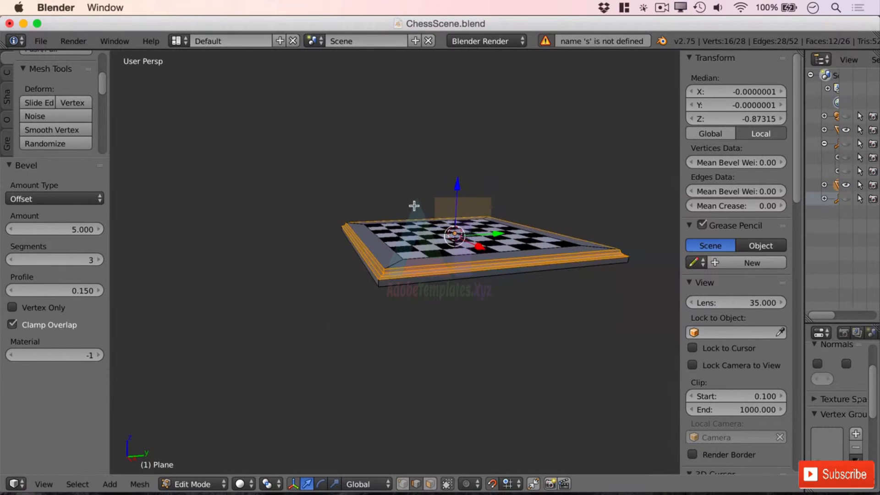
{"action": "middle_click_drag", "start_coordinate": [415, 204], "coordinate": [514, 236]}
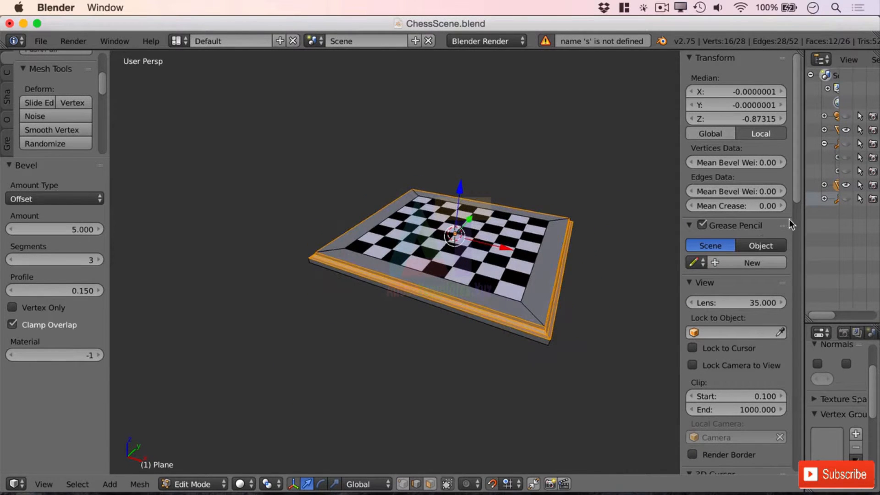
{"action": "left_click_drag", "start_coordinate": [802, 213], "coordinate": [685, 216]}
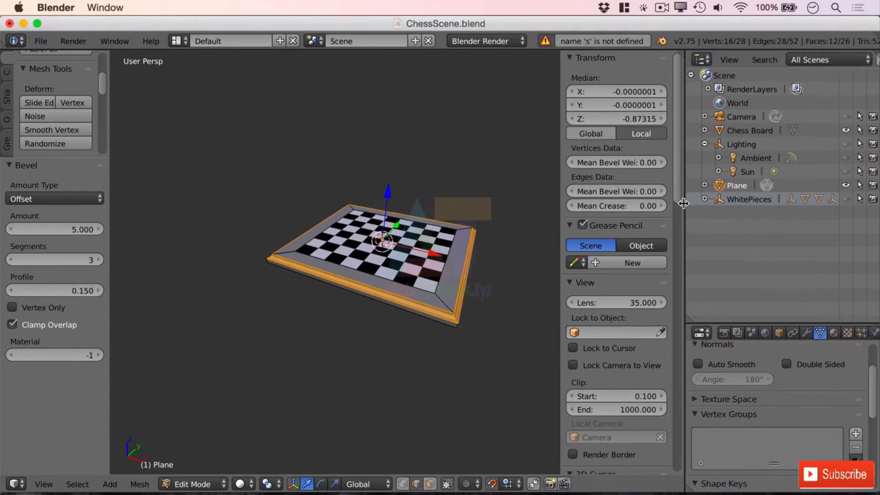
{"action": "double_click", "coordinate": [730, 184]}
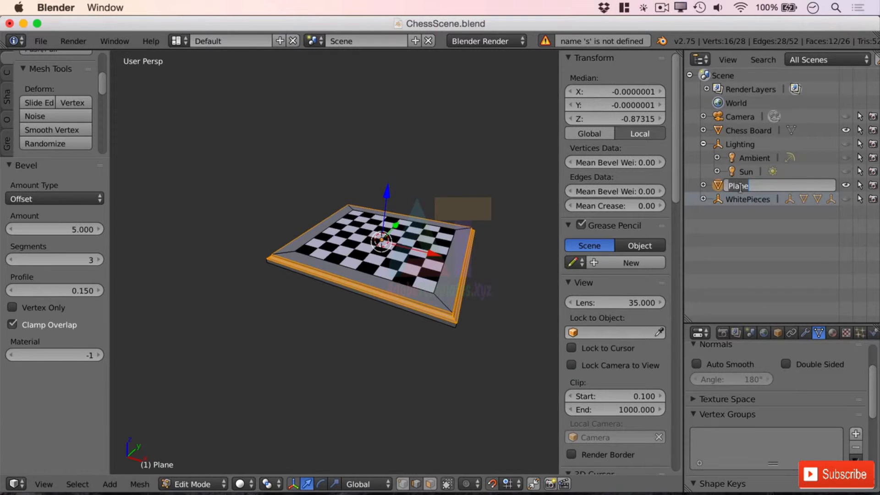
{"action": "key", "text": "shift"}
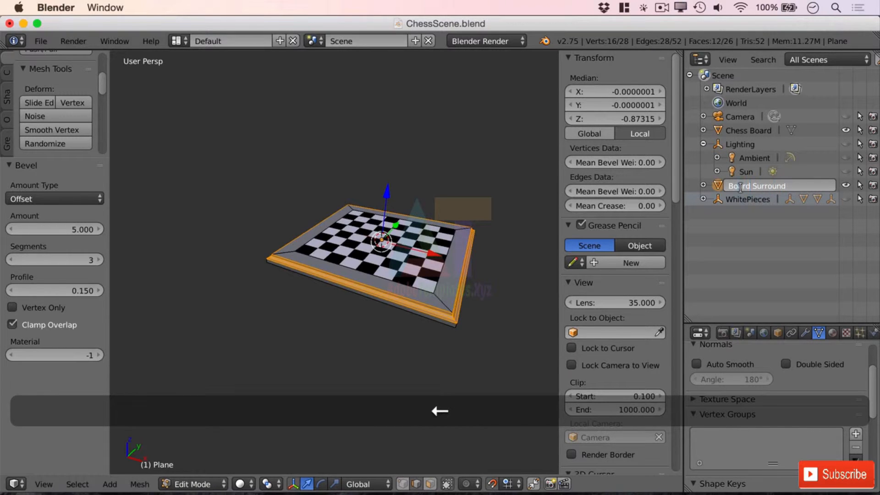
{"action": "key", "text": "shift"}
{"action": "key", "text": "Return"}
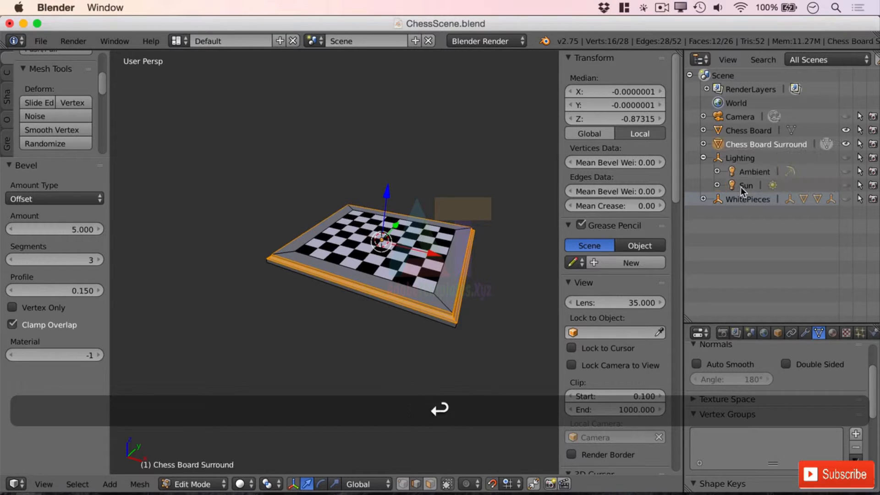
- Give the Chess Board Surround object a new material and name it Chess Board Surround, copying the object's name
{"action": "left_click", "coordinate": [733, 129]}
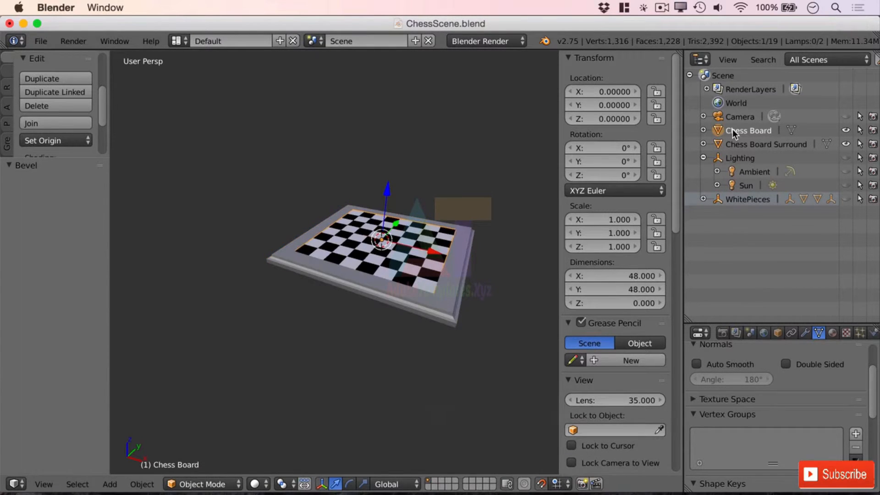
{"action": "left_click", "coordinate": [751, 142]}
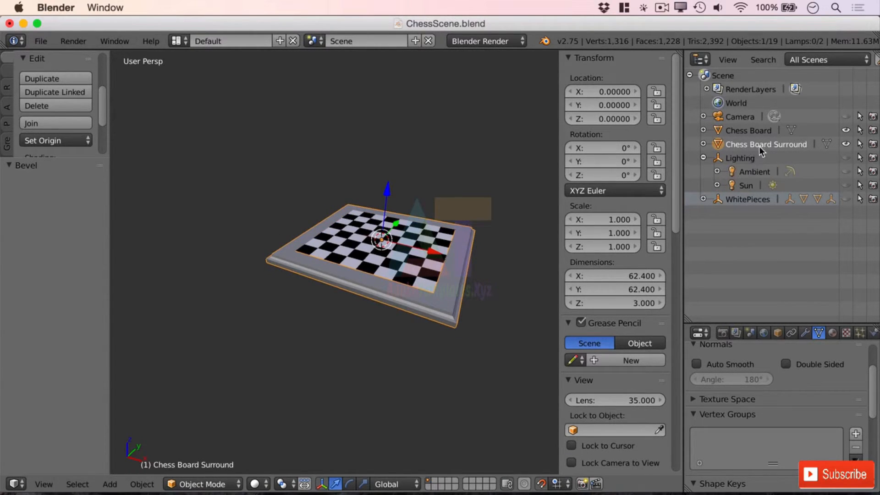
{"action": "left_click", "coordinate": [832, 333]}
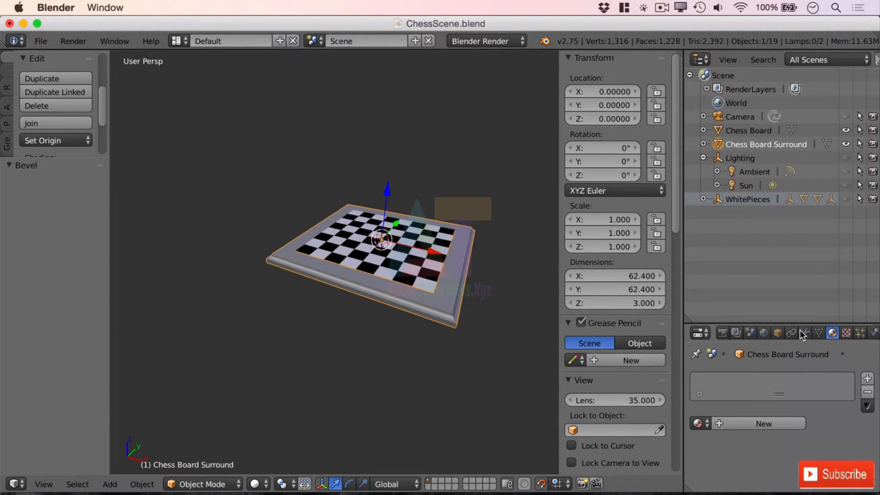
{"action": "left_click", "coordinate": [765, 426]}
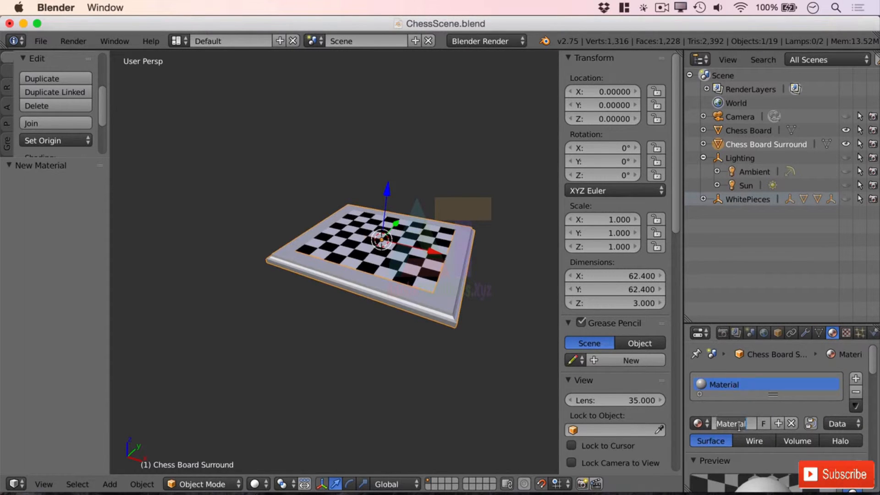
{"action": "key", "text": "shift"}
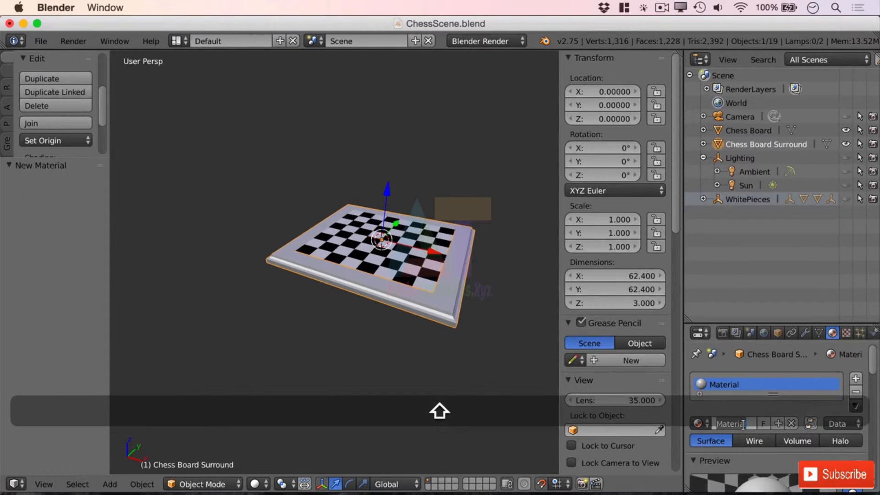
{"action": "double_click", "coordinate": [752, 145]}
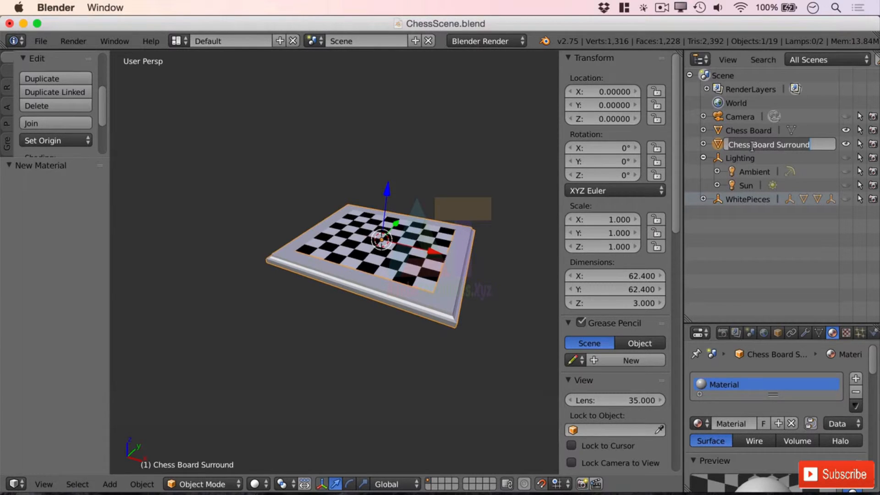
{"action": "key", "text": "super+c"}
{"action": "left_click", "coordinate": [737, 430]}
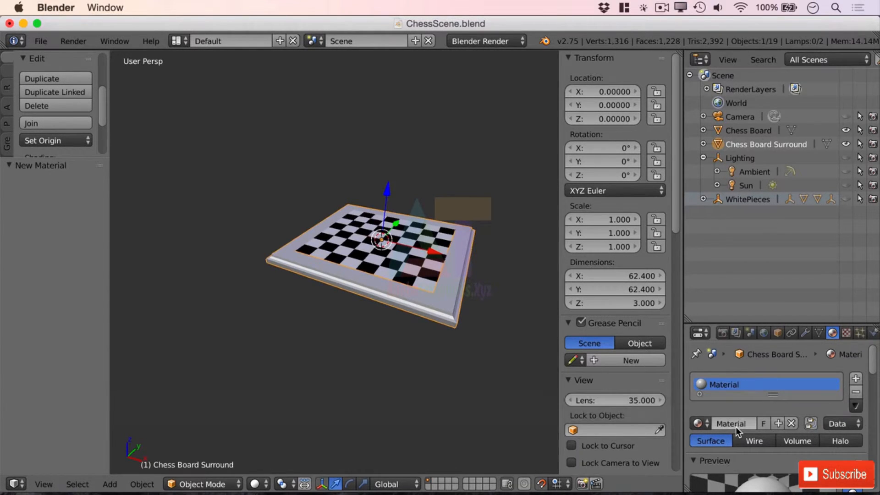
{"action": "key", "text": "super+v"}
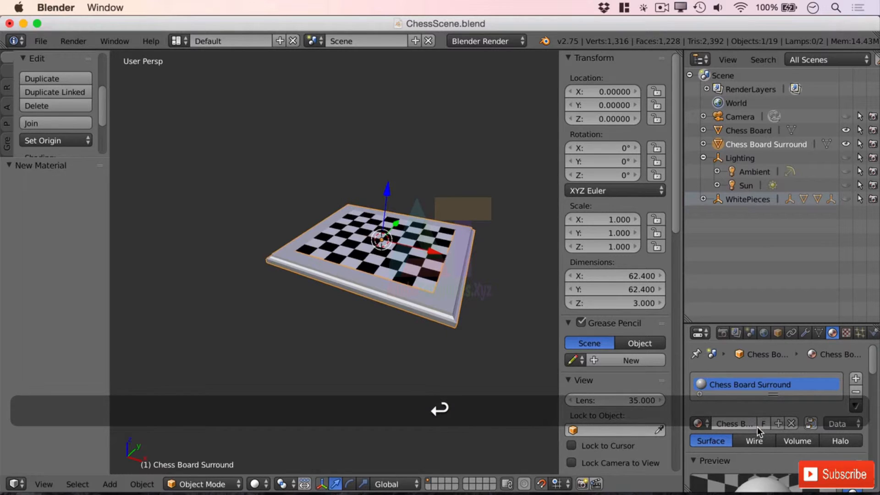
- Add an image texture to the surround's material using Brazilian_Rosewood.tif from the CS03 Your Section Assets folder
{"action": "left_click", "coordinate": [845, 333]}
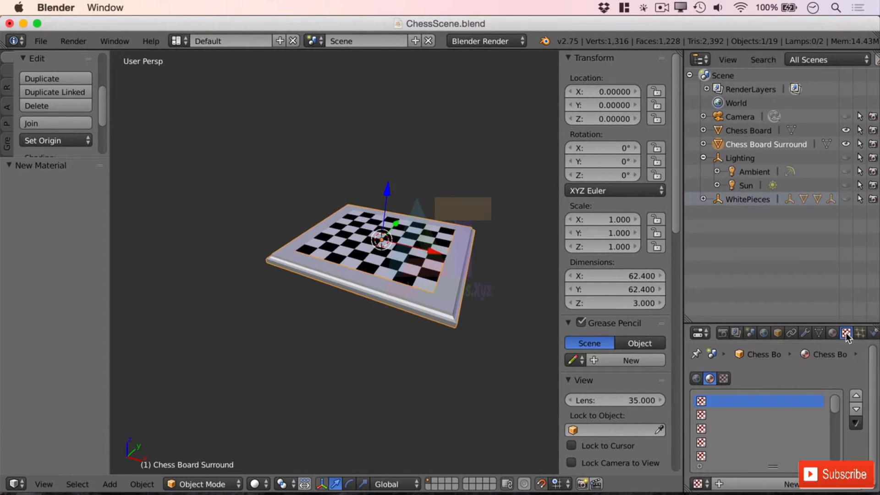
{"action": "left_click", "coordinate": [808, 486]}
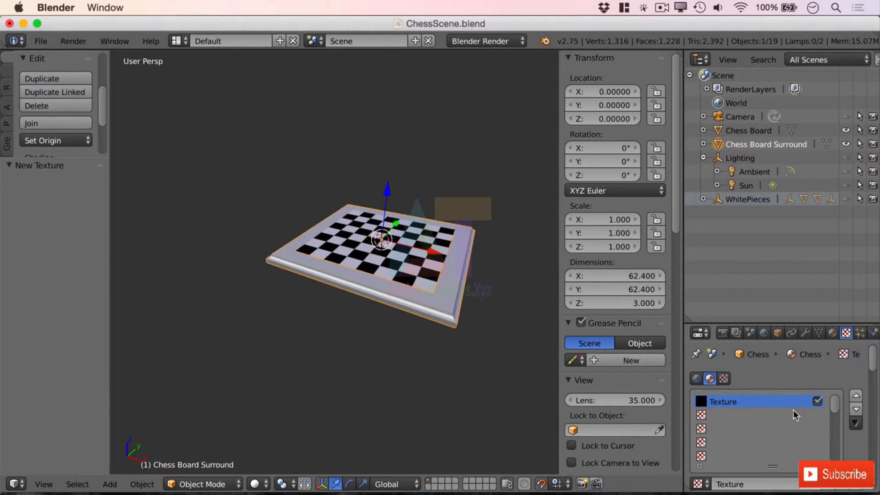
{"action": "scroll", "coordinate": [874, 364], "scroll_direction": "down", "scroll_amount": 3}
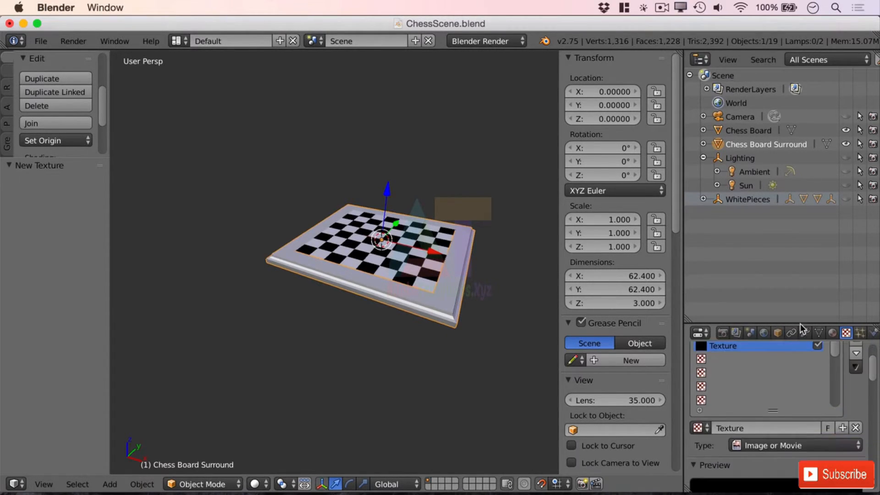
{"action": "left_click_drag", "start_coordinate": [801, 323], "coordinate": [807, 161]}
{"action": "left_click", "coordinate": [824, 489]}
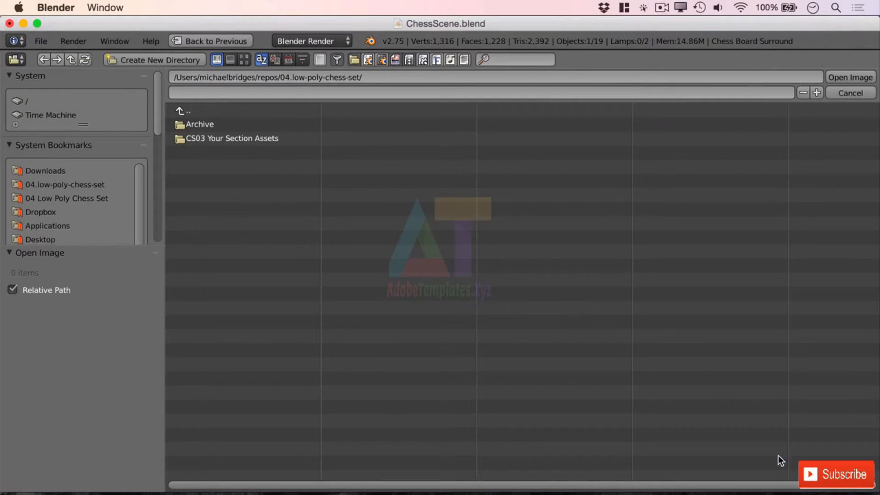
{"action": "left_click", "coordinate": [196, 139]}
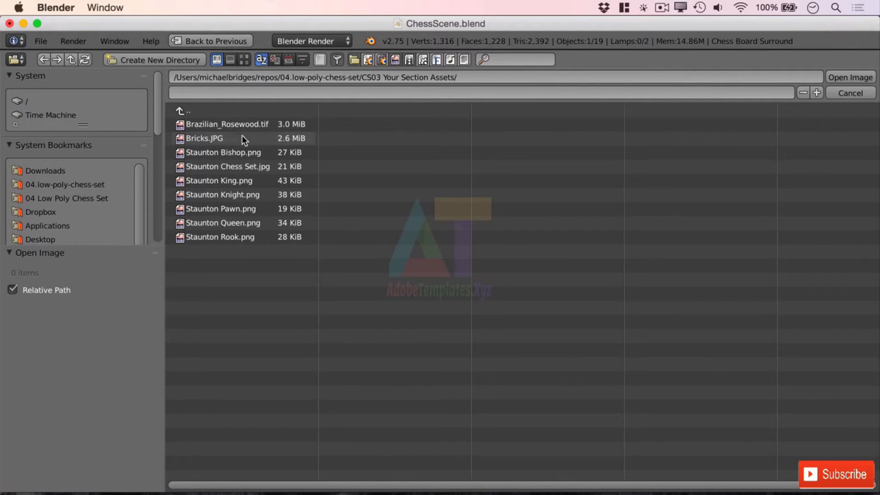
{"action": "double_click", "coordinate": [248, 121]}
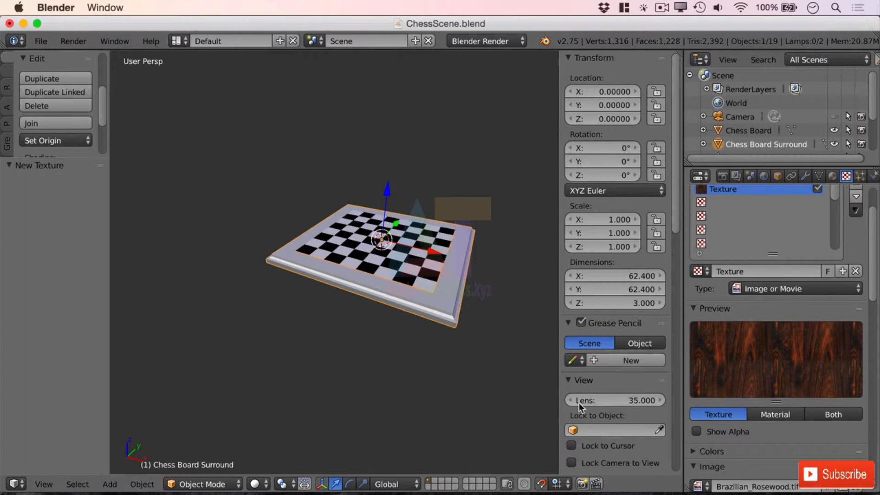
- Set the viewport shading to Rendered and make the Lighting group with its Ambient and Sun lamps visible
{"action": "left_click", "coordinate": [255, 484]}
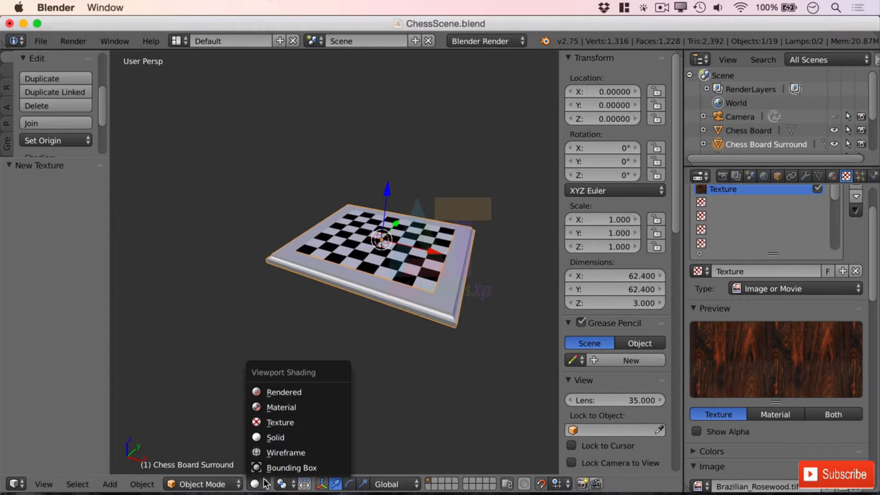
{"action": "left_click", "coordinate": [323, 395]}
{"action": "scroll", "coordinate": [409, 275], "scroll_direction": "up", "scroll_amount": 4}
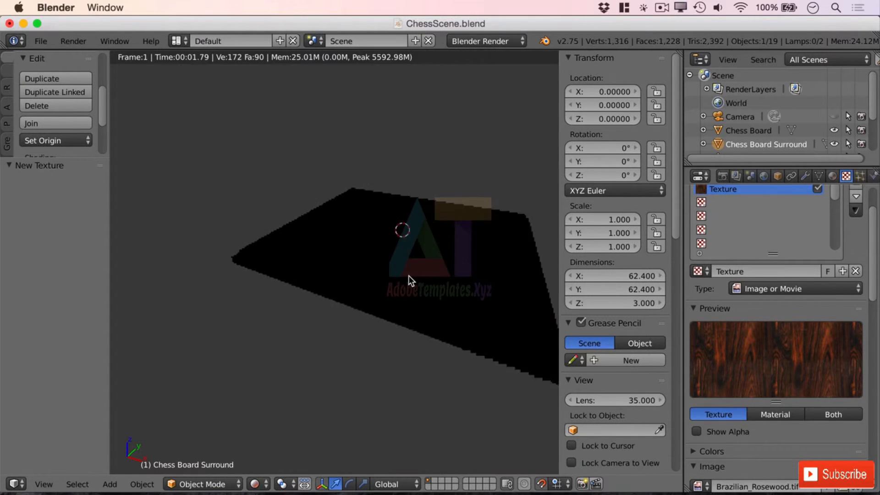
{"action": "left_click_drag", "start_coordinate": [783, 165], "coordinate": [780, 240]}
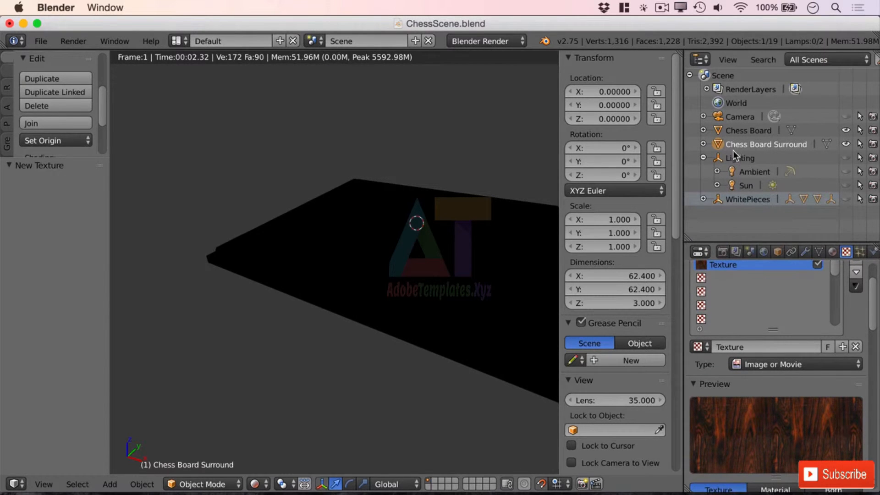
{"action": "left_click", "coordinate": [845, 157], "text": "ctrl"}
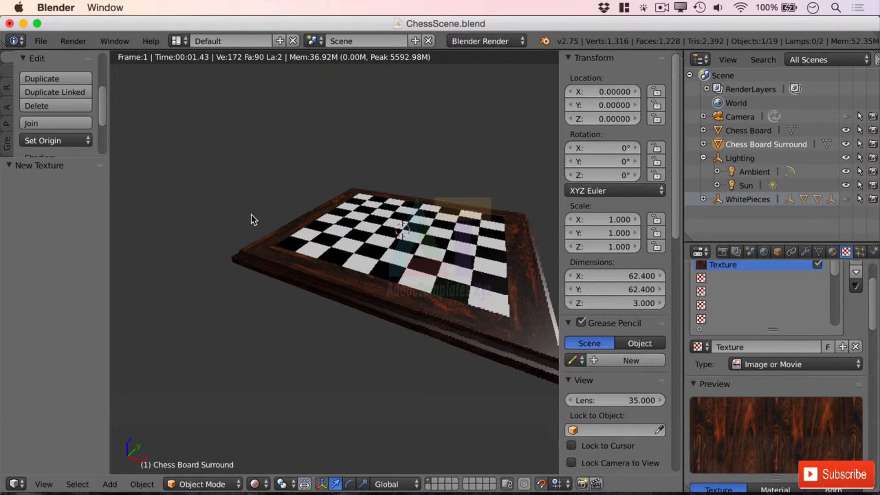
- Examine the wood grain on the surround's corner and side faces, and review the texture's image and mapping settings
{"action": "middle_click_drag", "start_coordinate": [427, 265], "coordinate": [397, 304]}
{"action": "scroll", "coordinate": [363, 335], "scroll_direction": "up", "scroll_amount": 2}
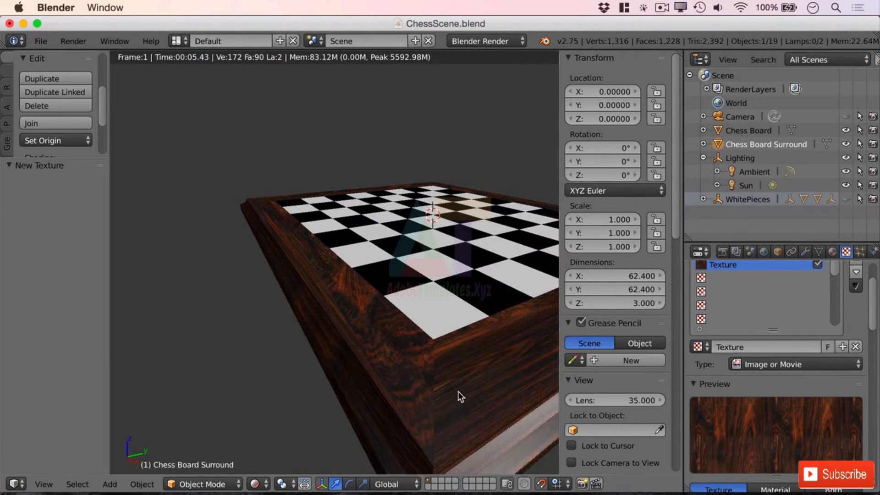
{"action": "mouse_move", "coordinate": [457, 388]}
{"action": "middle_mouse_down"}
{"action": "mouse_move", "coordinate": [442, 368]}
{"action": "mouse_move", "coordinate": [456, 380]}
{"action": "middle_mouse_up"}
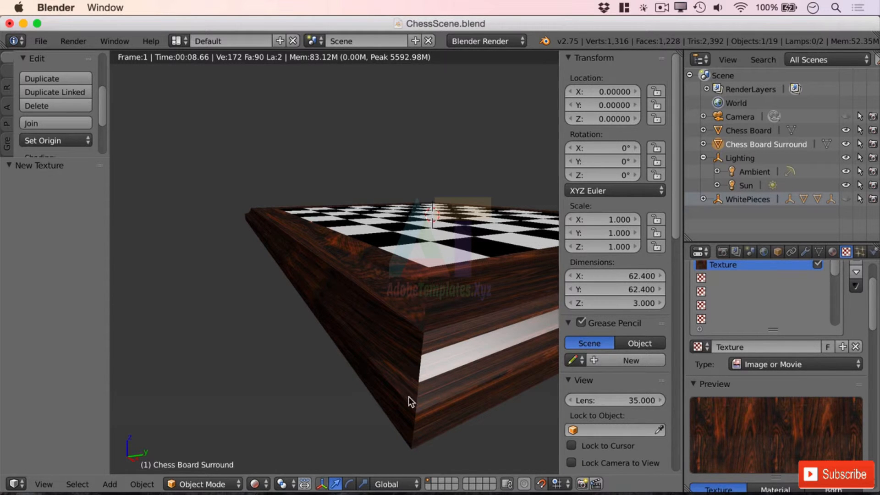
{"action": "middle_click_drag", "start_coordinate": [438, 335], "coordinate": [444, 354]}
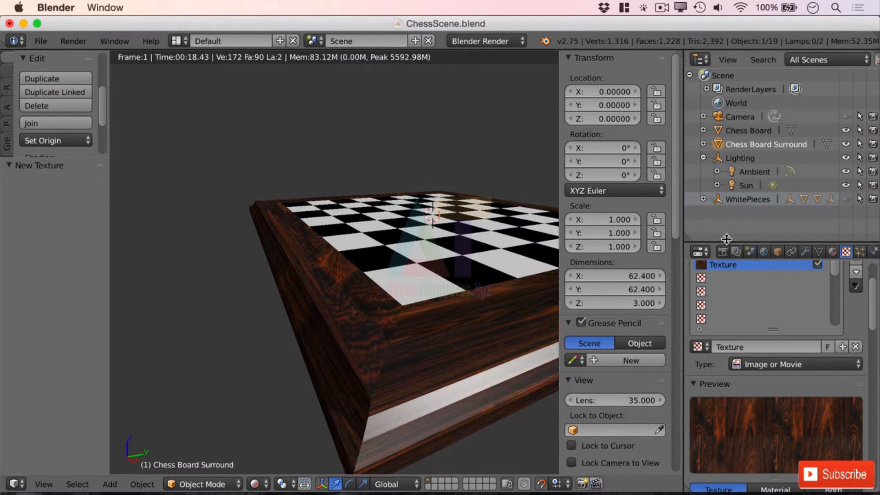
{"action": "left_click_drag", "start_coordinate": [727, 239], "coordinate": [727, 129]}
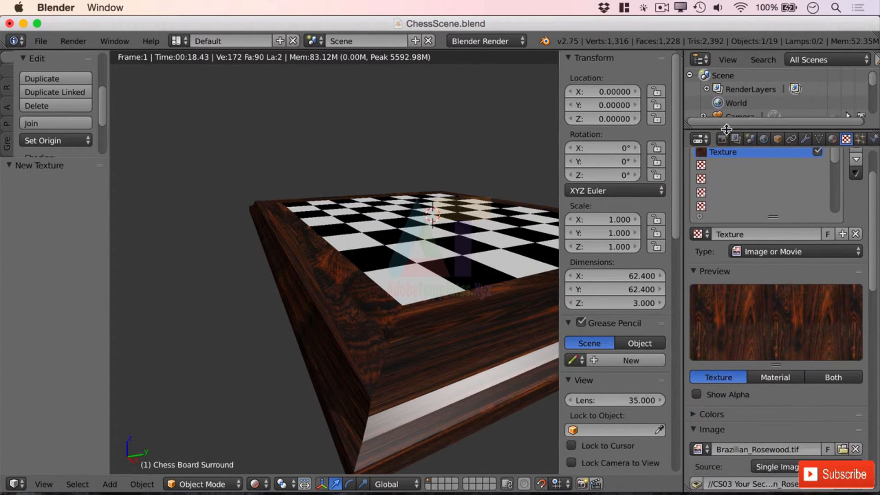
{"action": "scroll", "coordinate": [790, 330], "scroll_direction": "down", "scroll_amount": 10}
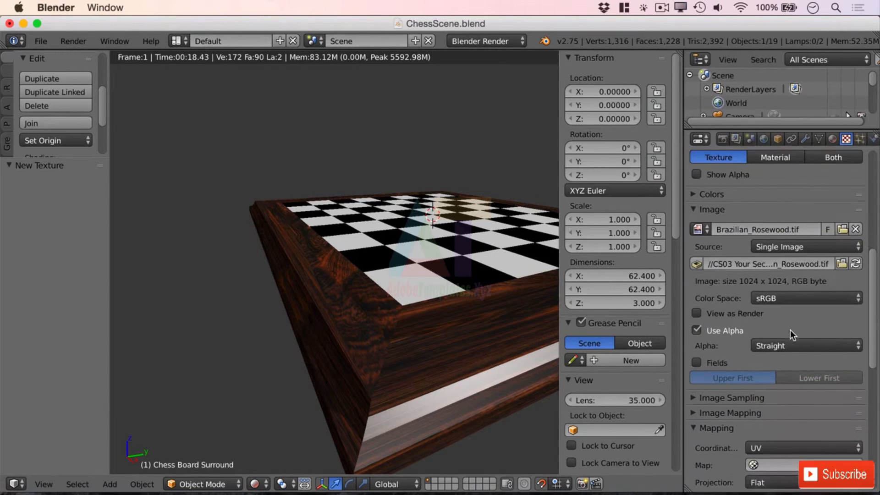
{"action": "scroll", "coordinate": [790, 331], "scroll_direction": "down", "scroll_amount": 8}
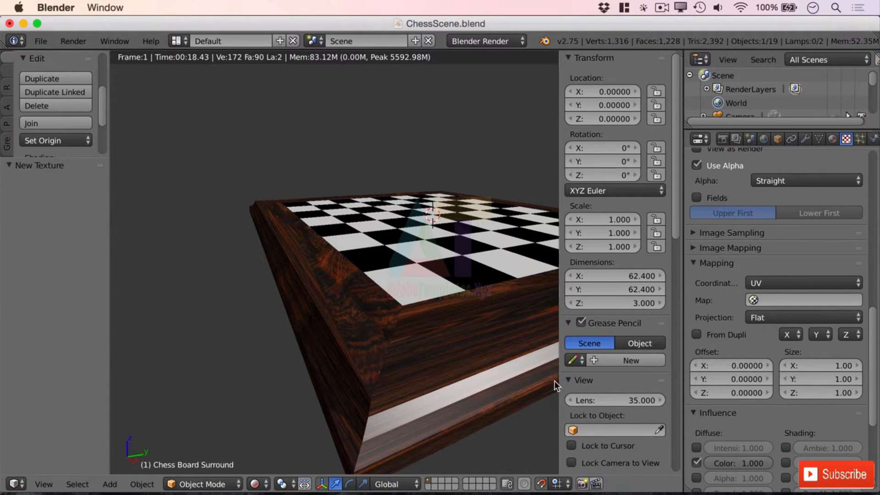
- Switch the rosewood texture's mapping coordinates to Generated and check the grain on the surround's edges
{"action": "left_click", "coordinate": [789, 284]}
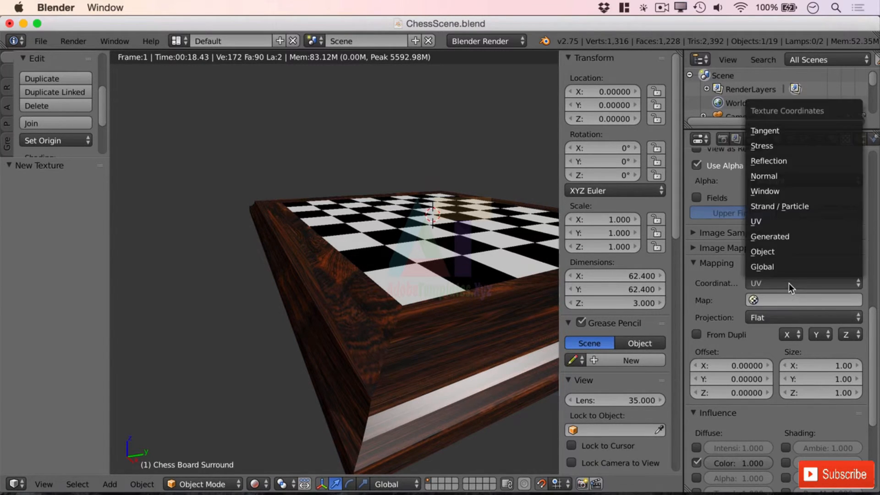
{"action": "left_click", "coordinate": [791, 237]}
{"action": "scroll", "coordinate": [369, 339], "scroll_direction": "down", "scroll_amount": 3}
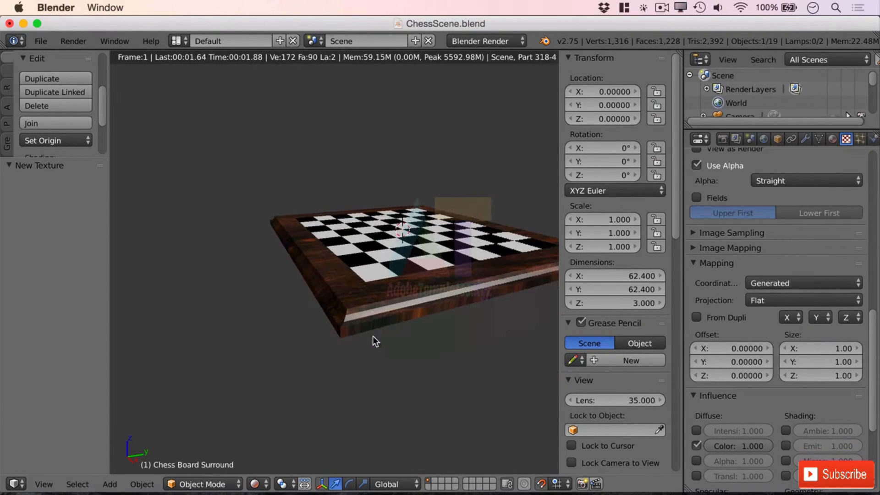
{"action": "middle_click_drag", "start_coordinate": [373, 336], "coordinate": [397, 307]}
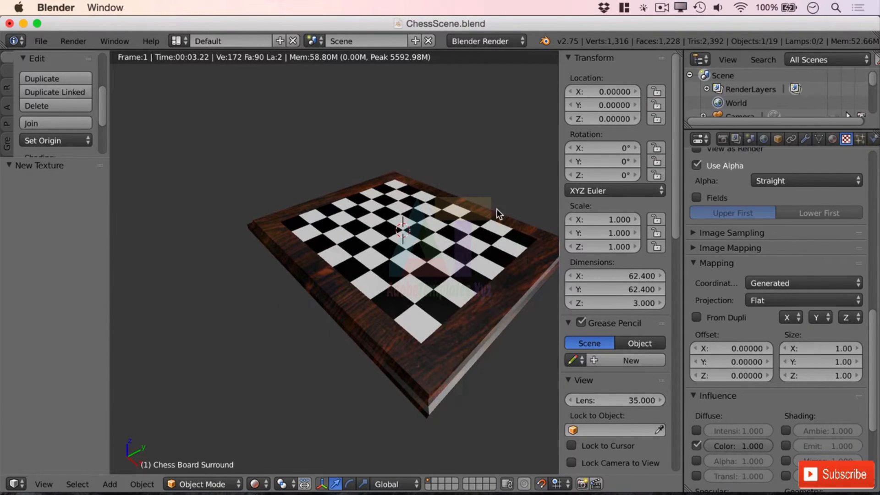
{"action": "scroll", "coordinate": [445, 359], "scroll_direction": "up", "scroll_amount": 4}
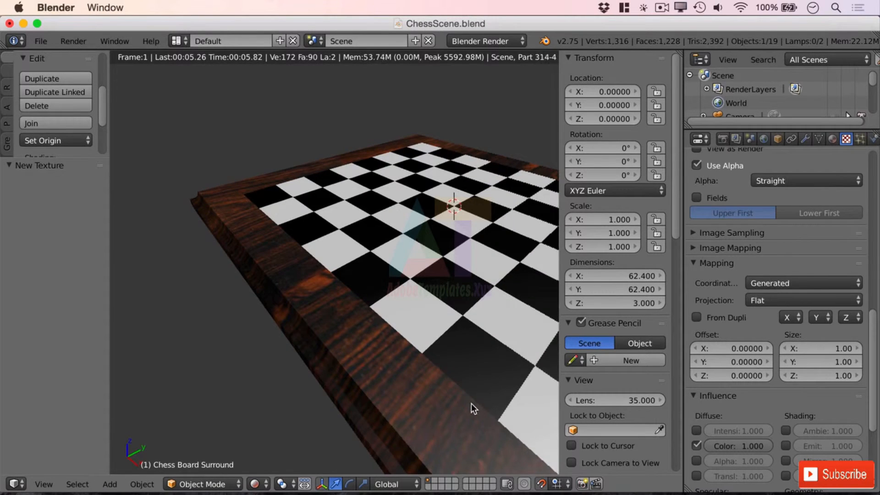
{"action": "middle_click_drag", "start_coordinate": [452, 392], "coordinate": [395, 342]}
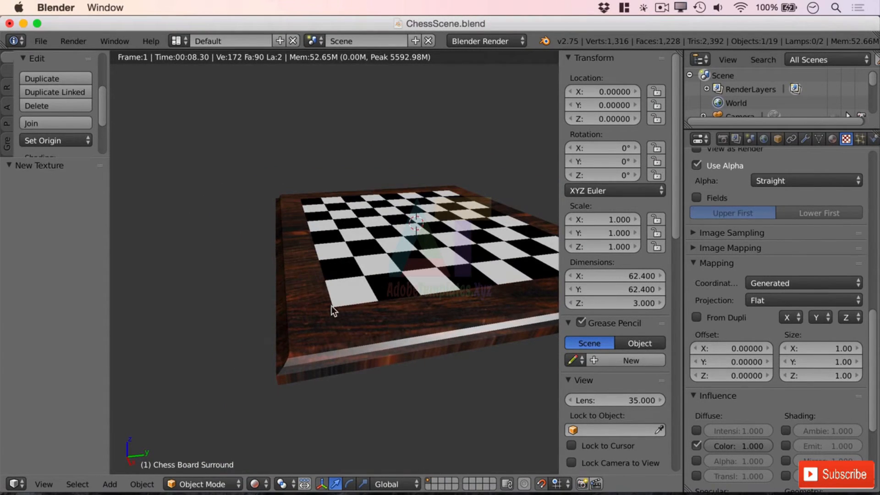
- Set the texture's mapping size to 2 on the X, Y and Z axes
{"action": "type", "text": "2"}
{"action": "key", "text": "Return"}
{"action": "left_click", "coordinate": [839, 362]}
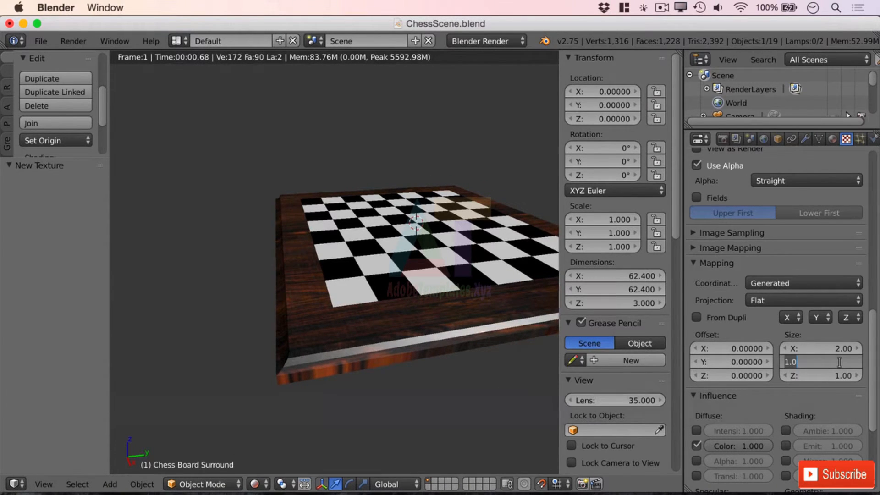
{"action": "type", "text": "2"}
{"action": "key", "text": "Return"}
{"action": "left_click", "coordinate": [845, 373]}
{"action": "type", "text": "2"}
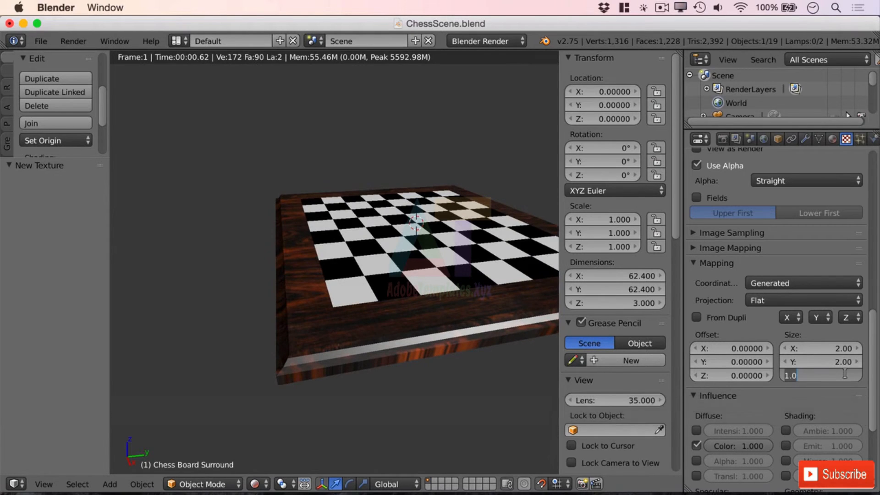
{"action": "key", "text": "Return"}
- Switch the texture's mapping coordinates to Object and choose Chess Board Surround as the reference object
{"action": "middle_click_drag", "start_coordinate": [424, 295], "coordinate": [349, 309]}
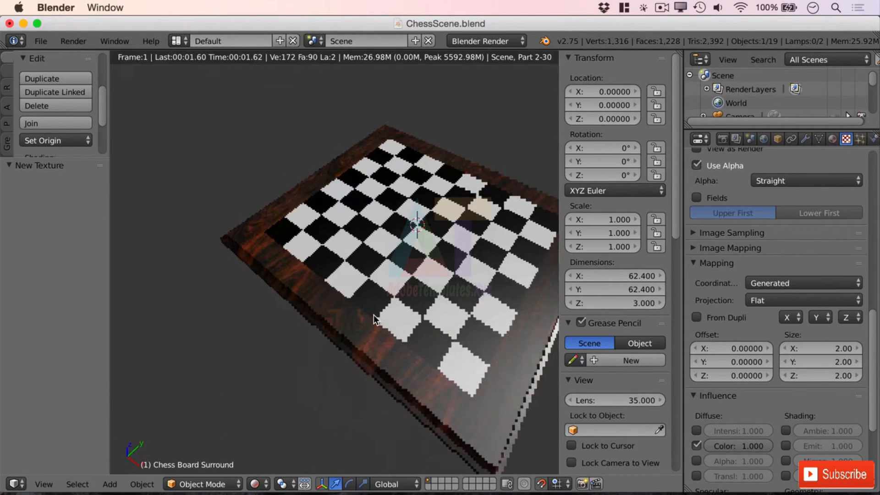
{"action": "middle_click_drag", "start_coordinate": [393, 327], "coordinate": [315, 336]}
{"action": "scroll", "coordinate": [315, 339], "scroll_direction": "up", "scroll_amount": 3}
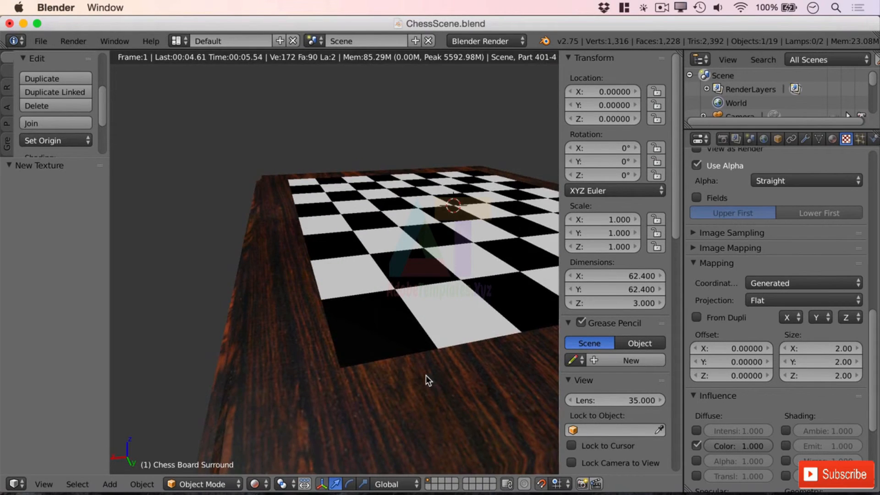
{"action": "middle_click_drag", "start_coordinate": [426, 379], "coordinate": [415, 381]}
{"action": "scroll", "coordinate": [415, 375], "scroll_direction": "down", "scroll_amount": 4}
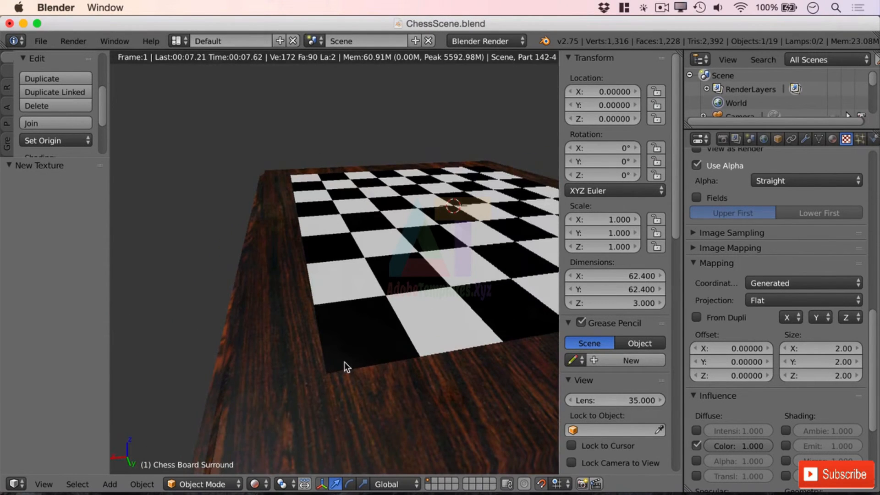
{"action": "middle_click_drag", "start_coordinate": [310, 318], "coordinate": [504, 353]}
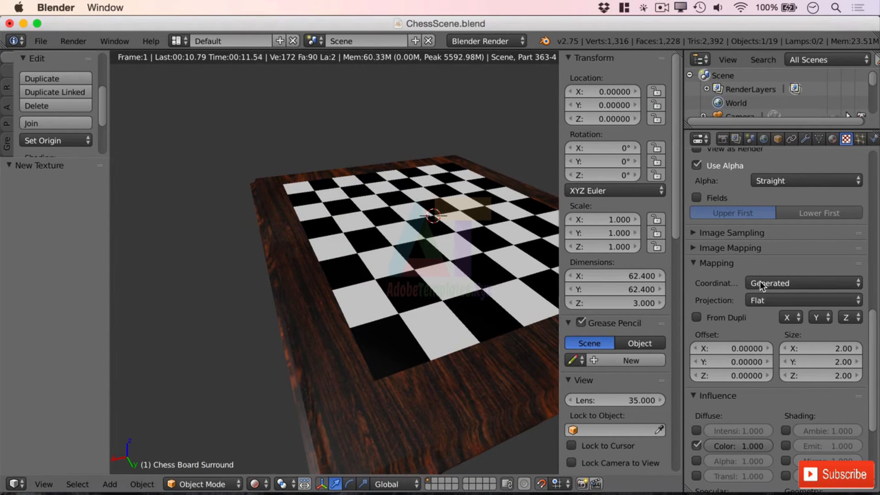
{"action": "left_click", "coordinate": [783, 284]}
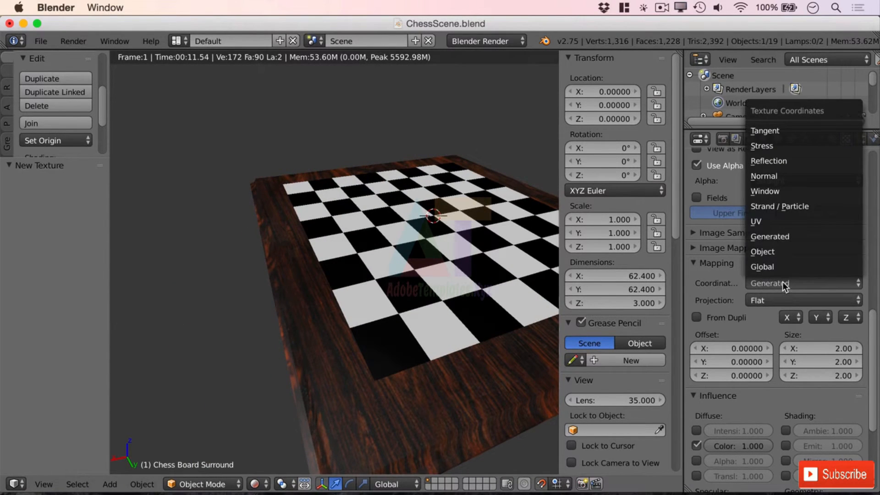
{"action": "left_click", "coordinate": [779, 252]}
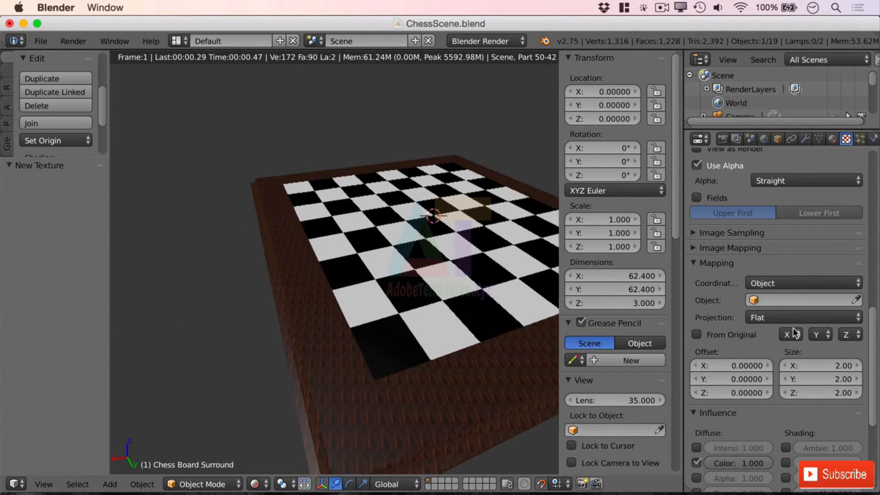
{"action": "left_click", "coordinate": [778, 301]}
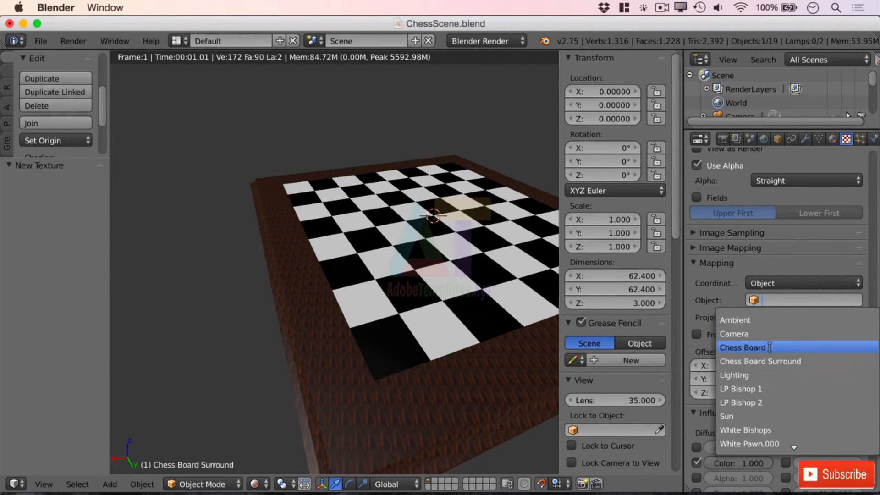
{"action": "left_click", "coordinate": [775, 361]}
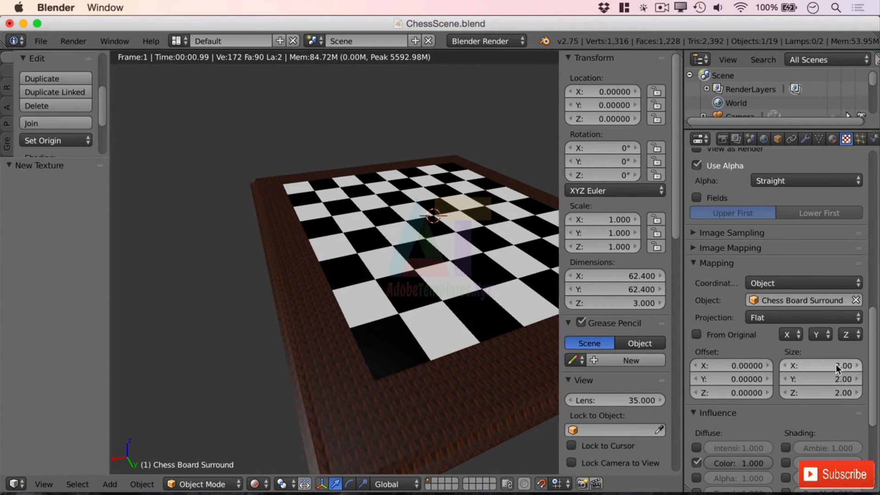
- Set the texture's mapping size to 0.5 on the X, Y and Z axes
{"action": "type", "text": "0.5"}
{"action": "key", "text": "Return"}
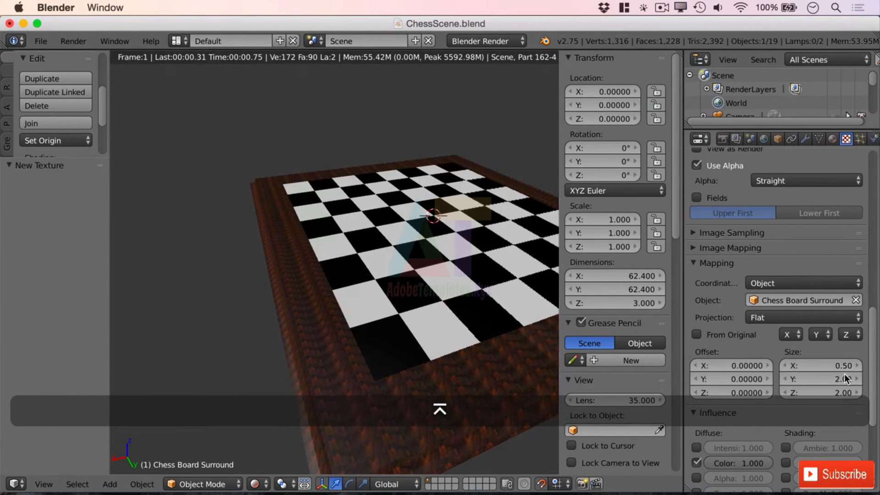
{"action": "double_click", "coordinate": [844, 375]}
{"action": "type", "text": "0.5"}
{"action": "key", "text": "Return"}
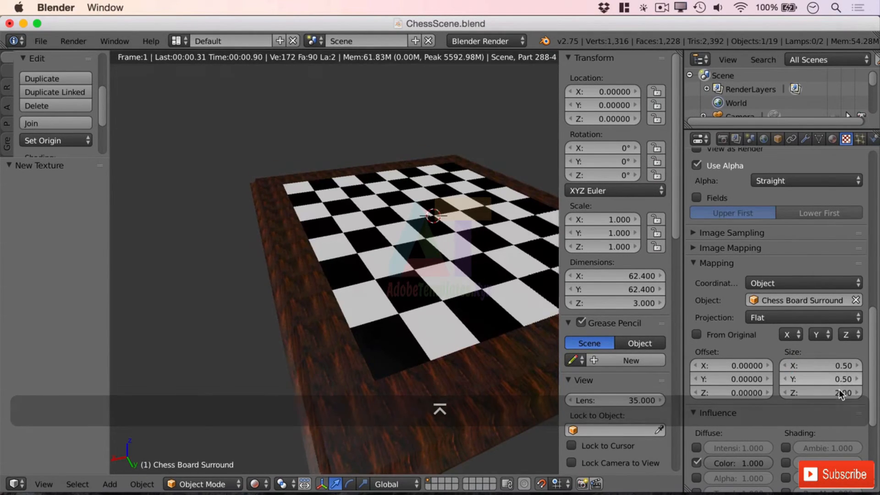
{"action": "double_click", "coordinate": [839, 391]}
{"action": "type", "text": "0.5"}
{"action": "key", "text": "Return"}
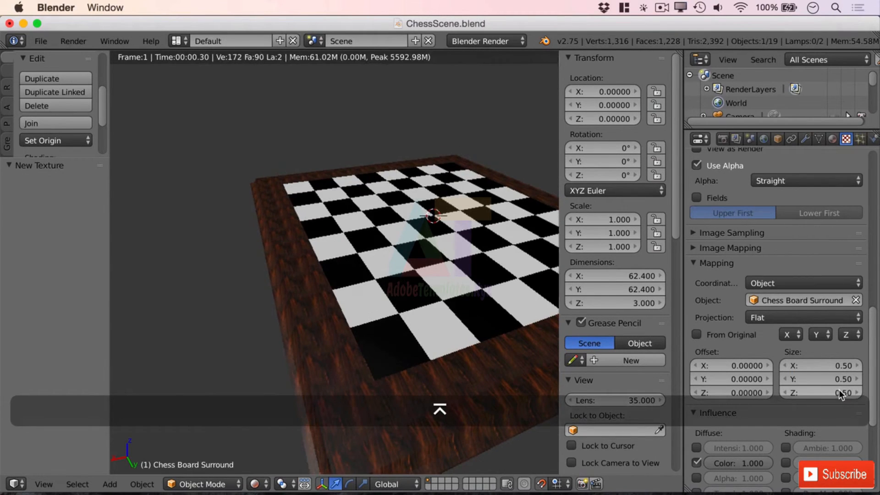
{"action": "scroll", "coordinate": [392, 378], "scroll_direction": "up", "scroll_amount": 6}
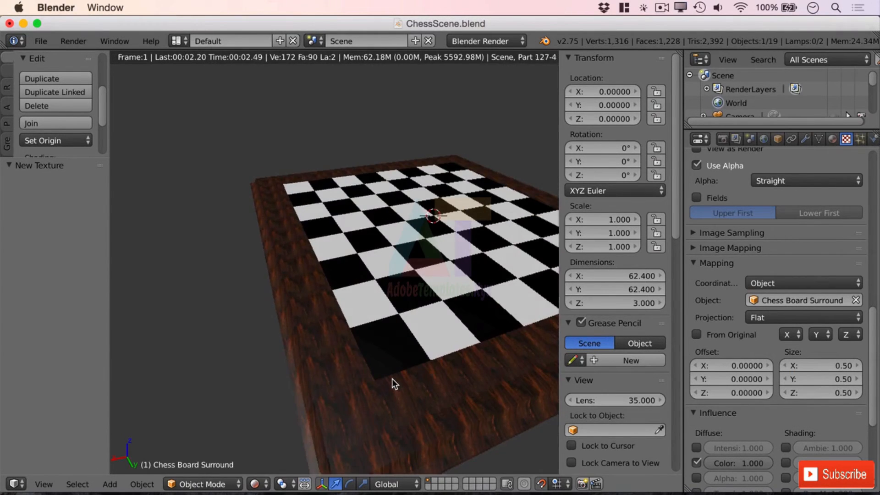
- Set the texture's mapping coordinates to UV and check the grain around the surround's corners
{"action": "left_click", "coordinate": [777, 282]}
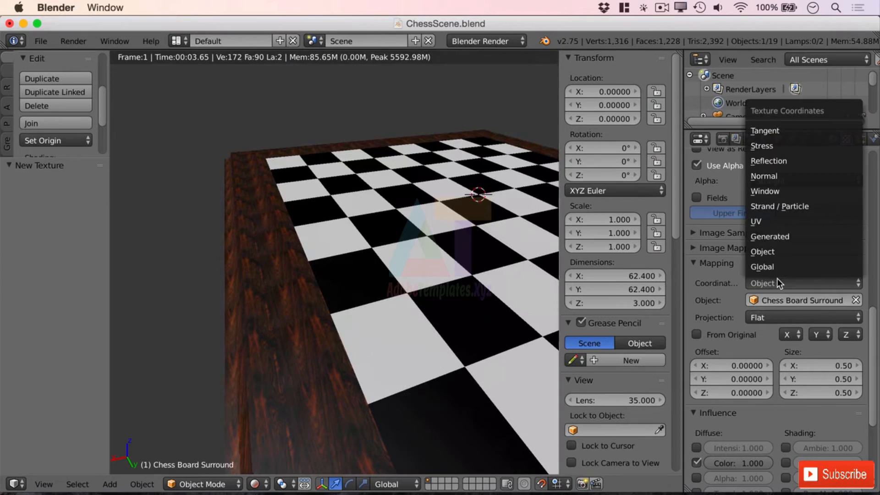
{"action": "left_click", "coordinate": [777, 222]}
{"action": "scroll", "coordinate": [334, 334], "scroll_direction": "down", "scroll_amount": 4}
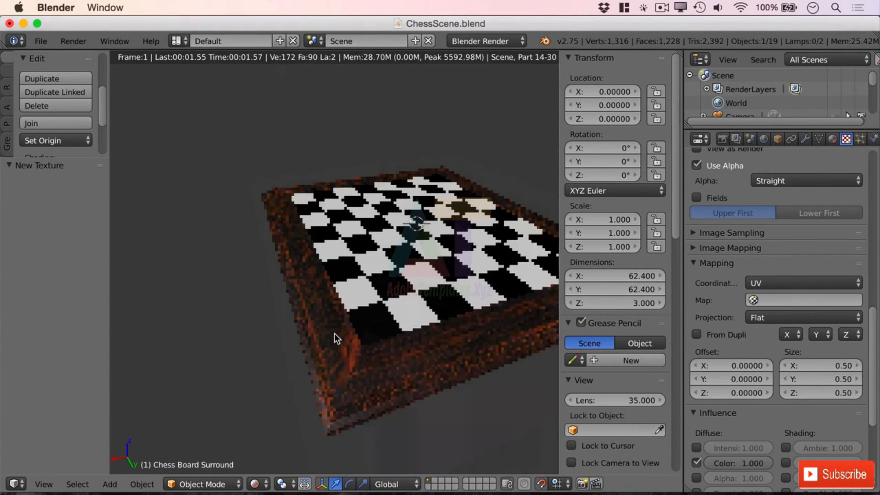
{"action": "scroll", "coordinate": [353, 359], "scroll_direction": "up", "scroll_amount": 2}
{"action": "middle_click_drag", "start_coordinate": [463, 407], "coordinate": [339, 391]}
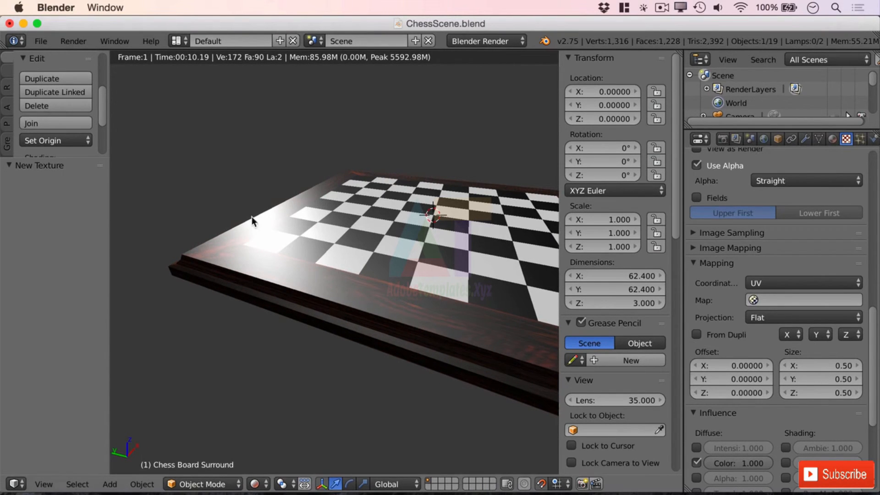
- Reduce the surround material's specular intensity, trying 0.25 and settling on 0.15
{"action": "left_click", "coordinate": [833, 139]}
{"action": "scroll", "coordinate": [752, 404], "scroll_direction": "down", "scroll_amount": 3}
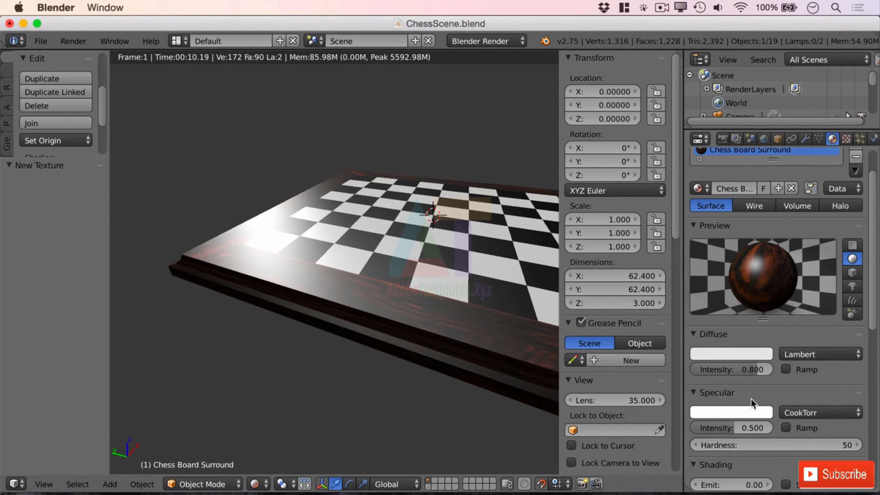
{"action": "left_click_drag", "start_coordinate": [728, 429], "coordinate": [716, 429]}
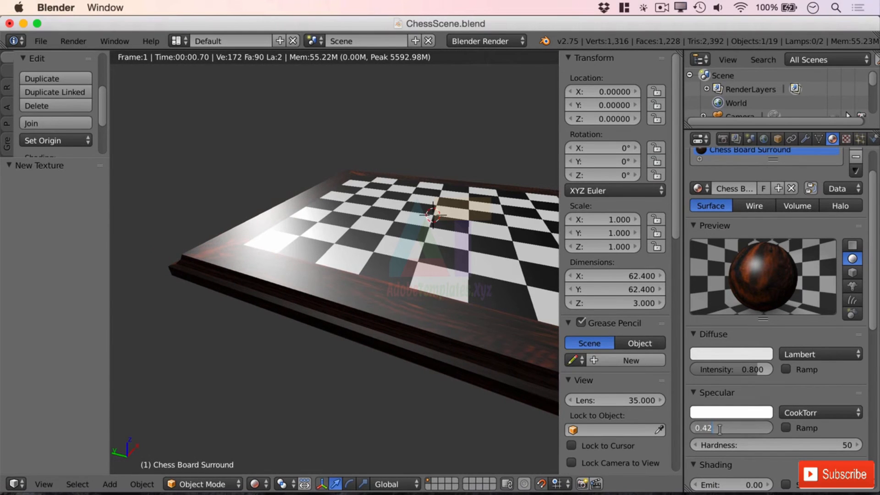
{"action": "type", "text": "."}
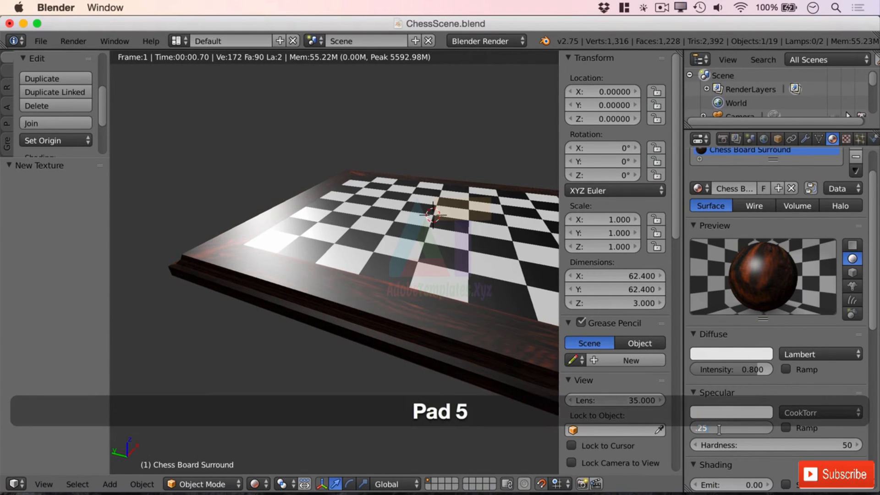
{"action": "type", "text": "25"}
{"action": "key", "text": "Return"}
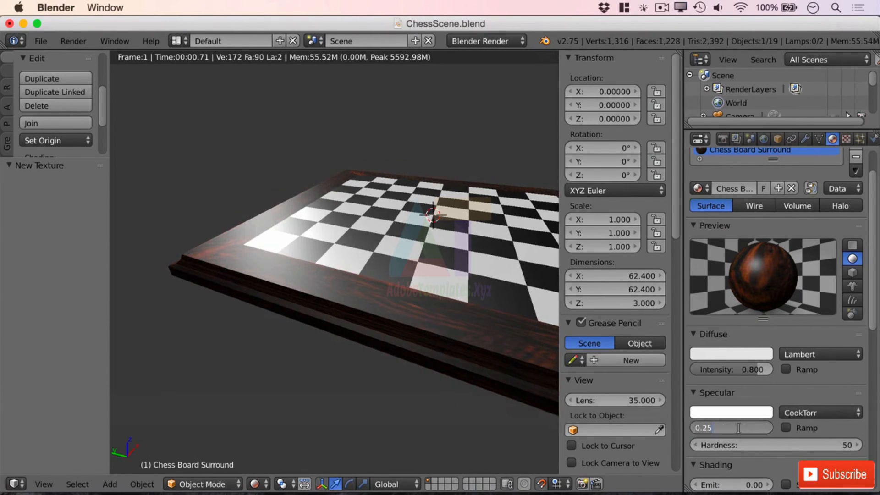
{"action": "type", "text": ".15"}
{"action": "key", "text": "Return"}
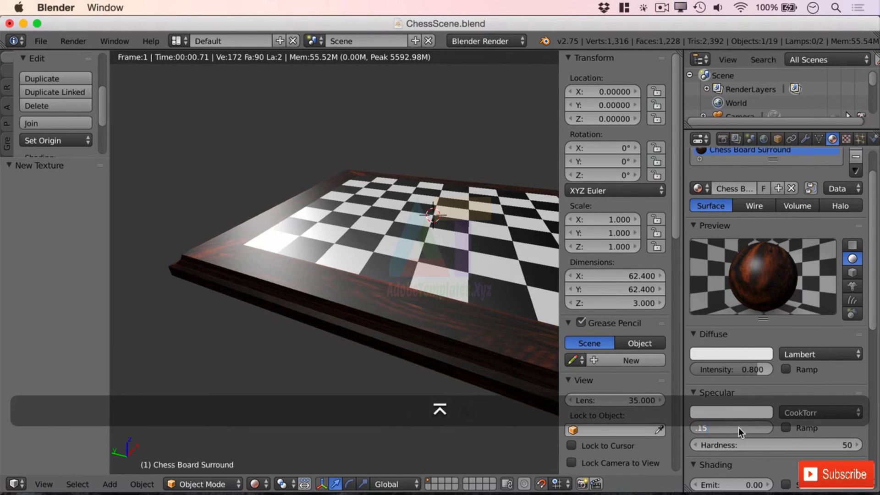
{"action": "middle_click_drag", "start_coordinate": [365, 293], "coordinate": [384, 266]}
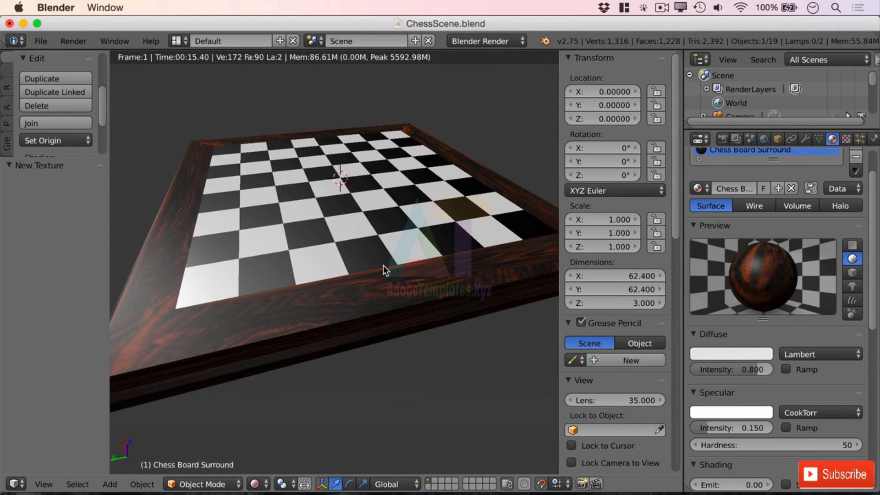